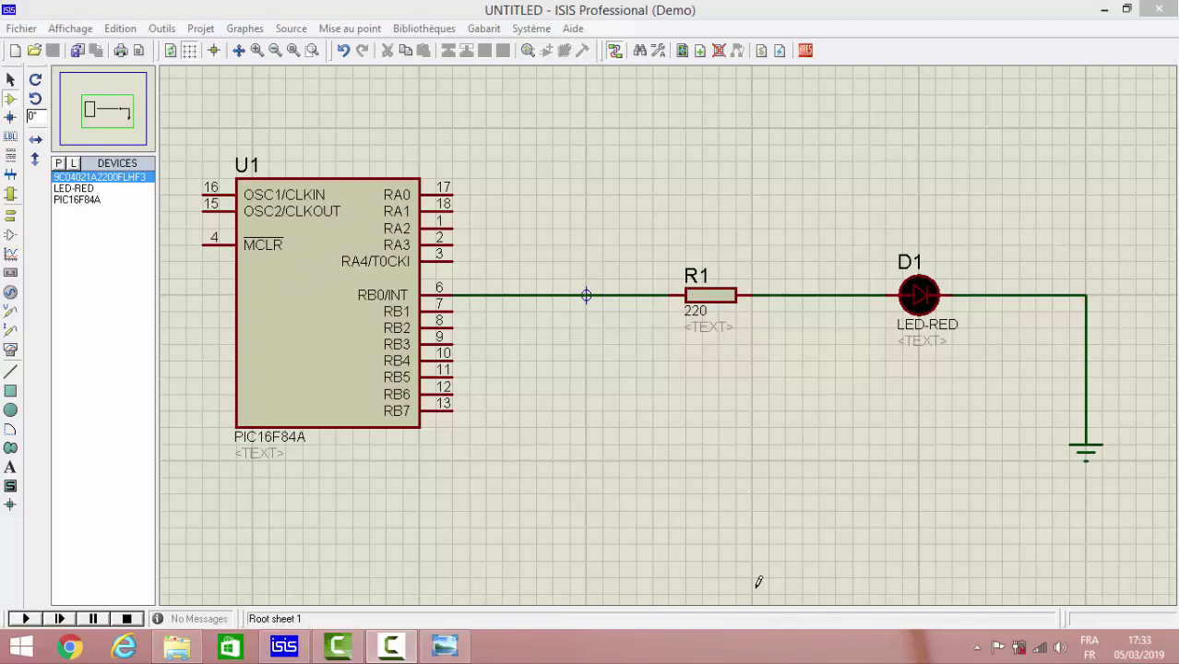
# Browse the copper-clad board, etched PCB and stacked copper sheet photos, then return to ISIS
pyautogui.click(442, 653)
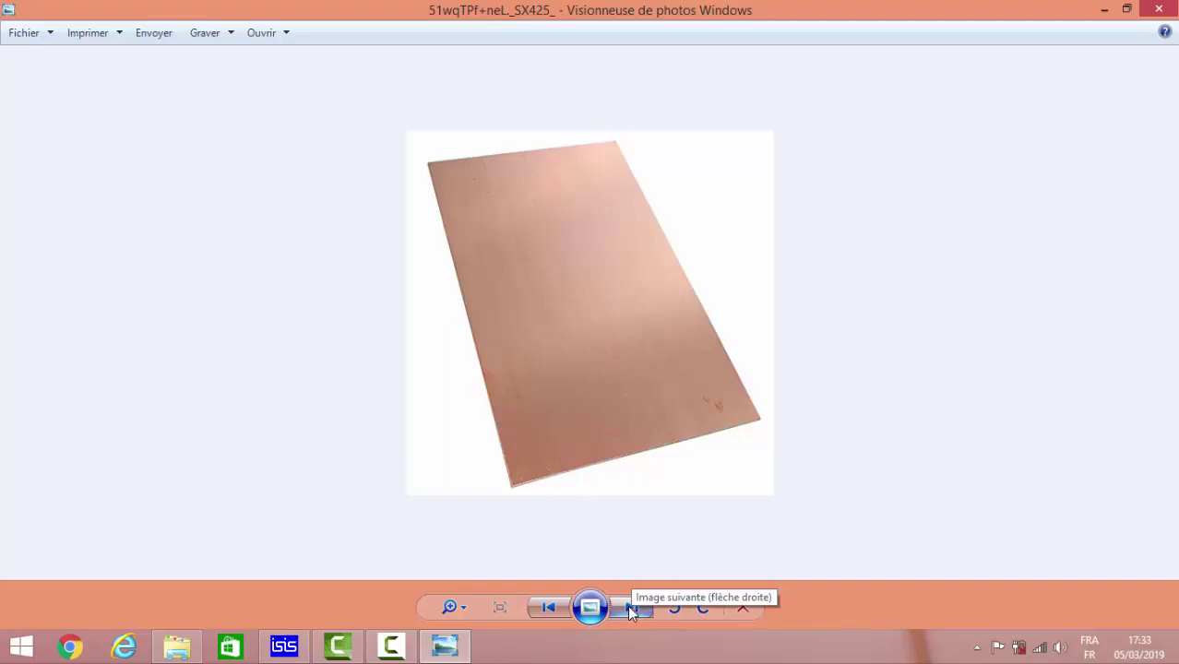
pyautogui.click(629, 607)
pyautogui.click(629, 607)
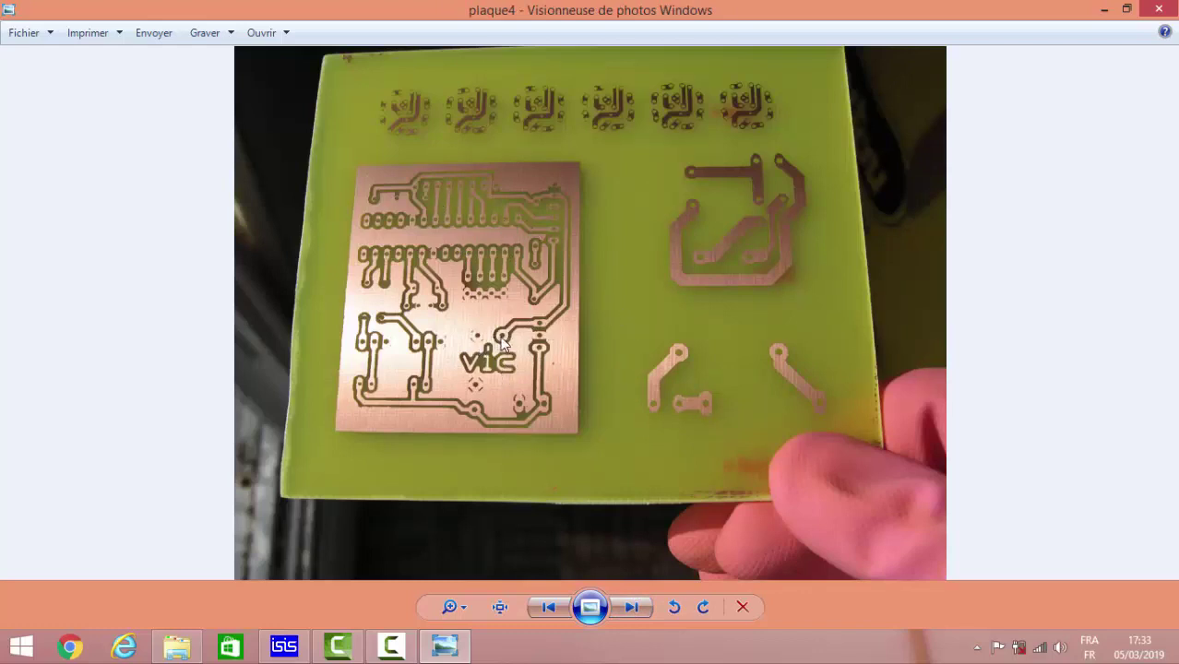
pyautogui.click(632, 610)
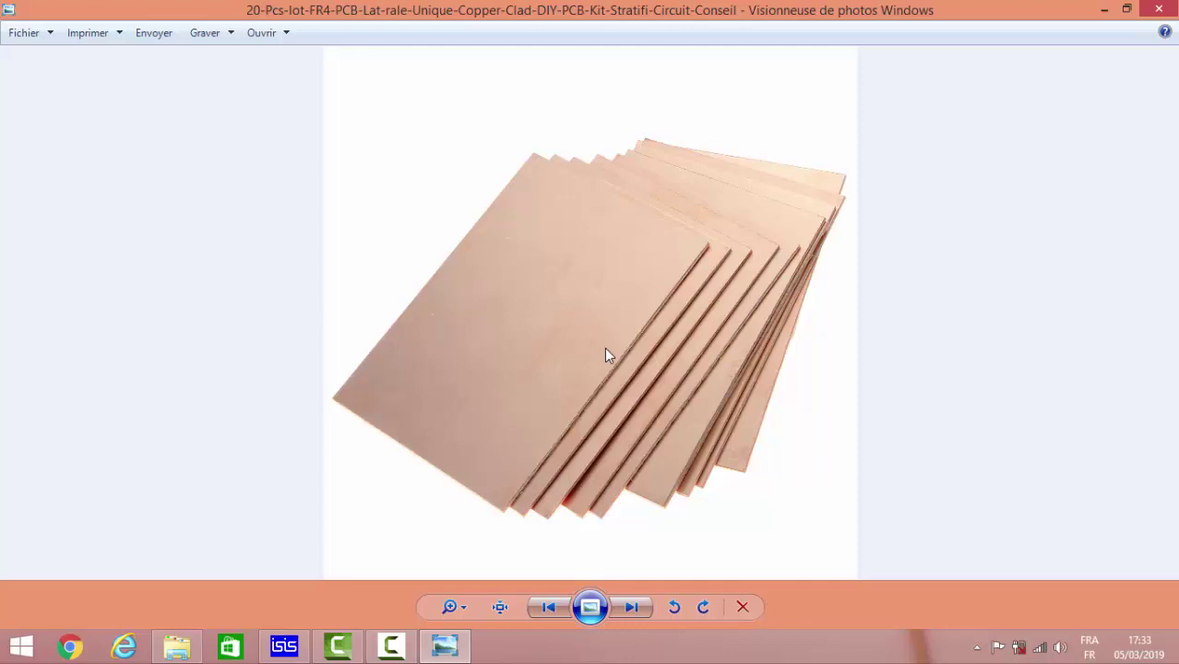
pyautogui.click(293, 650)
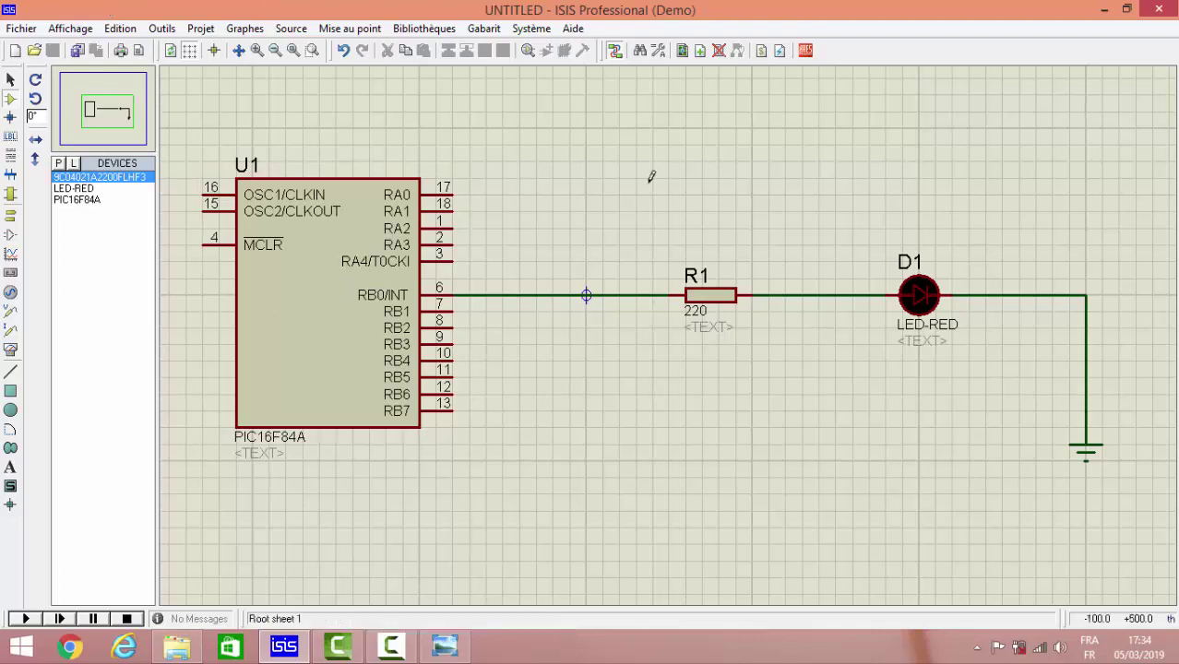
# Transfer the netlist to ARES, assigning D1 the LED package
pyautogui.click(807, 53)
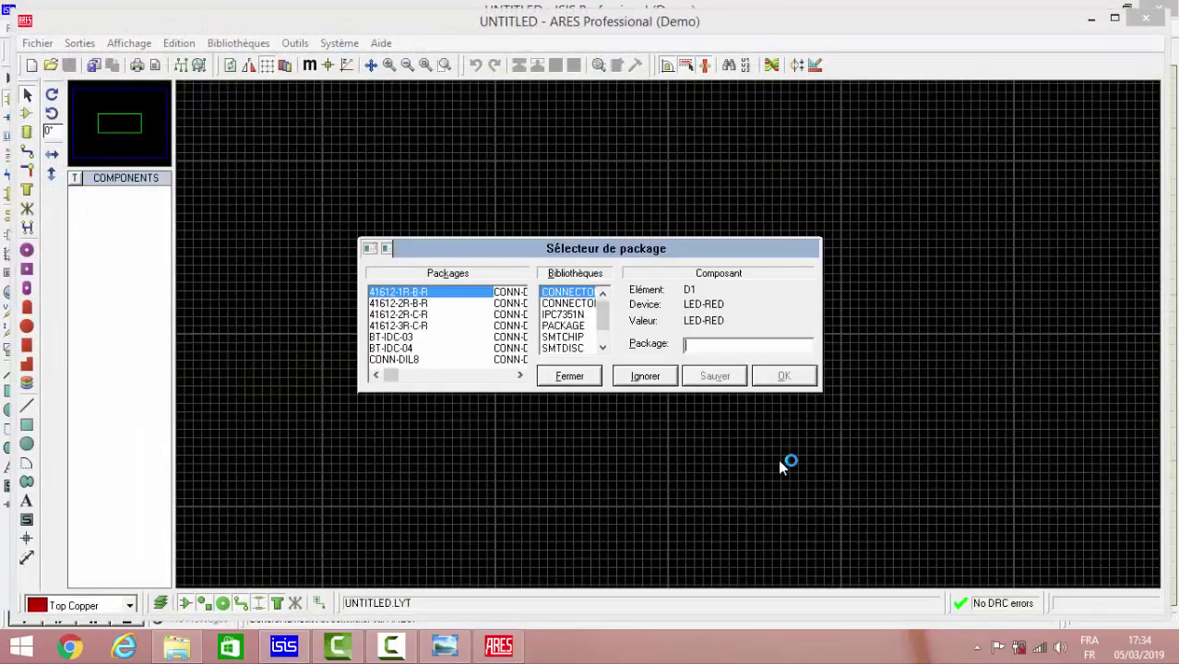
pyautogui.write('LED')
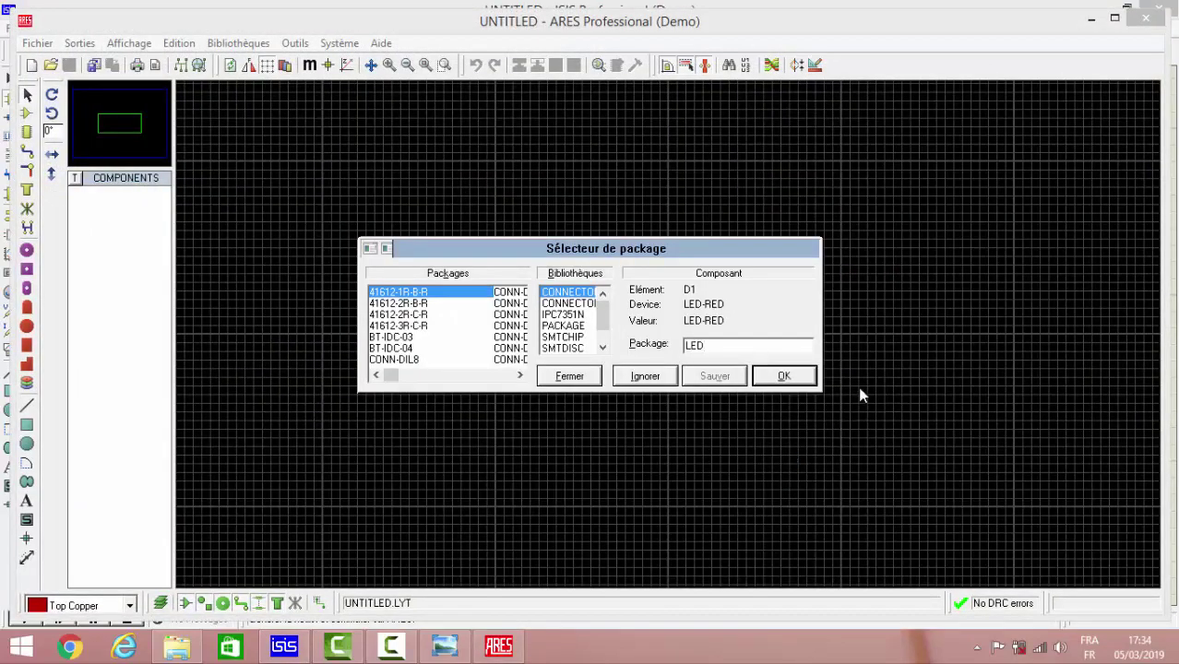
pyautogui.click(783, 376)
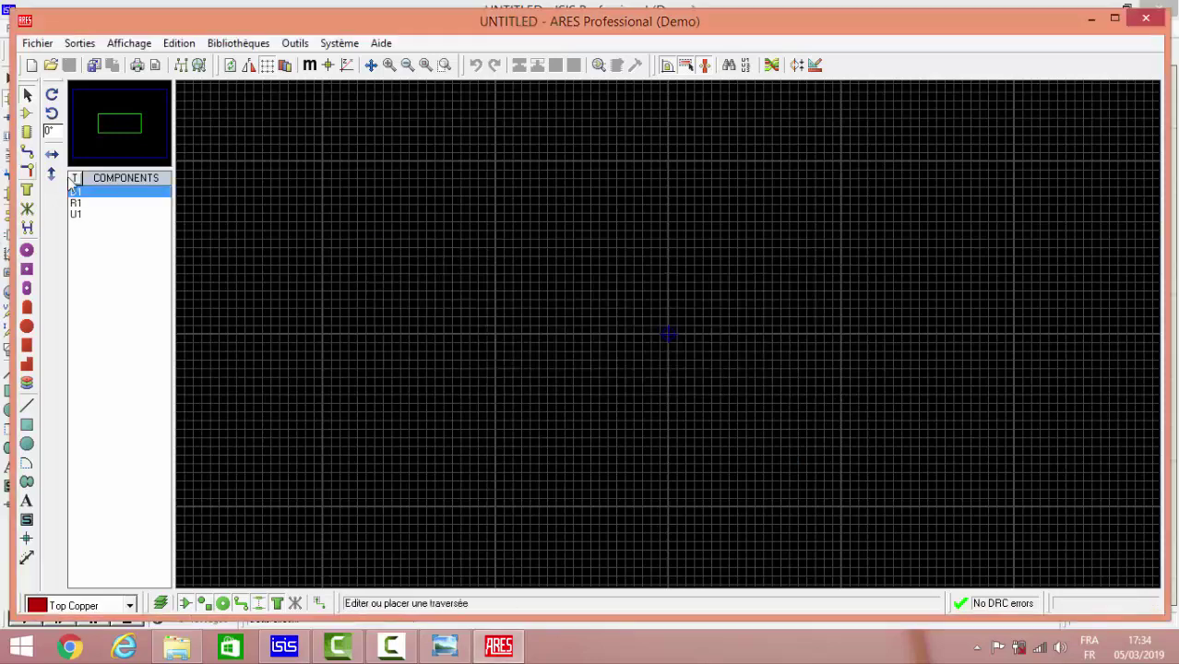
# Check U1, R1 and D1 in the ARES component list and zoom in on the empty board
pyautogui.click(284, 646)
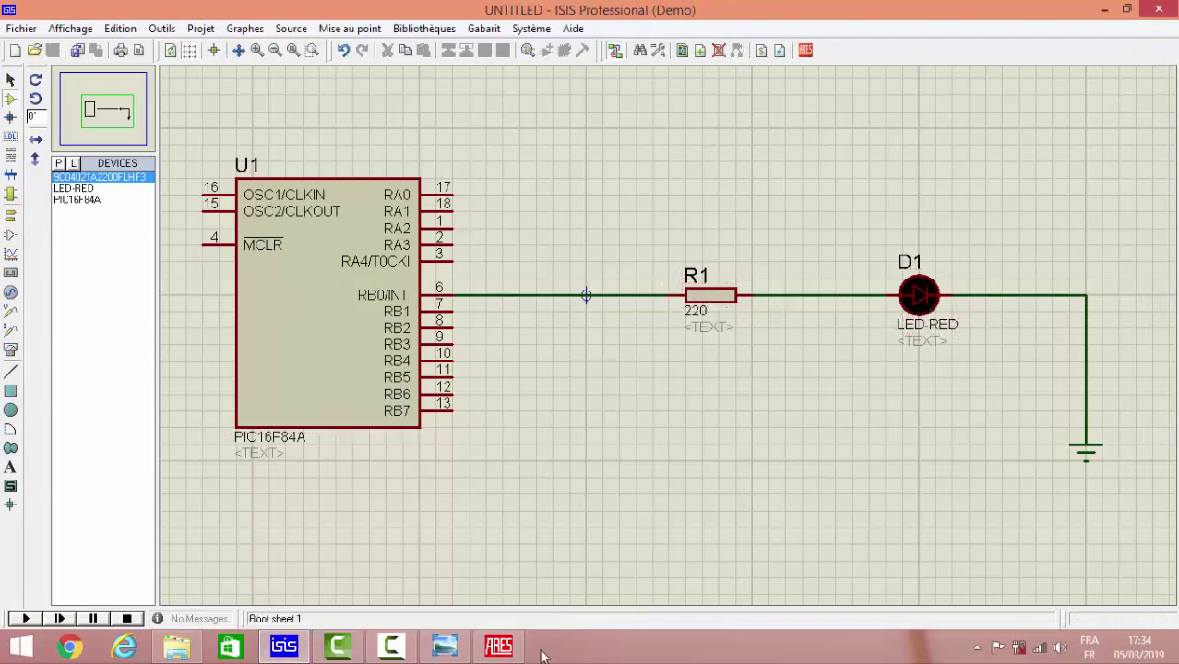
pyautogui.click(507, 658)
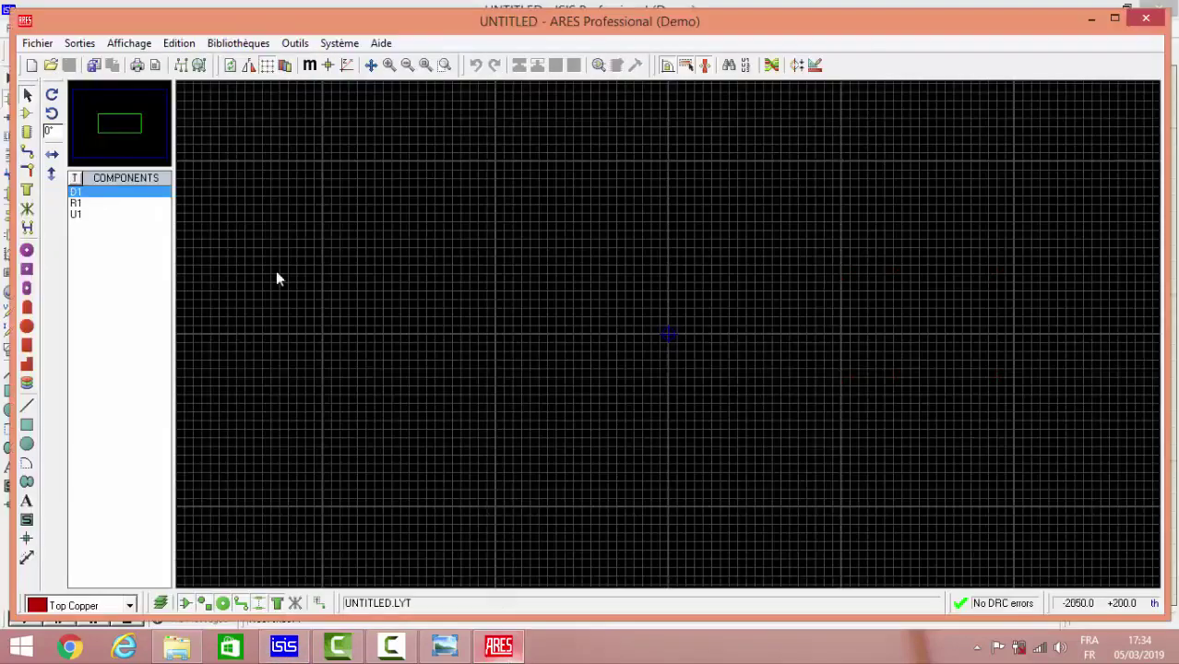
pyautogui.click(78, 212)
pyautogui.click(77, 203)
pyautogui.click(77, 192)
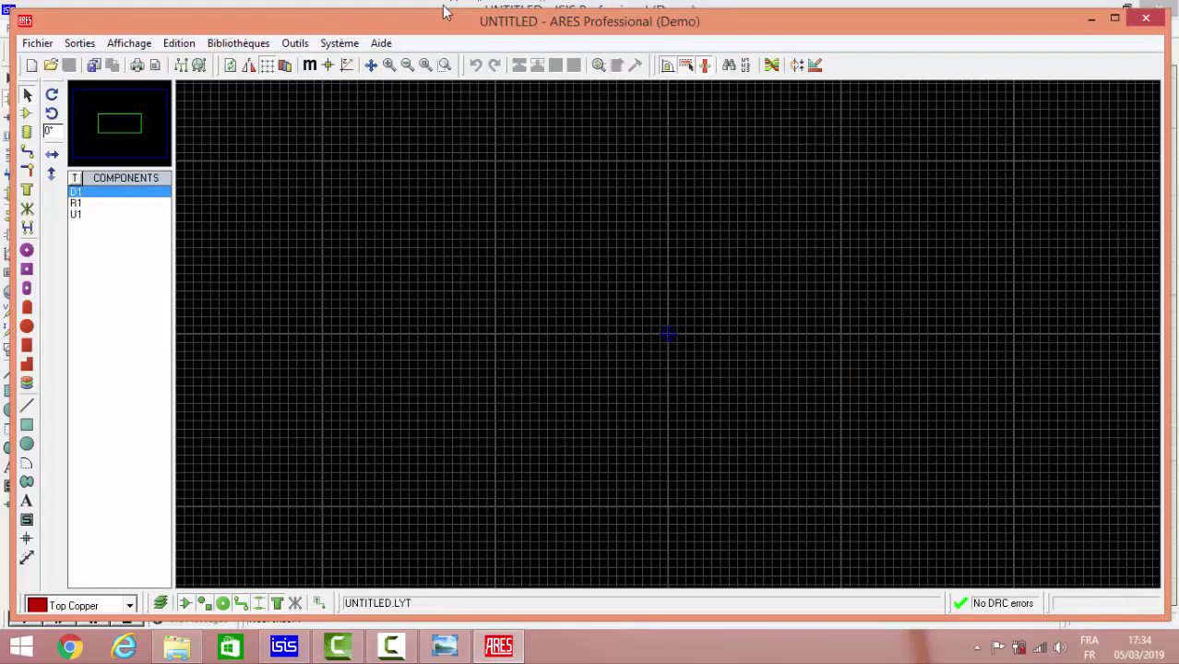
pyautogui.click(388, 67)
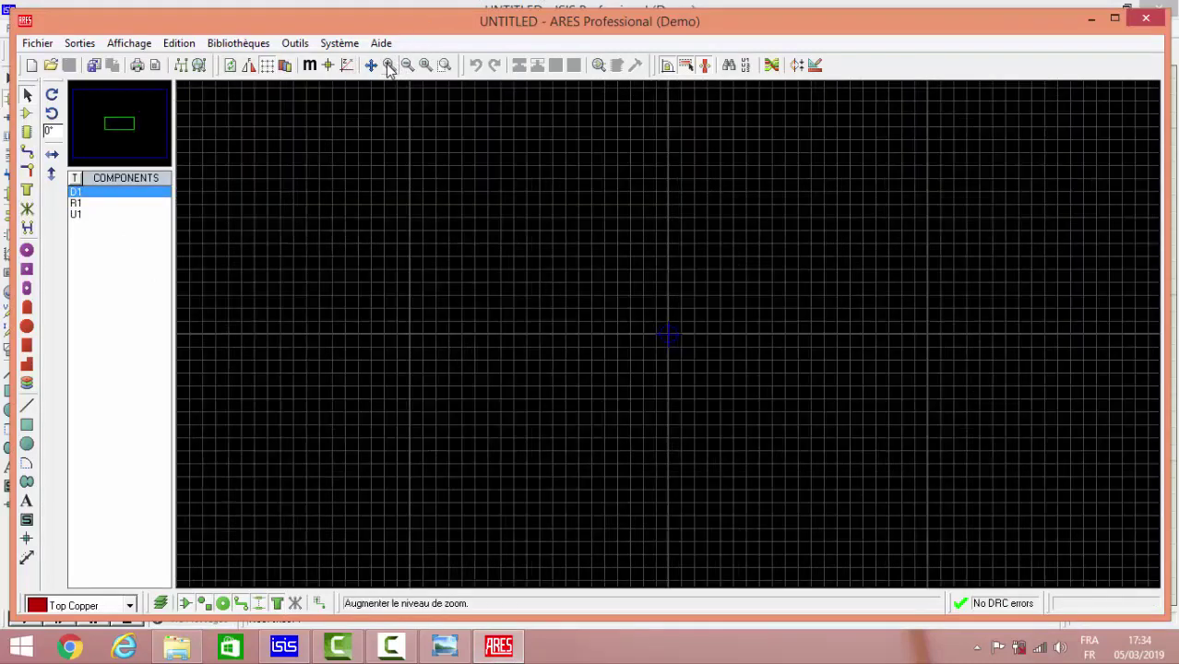
# Draw a rectangular Top Silk board outline around the layout's centre with the 2D box tool
pyautogui.click(27, 426)
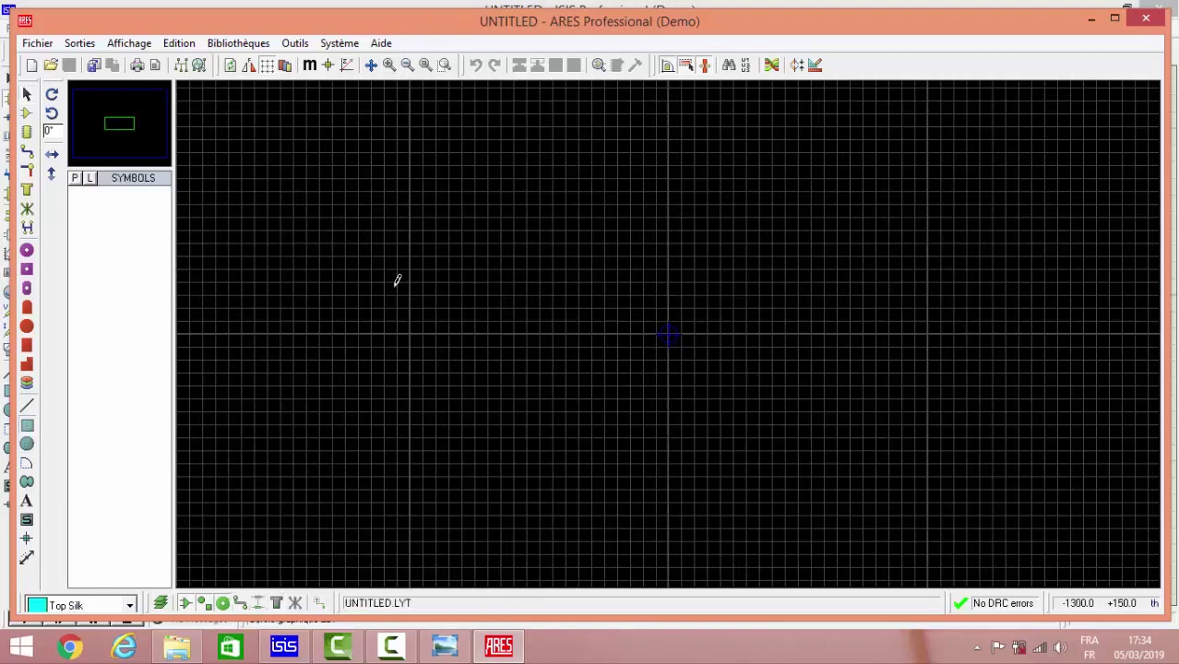
pyautogui.moveTo(449, 218)
pyautogui.mouseDown()
pyautogui.moveTo(846, 477)
pyautogui.moveTo(902, 489)
pyautogui.mouseUp()
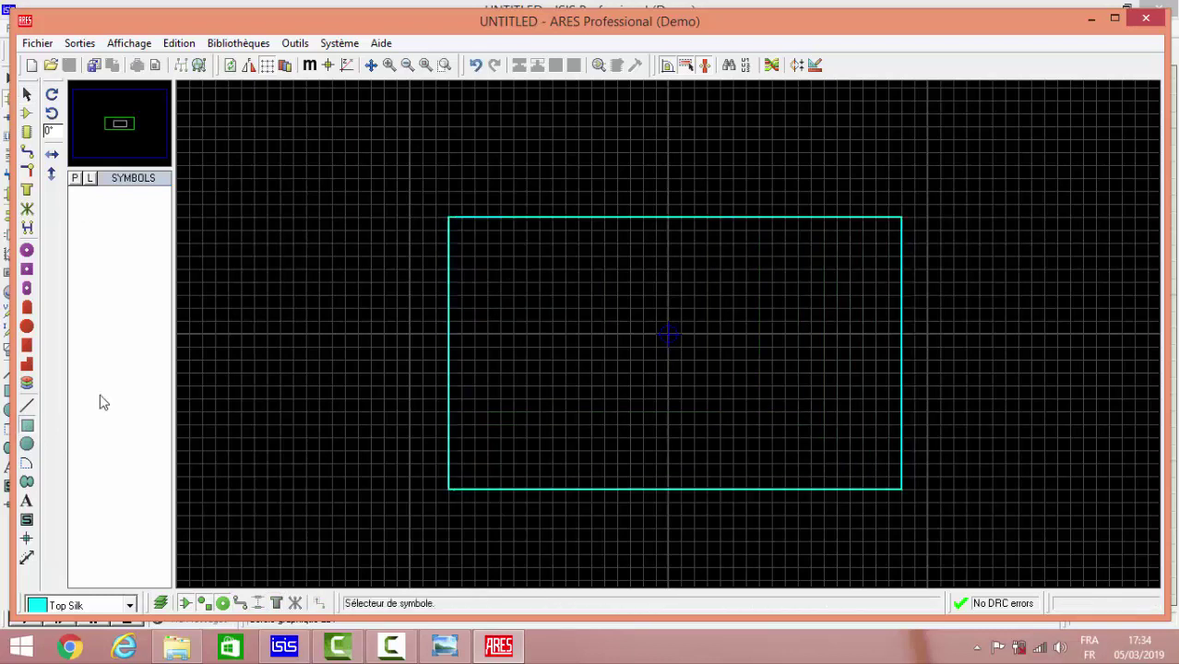
pyautogui.click(27, 444)
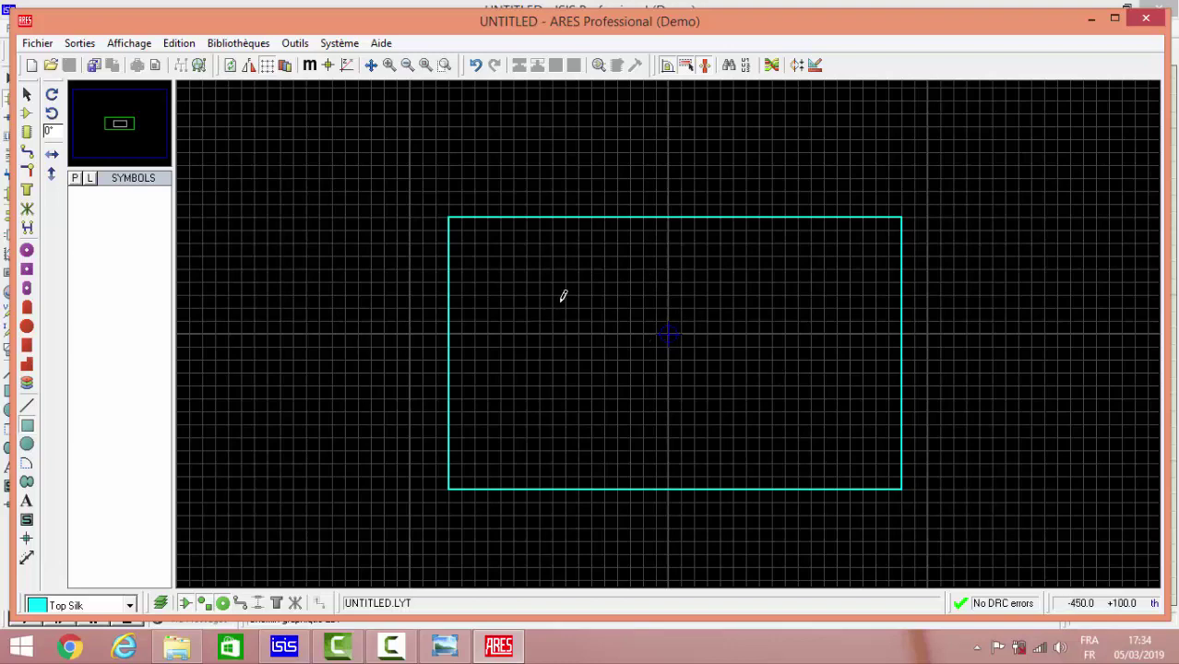
# Place U1 in the lower half, D1 above right of centre, and R1 left of the LED
pyautogui.rightClick(566, 268)
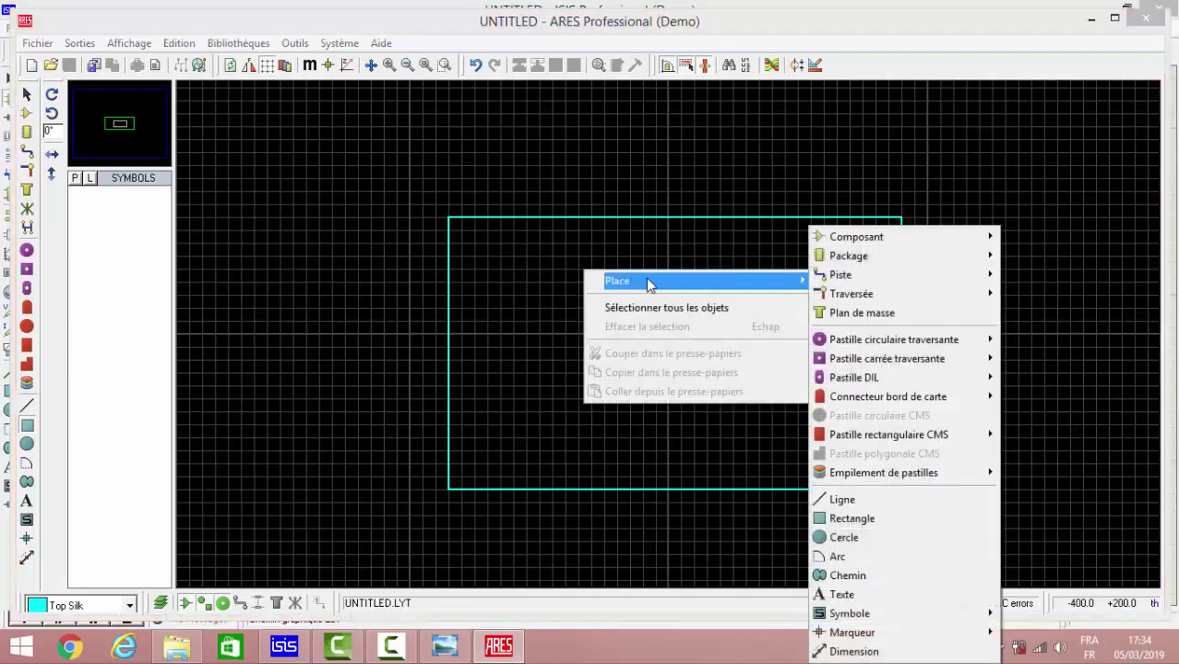
pyautogui.moveTo(857, 237)
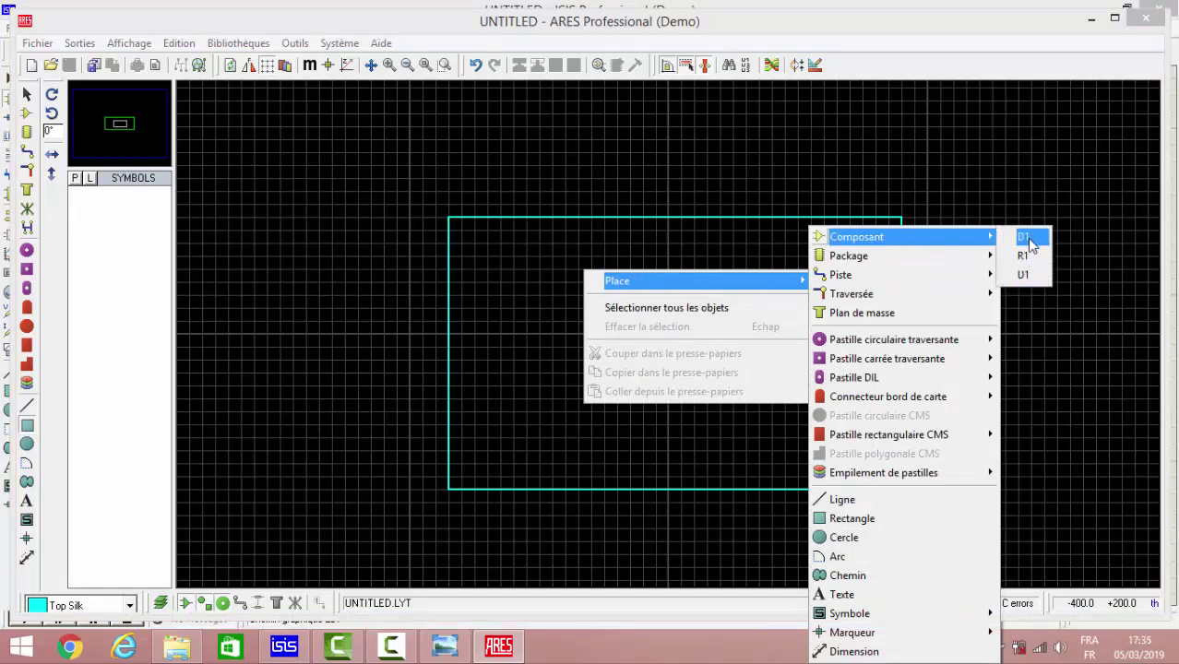
pyautogui.click(1026, 275)
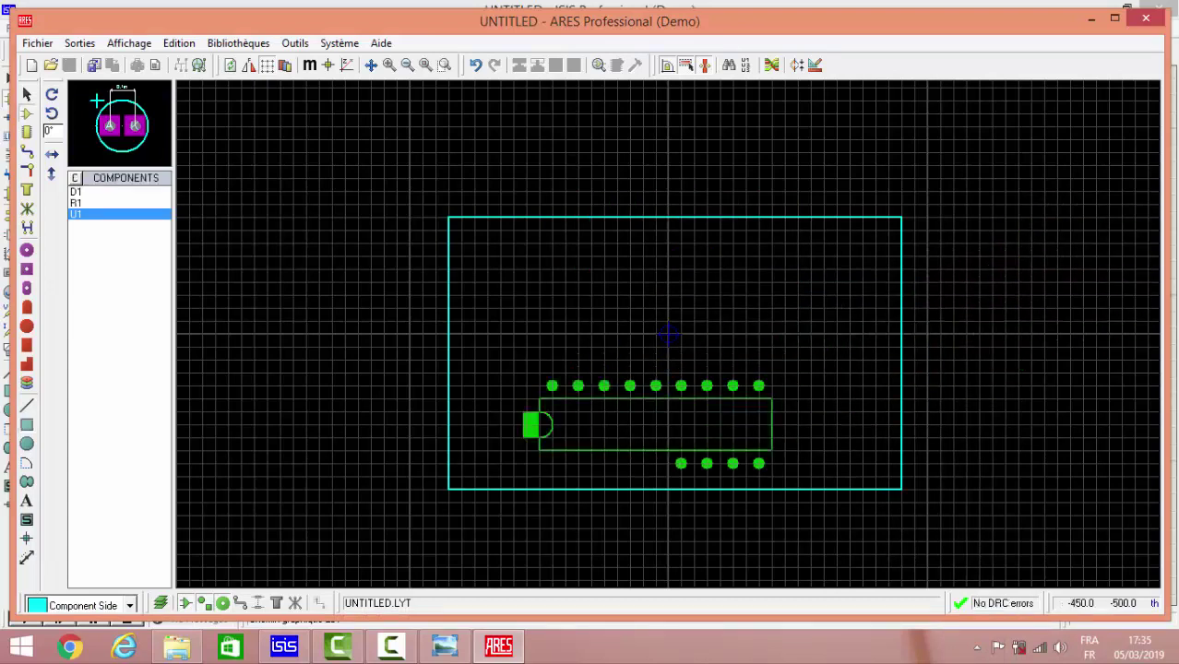
pyautogui.click(565, 439)
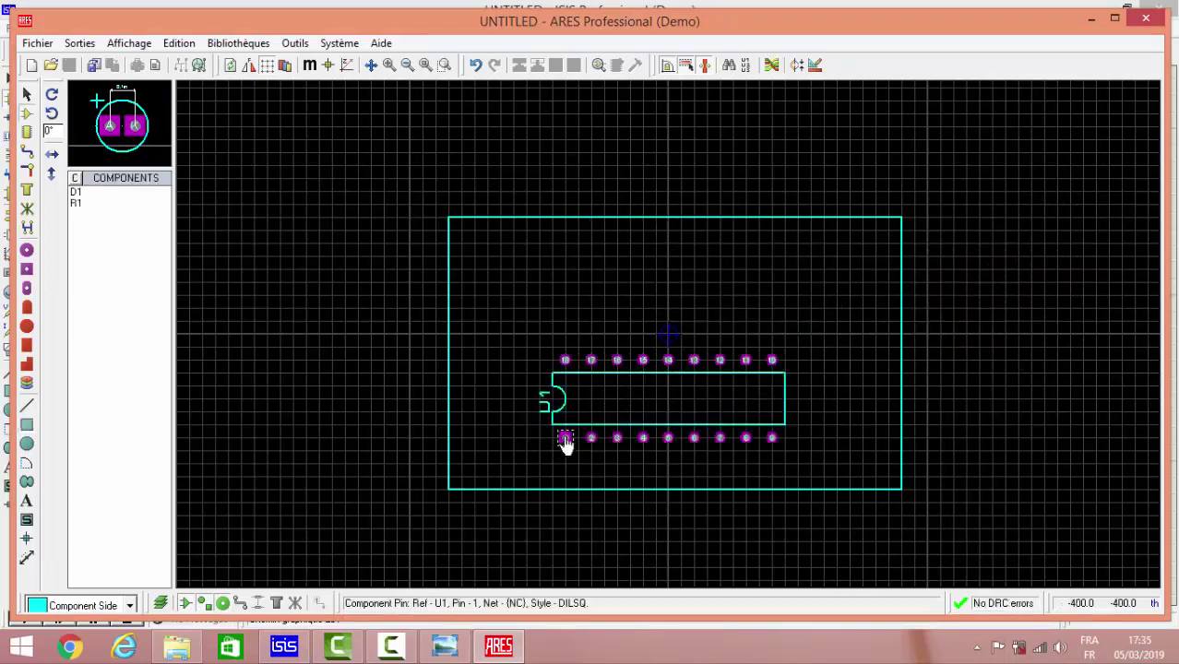
pyautogui.rightClick(761, 259)
pyautogui.moveTo(830, 269)
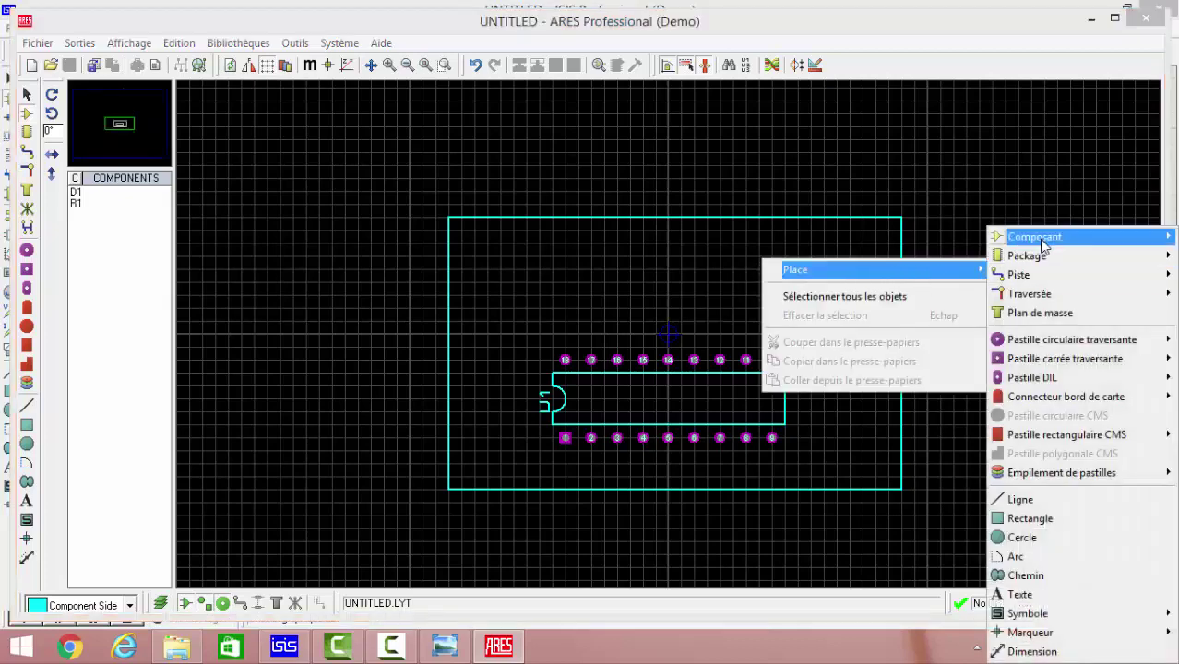
pyautogui.moveTo(1034, 237)
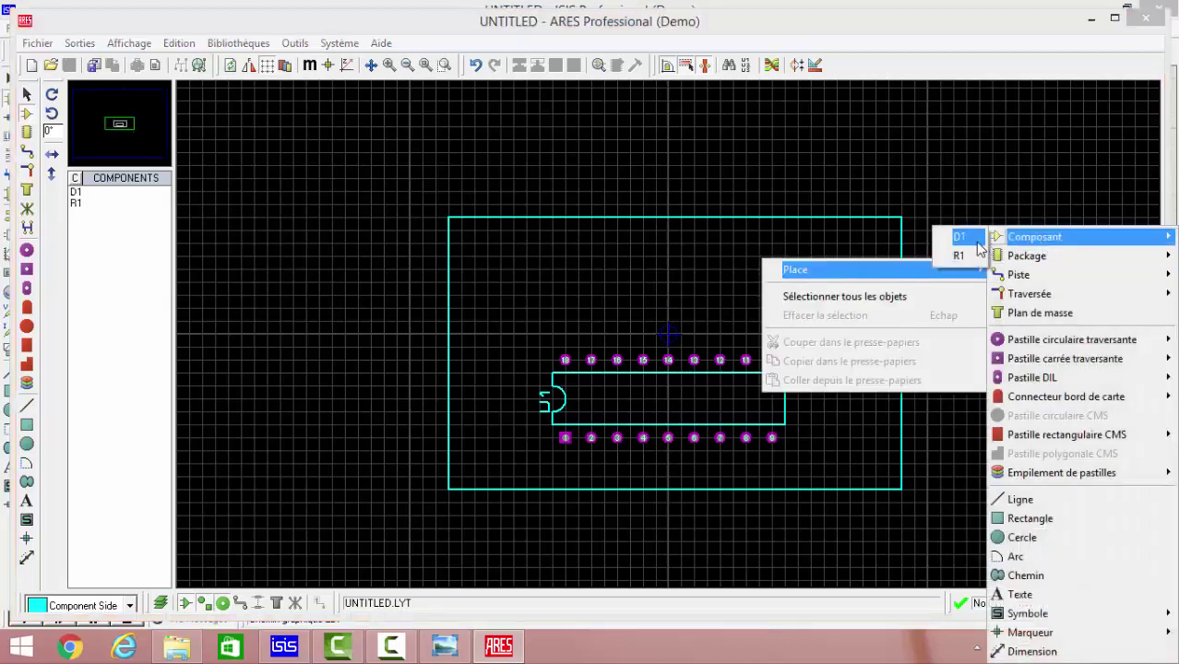
pyautogui.click(976, 242)
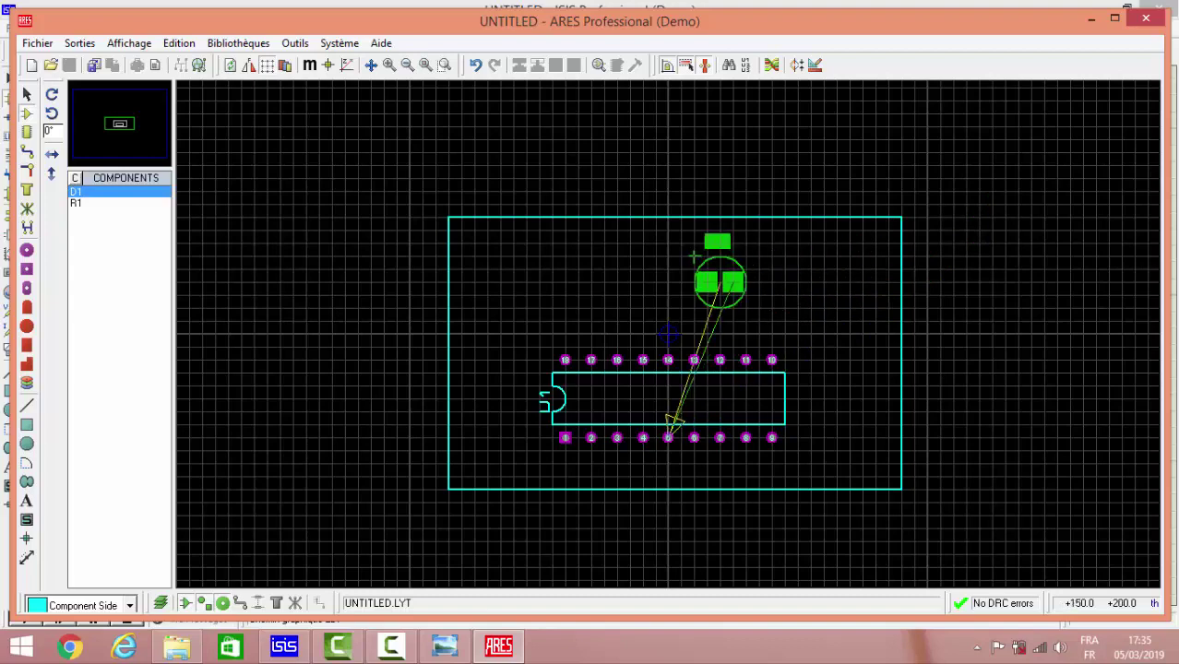
pyautogui.click(720, 281)
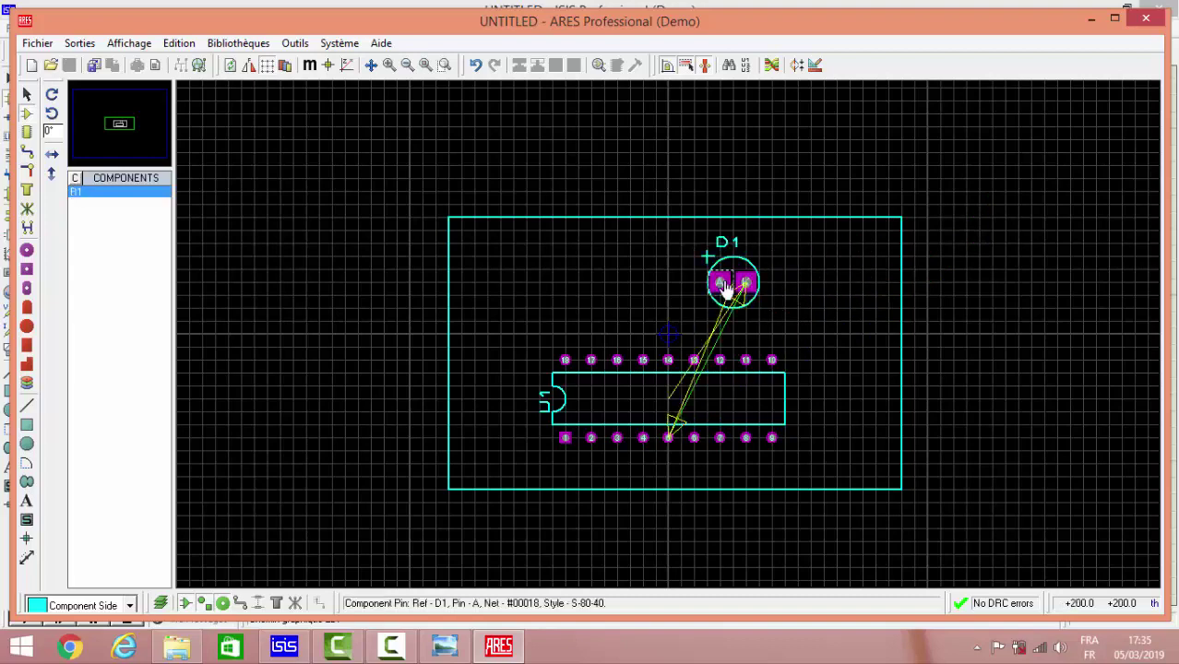
pyautogui.rightClick(613, 280)
pyautogui.moveTo(645, 290)
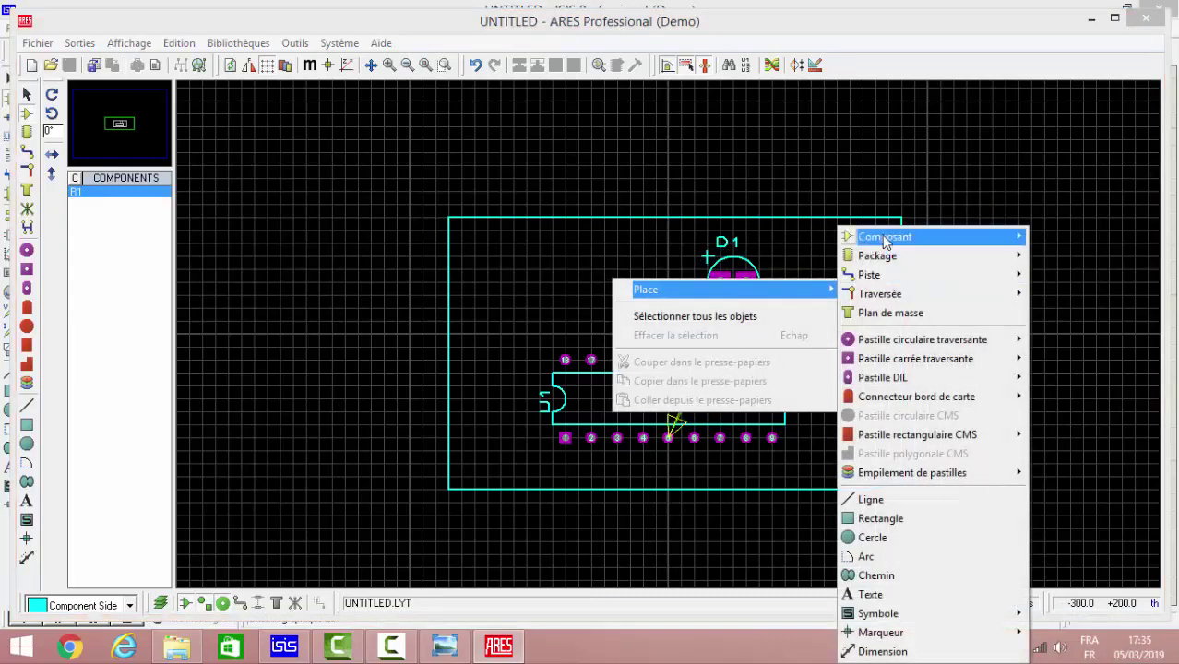
pyautogui.moveTo(885, 237)
pyautogui.click(1051, 236)
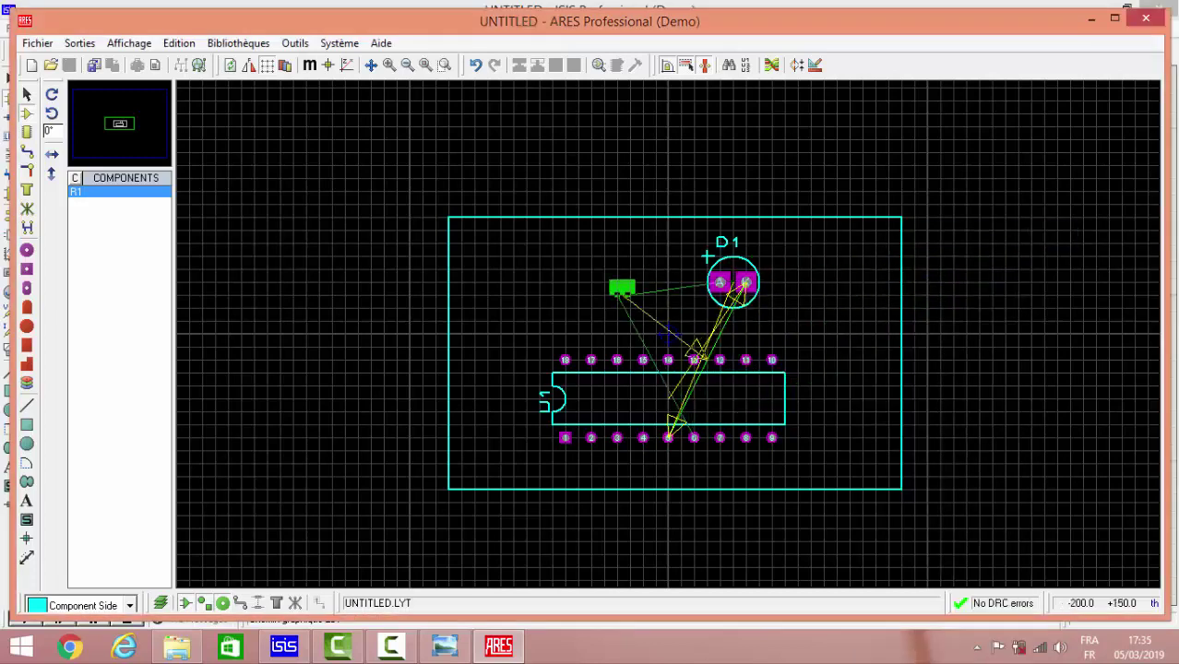
pyautogui.click(583, 276)
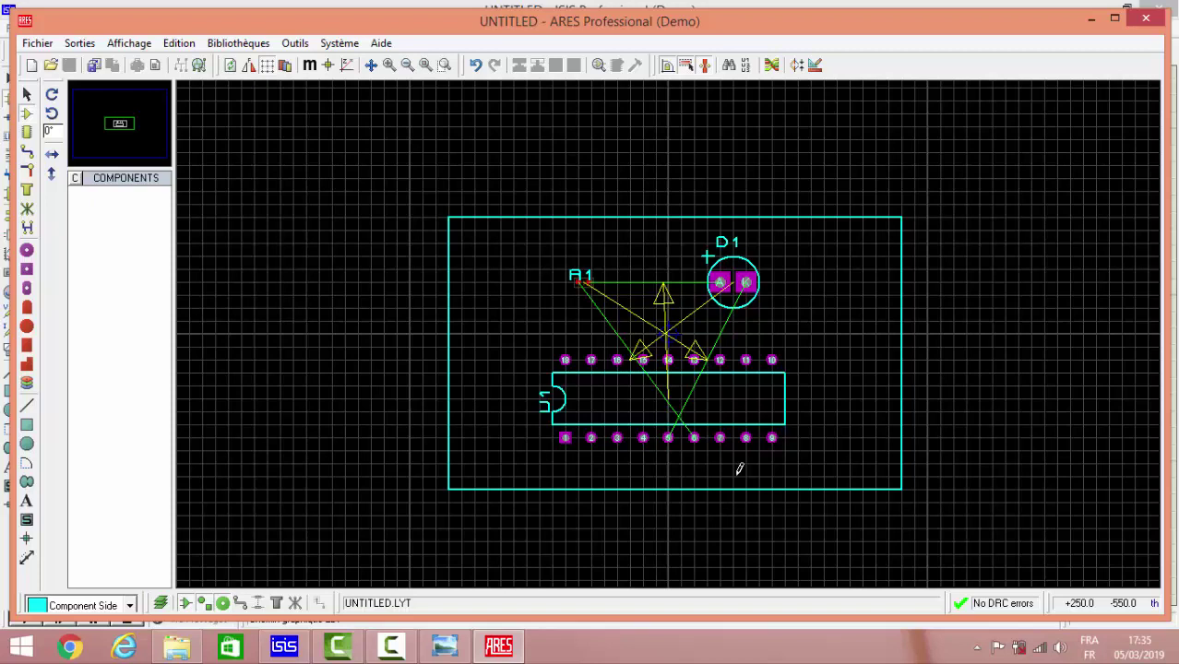
# Route a bottom-copper track from U1 pin 5 around the board's right side to the LED cathode
pyautogui.click(26, 157)
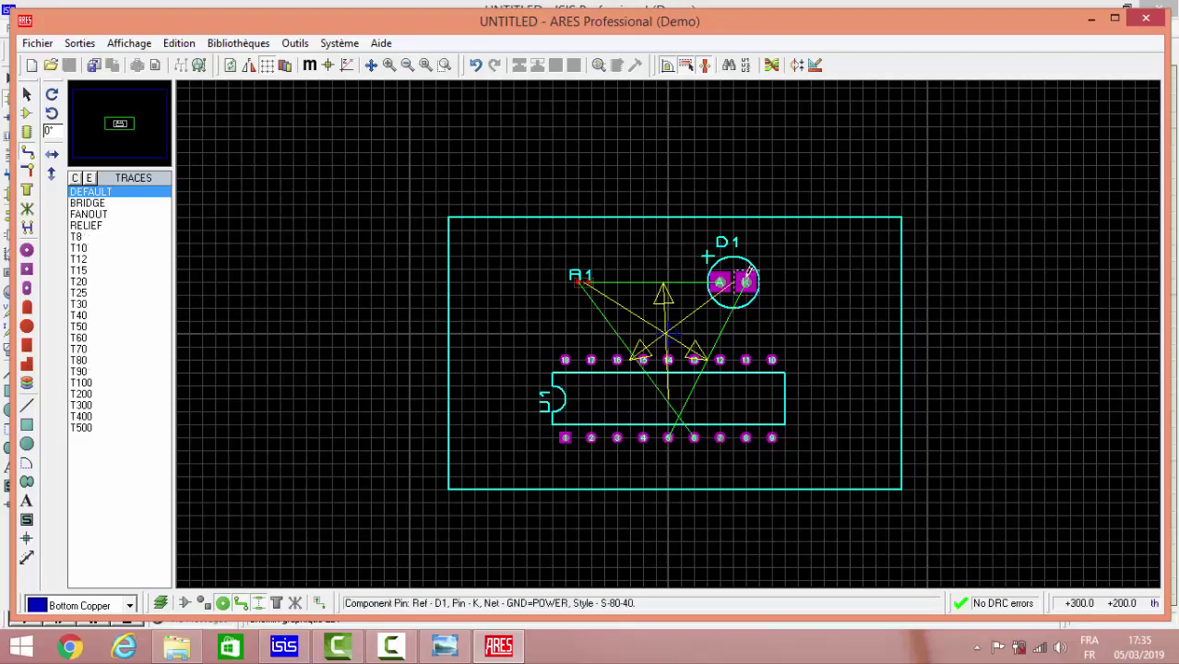
pyautogui.click(668, 438)
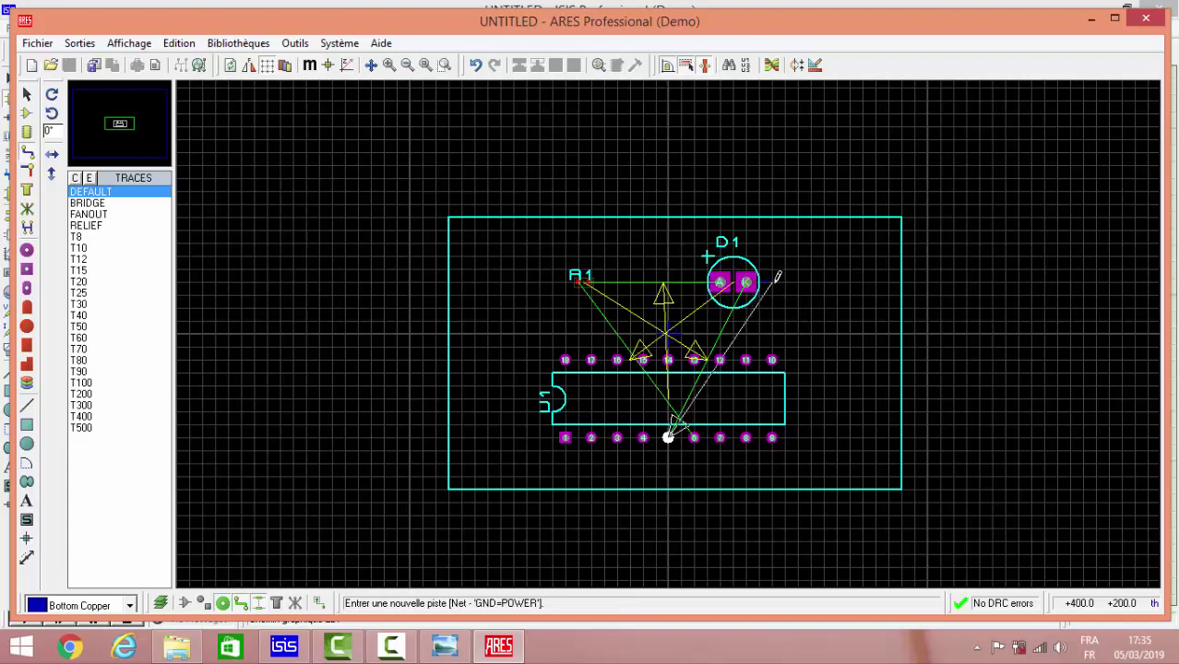
pyautogui.click(793, 282)
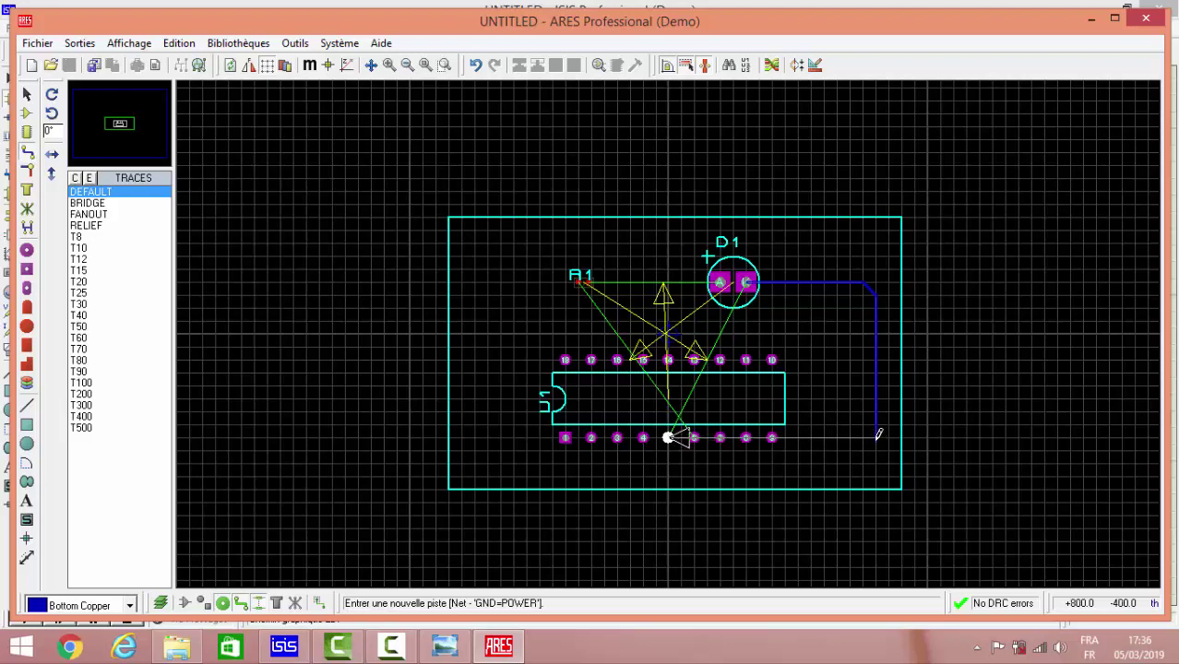
pyautogui.click(877, 452)
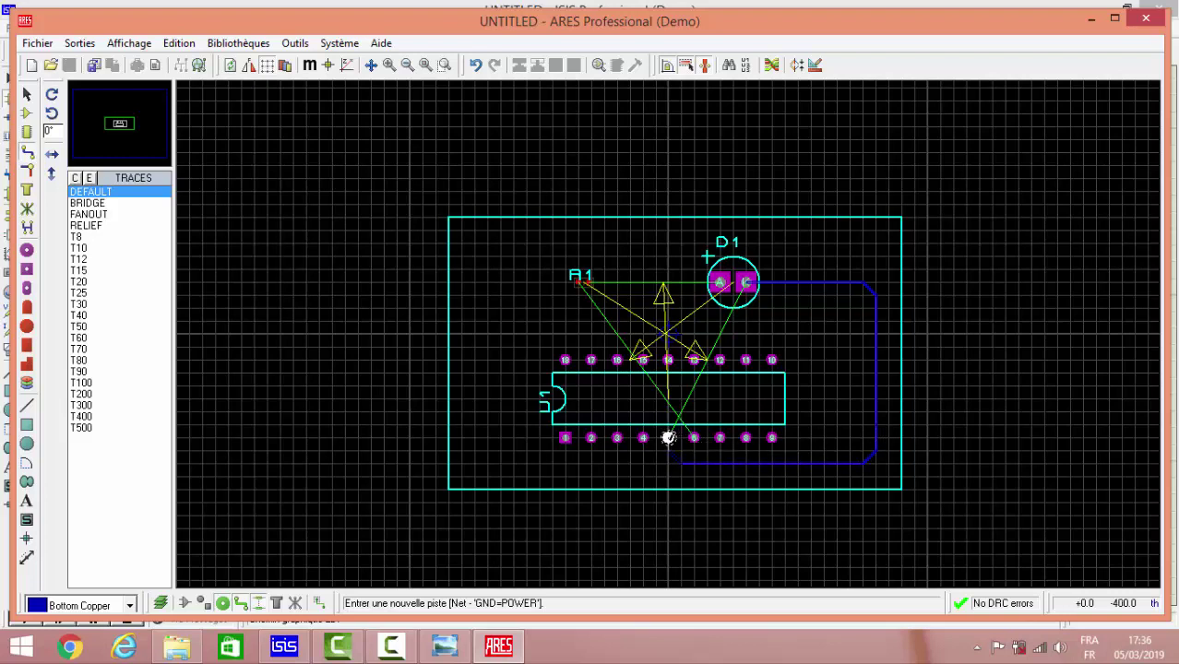
pyautogui.click(669, 438)
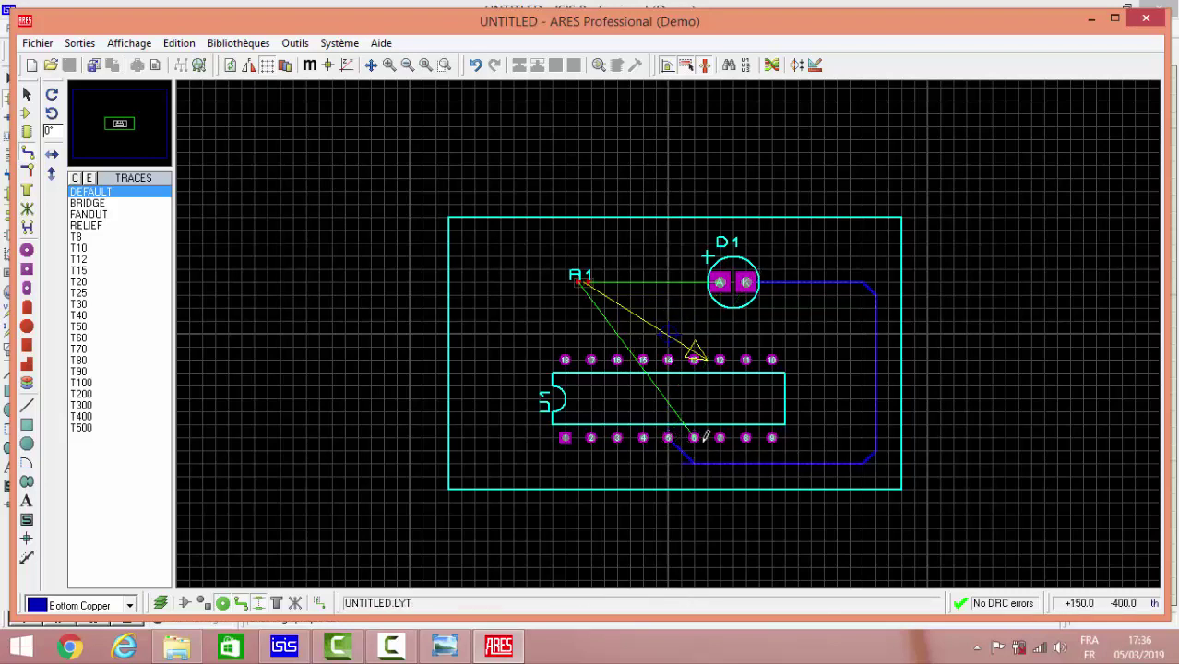
# Route a bottom-copper track from R1 to the LED's anode pad
pyautogui.click(589, 277)
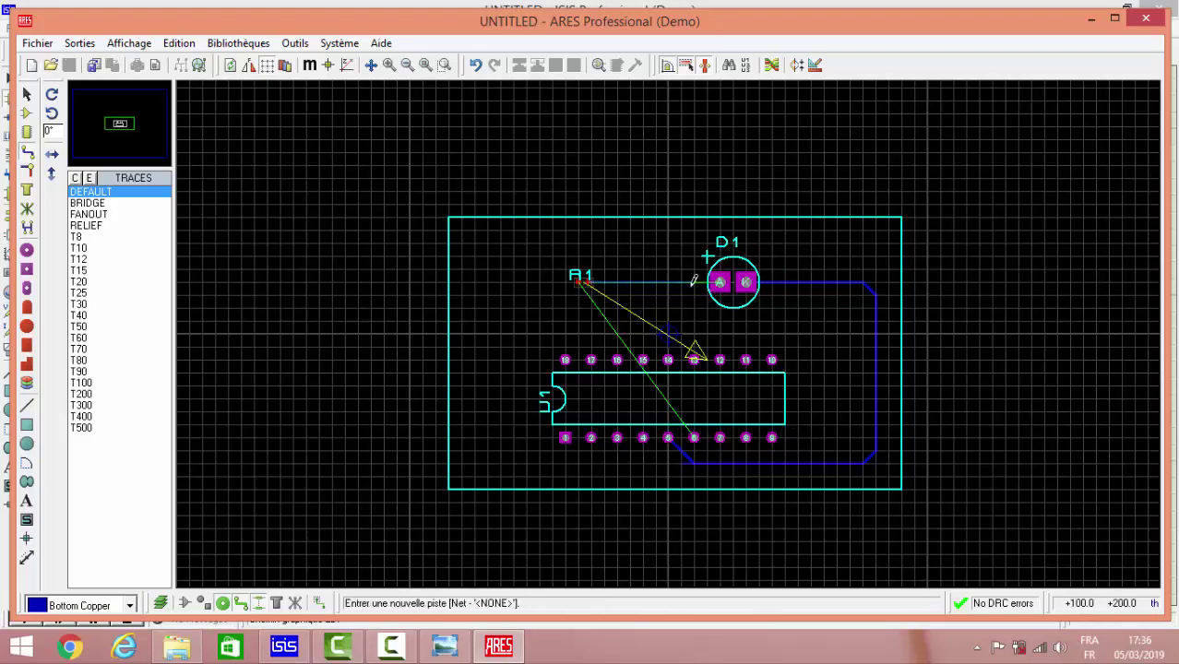
pyautogui.click(720, 279)
pyautogui.press('space')
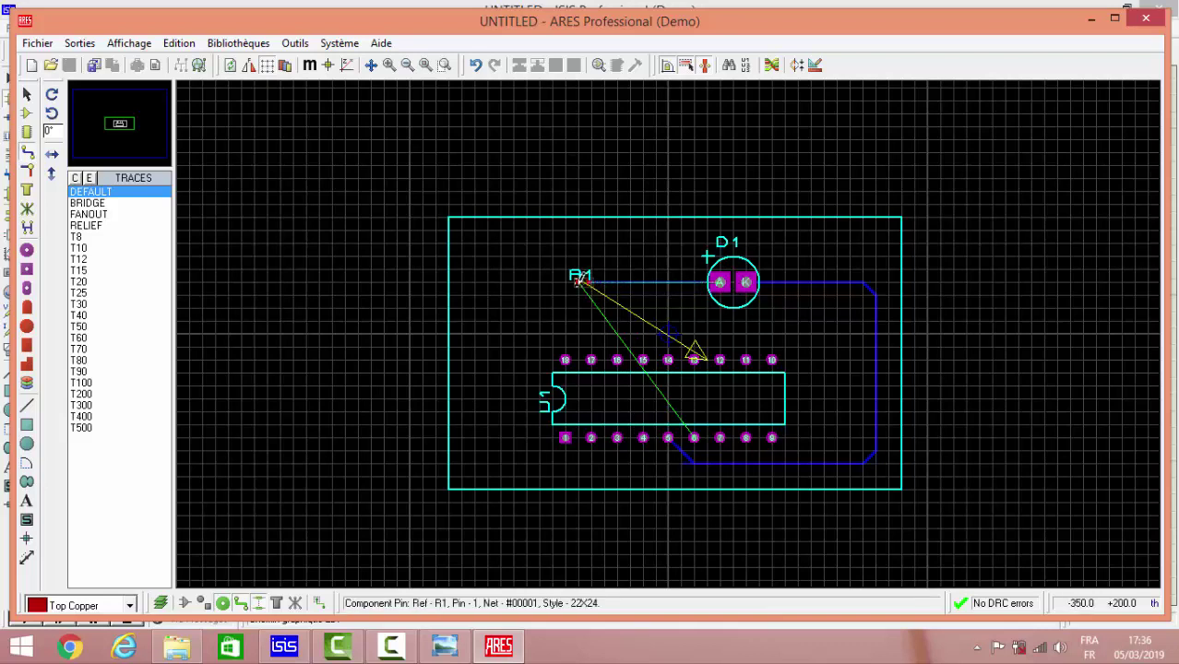
# Route a top-copper track from R1 around the right edge to U1's lower pin, then view the copper-board photo
pyautogui.click(578, 281)
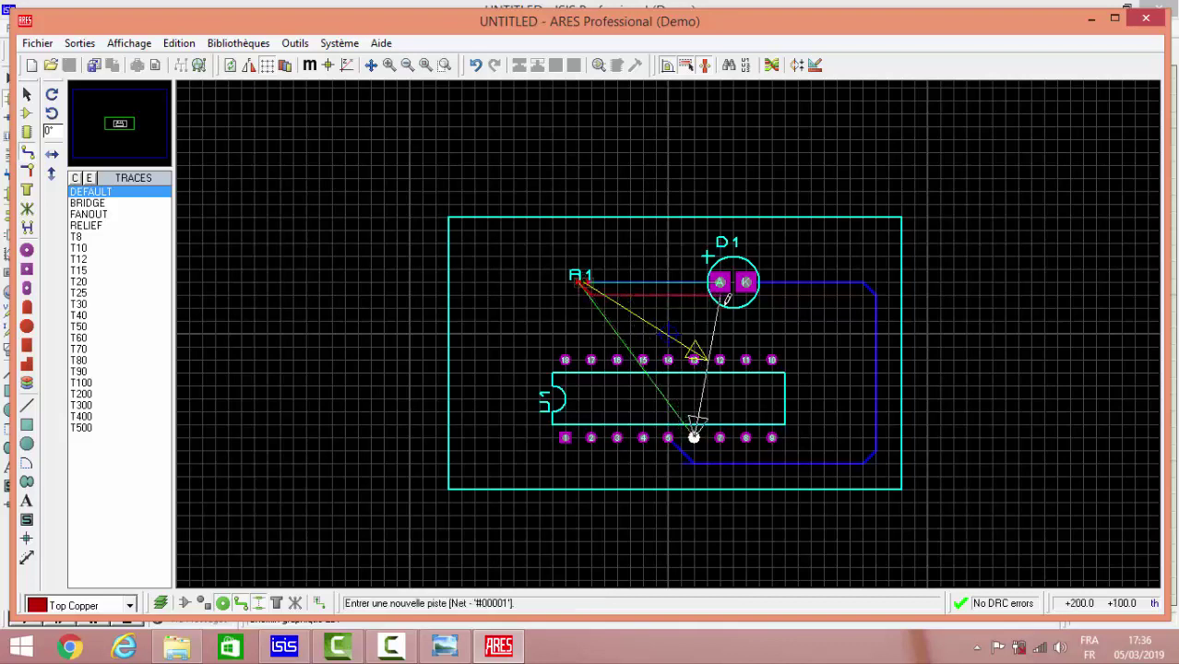
pyautogui.click(861, 297)
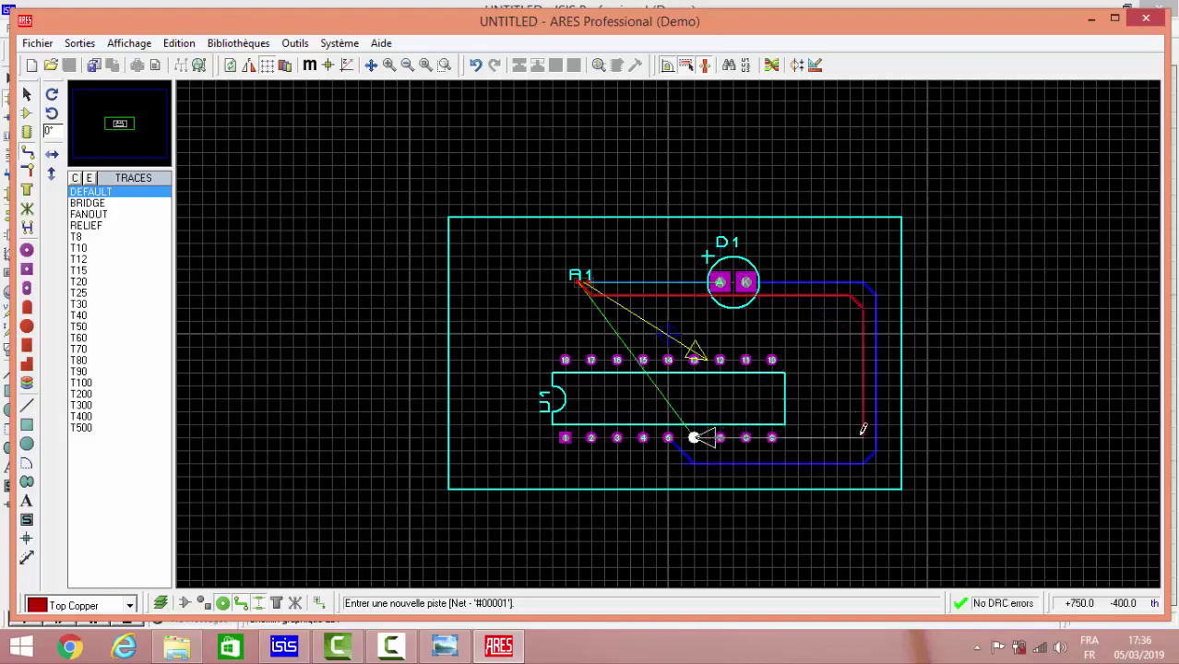
pyautogui.click(862, 443)
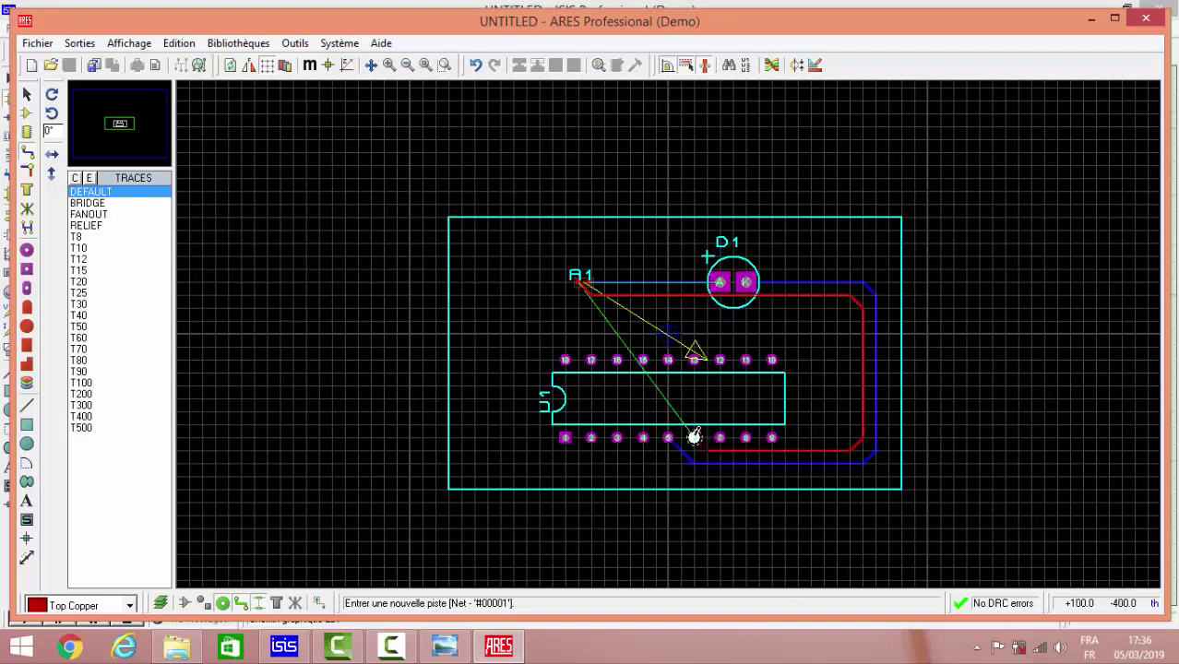
pyautogui.click(694, 437)
pyautogui.click(594, 363)
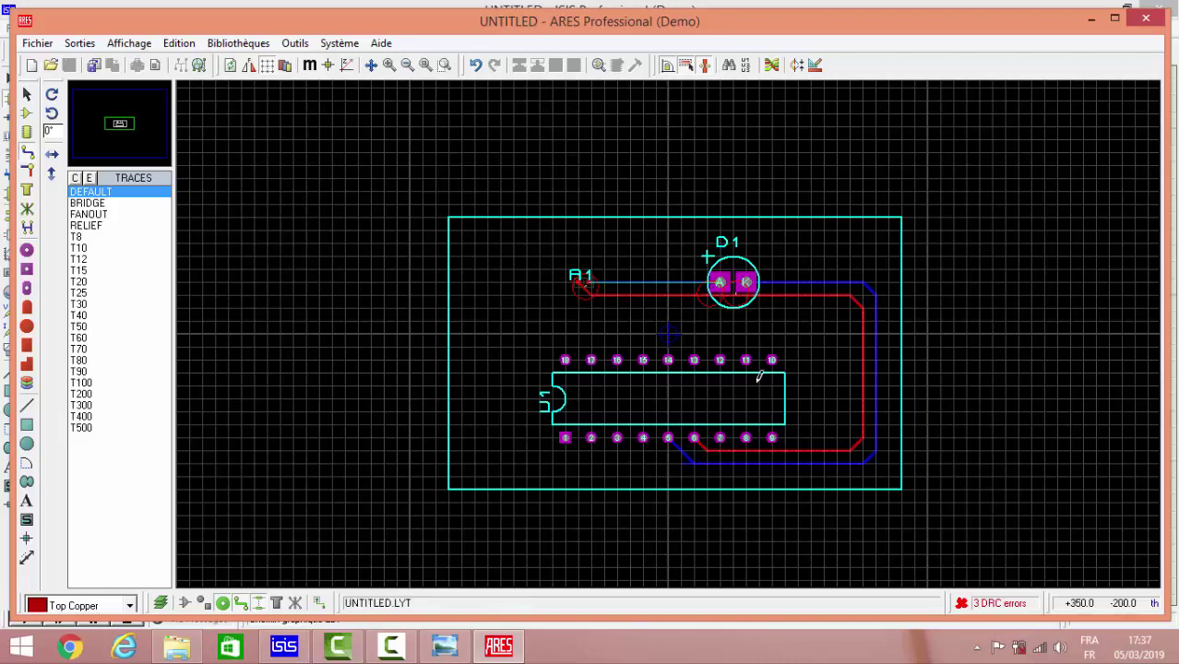
pyautogui.click(445, 648)
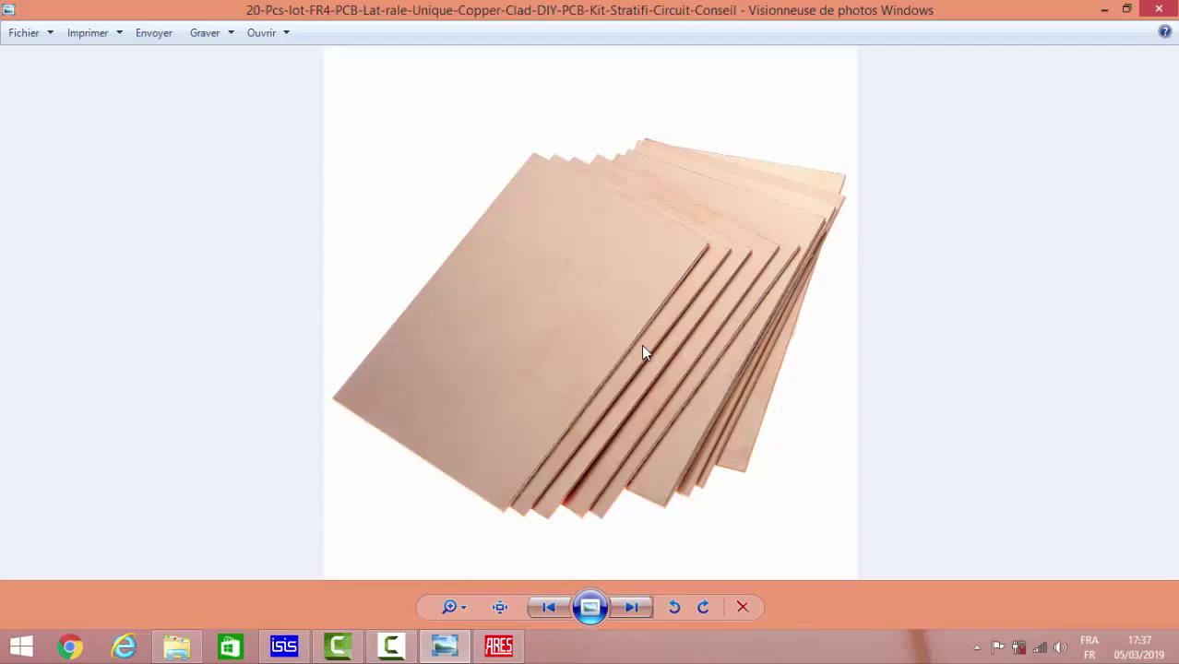
# Compare the board layout with the copper-clad and etched board photos, ending back in ARES
pyautogui.click(503, 647)
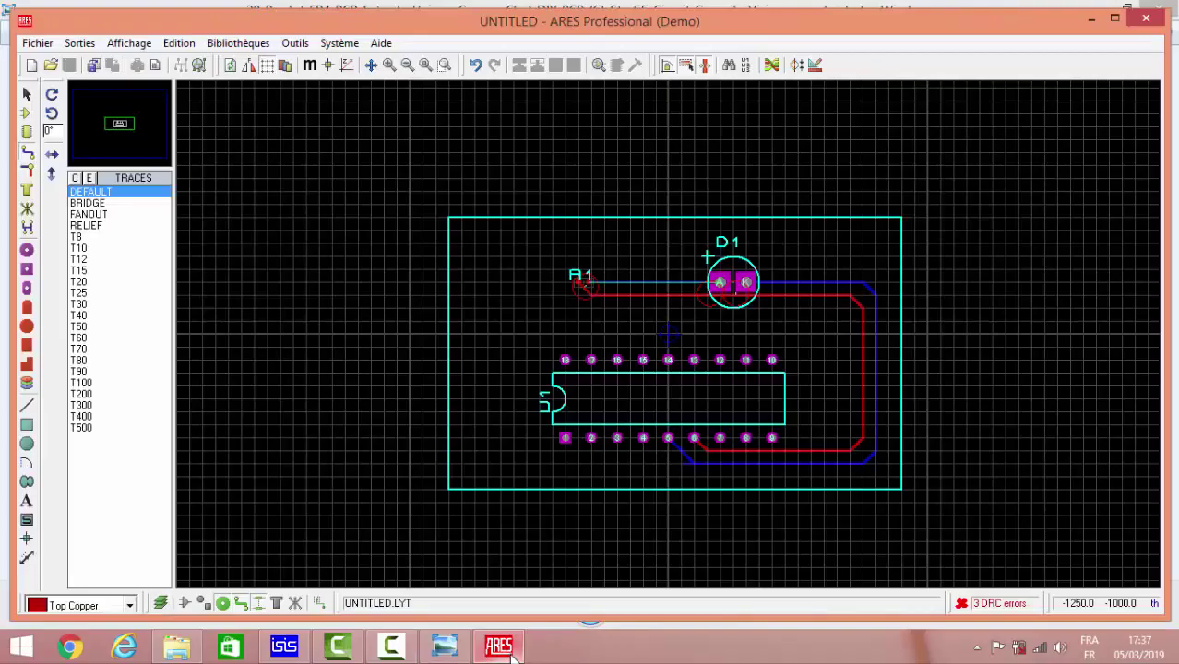
pyautogui.click(443, 648)
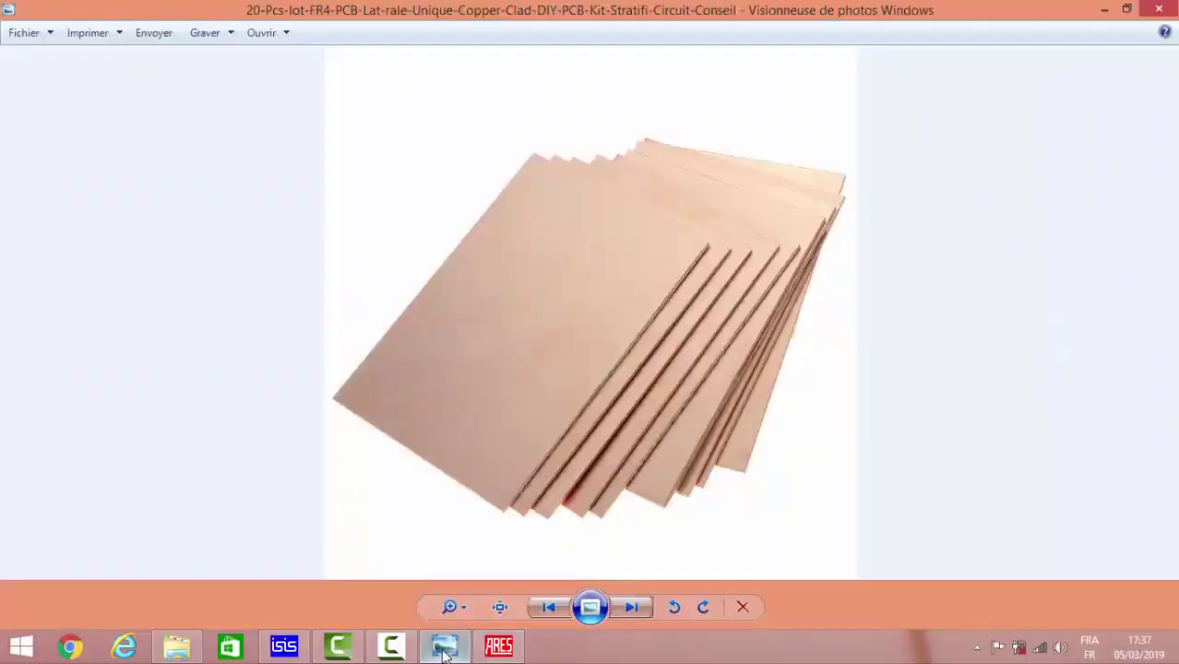
pyautogui.click(631, 607)
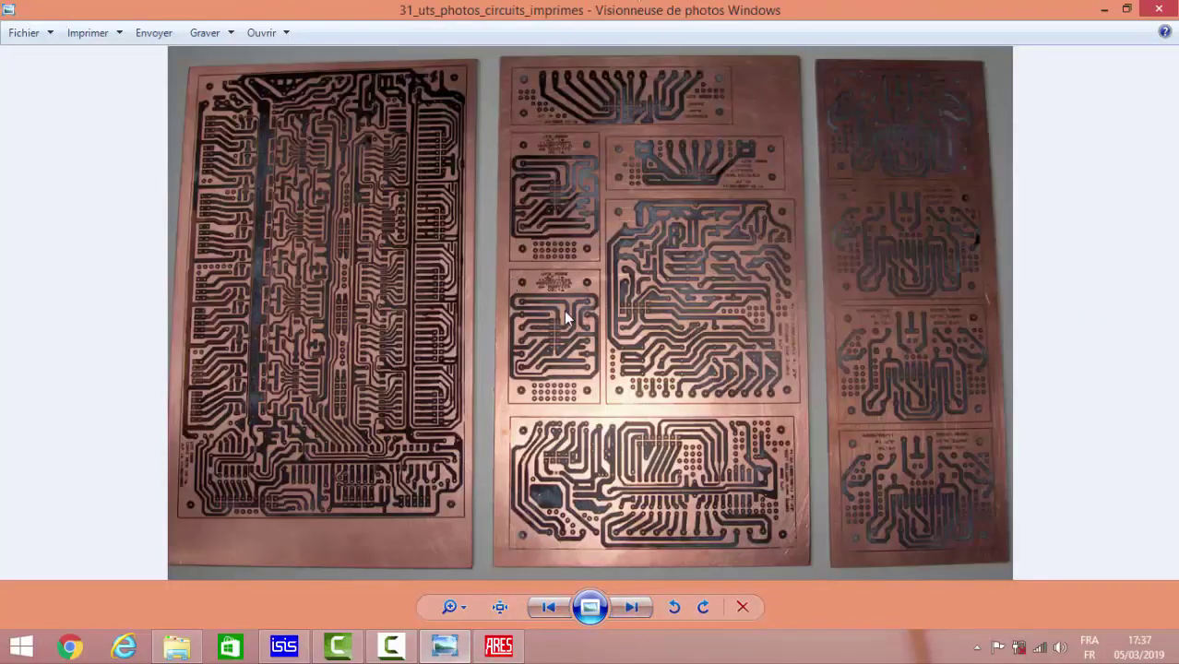
pyautogui.click(519, 648)
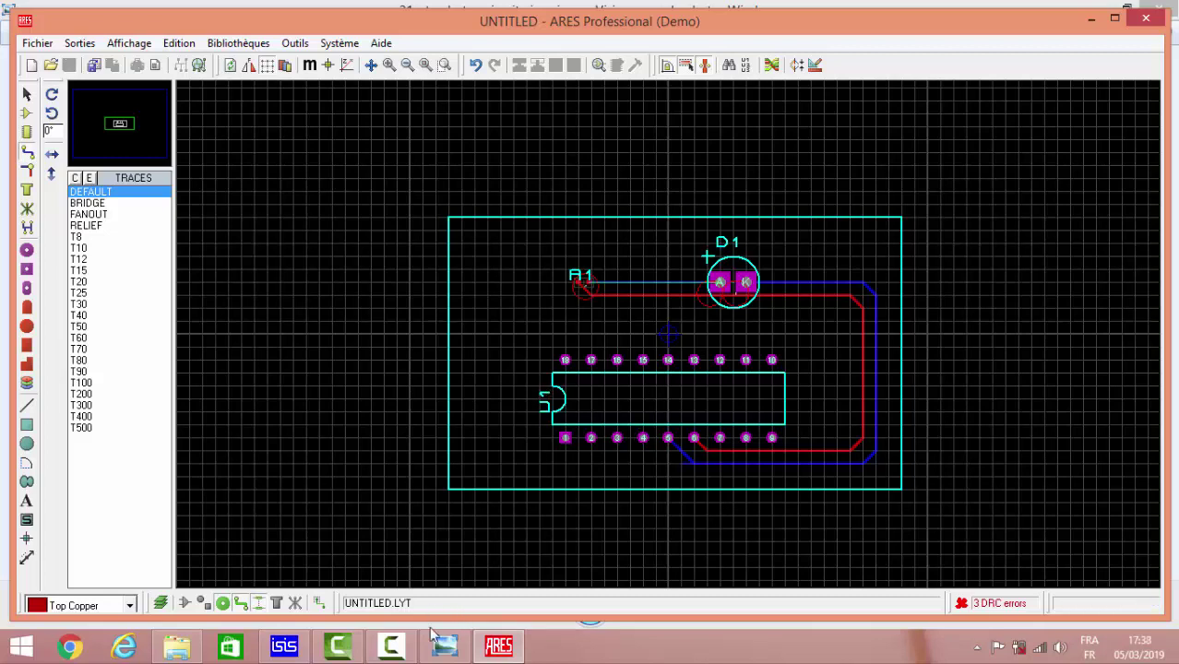
pyautogui.moveTo(444, 646)
pyautogui.click(443, 563)
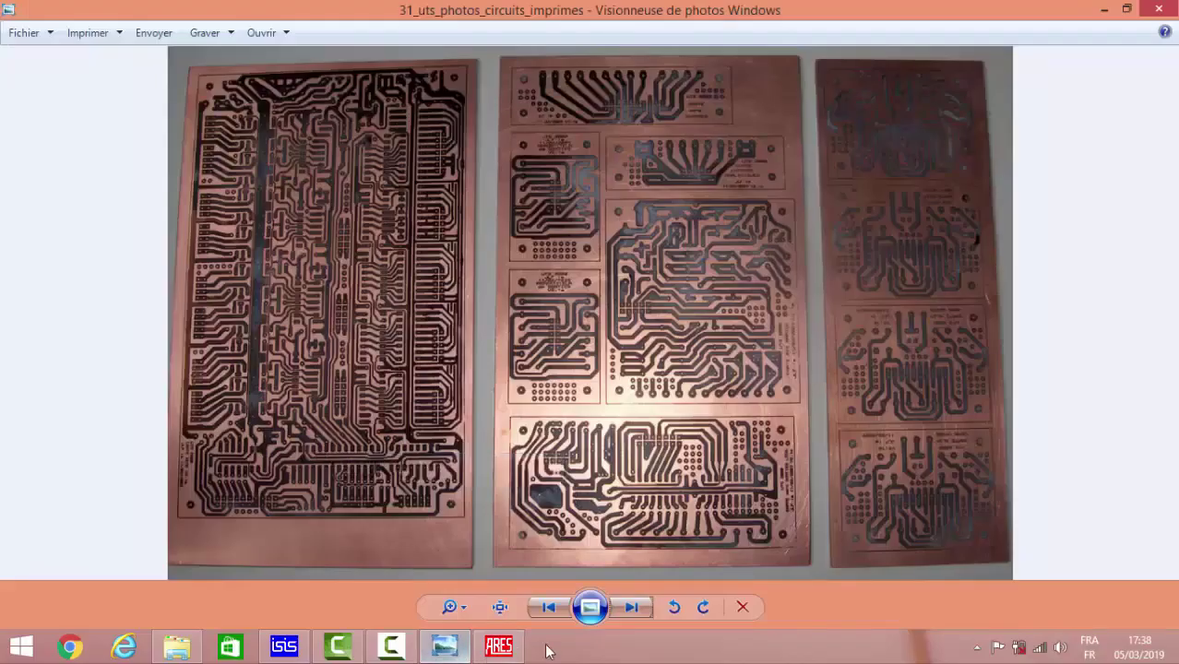
pyautogui.click(552, 606)
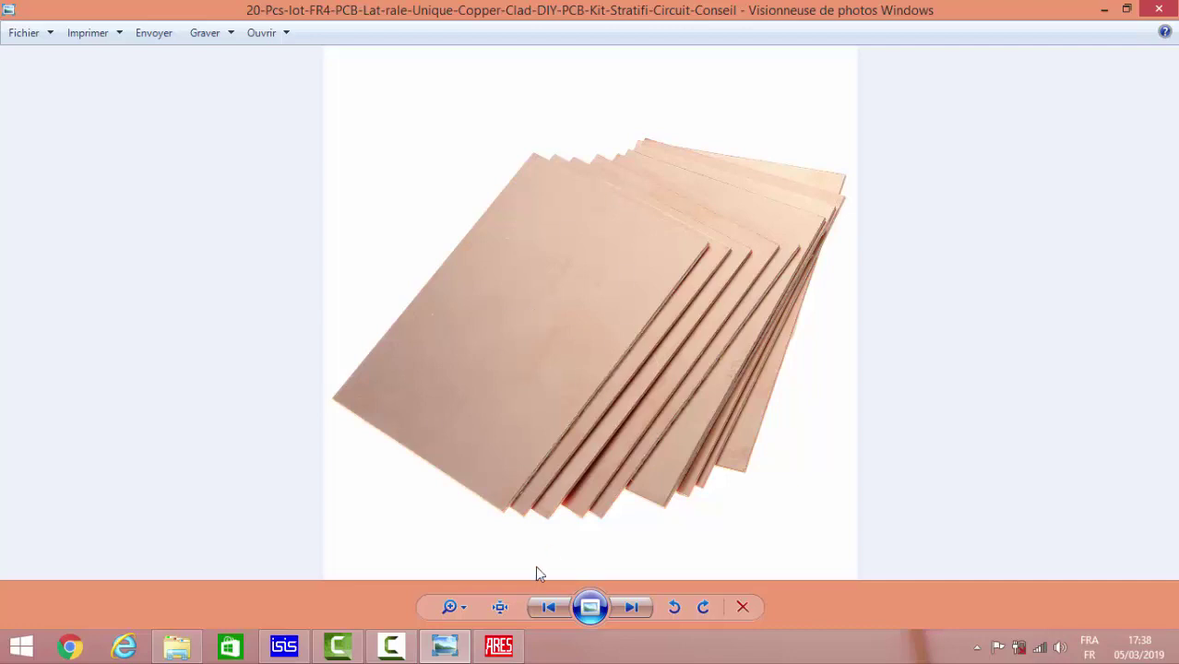
pyautogui.click(501, 647)
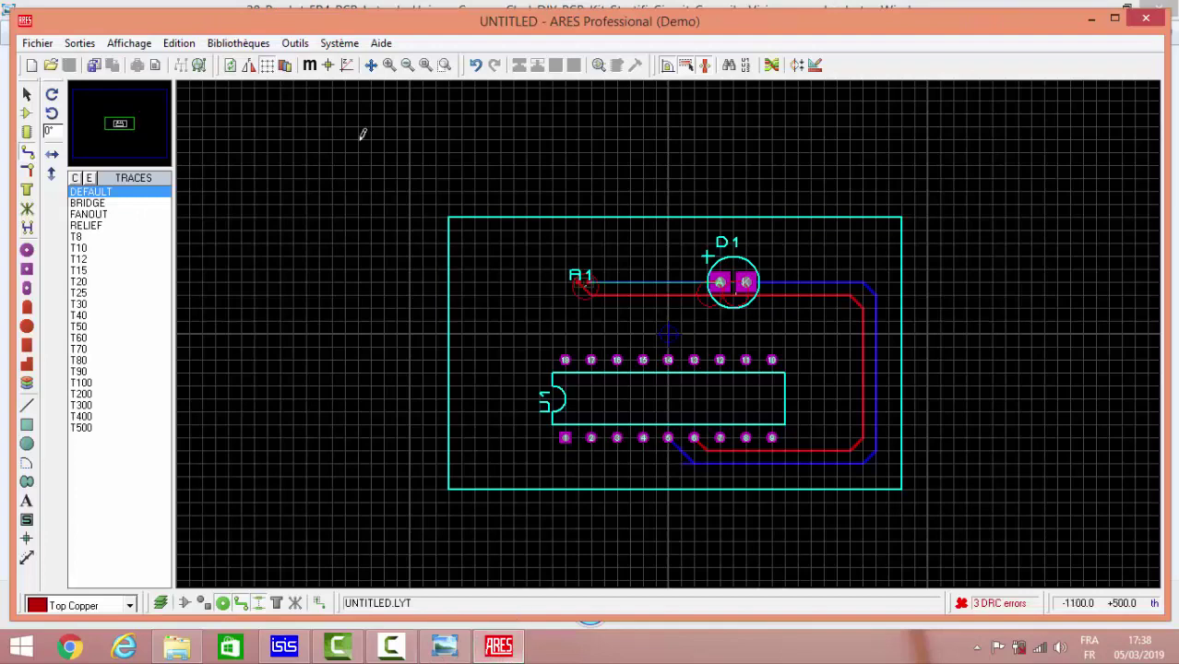
# Open the layer usage settings and close them without changes
pyautogui.click(341, 43)
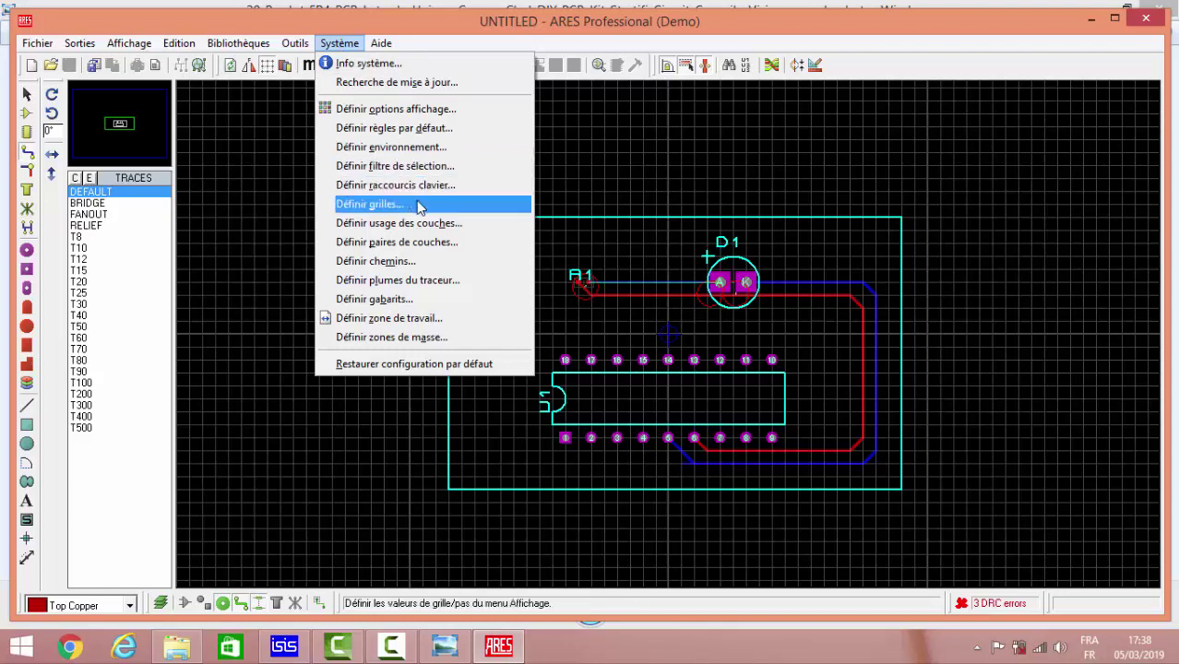
pyautogui.click(433, 224)
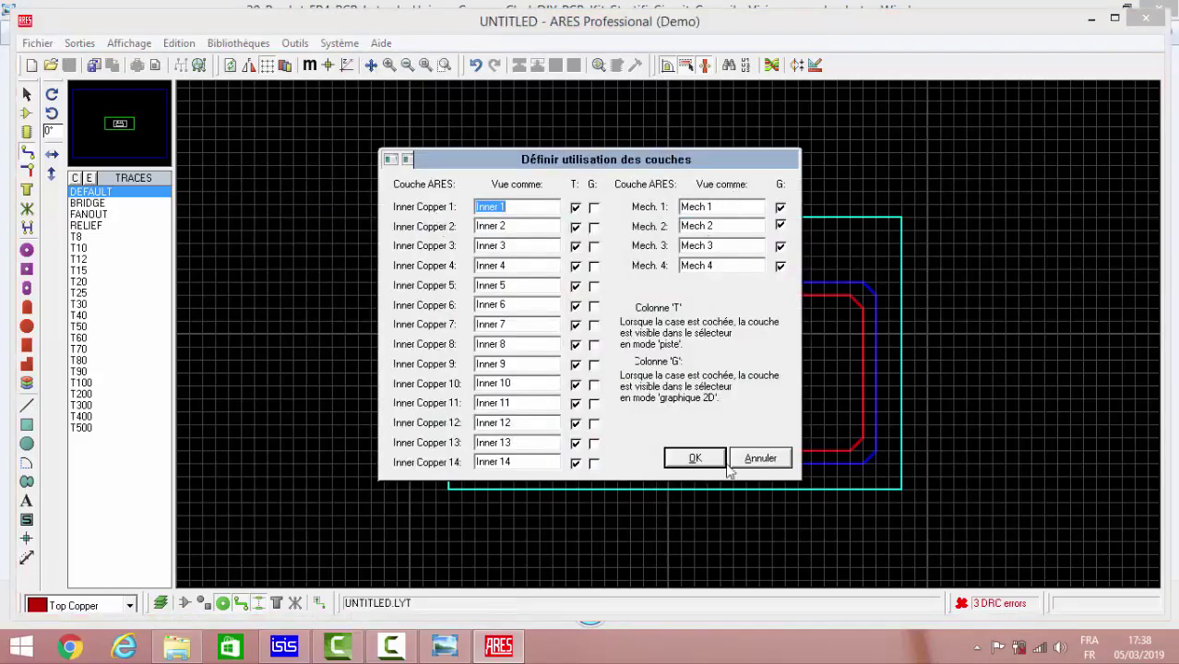
pyautogui.click(758, 458)
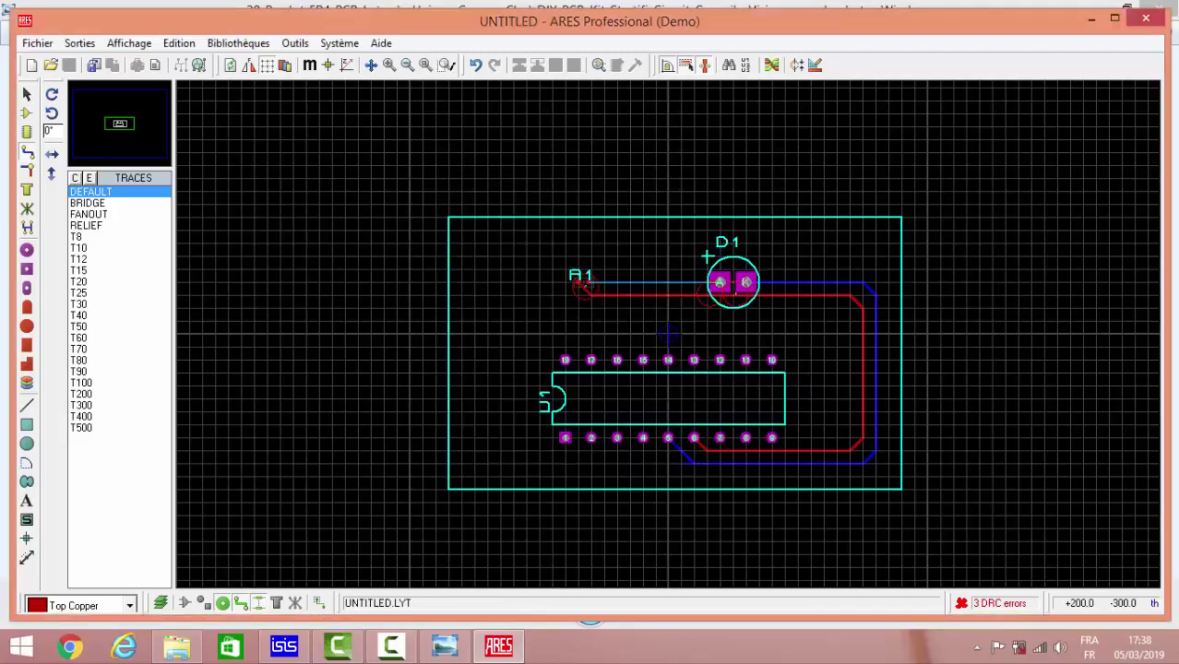
# Reopen layer usage and untick Inner Copper 1–14 as track layers
pyautogui.click(338, 43)
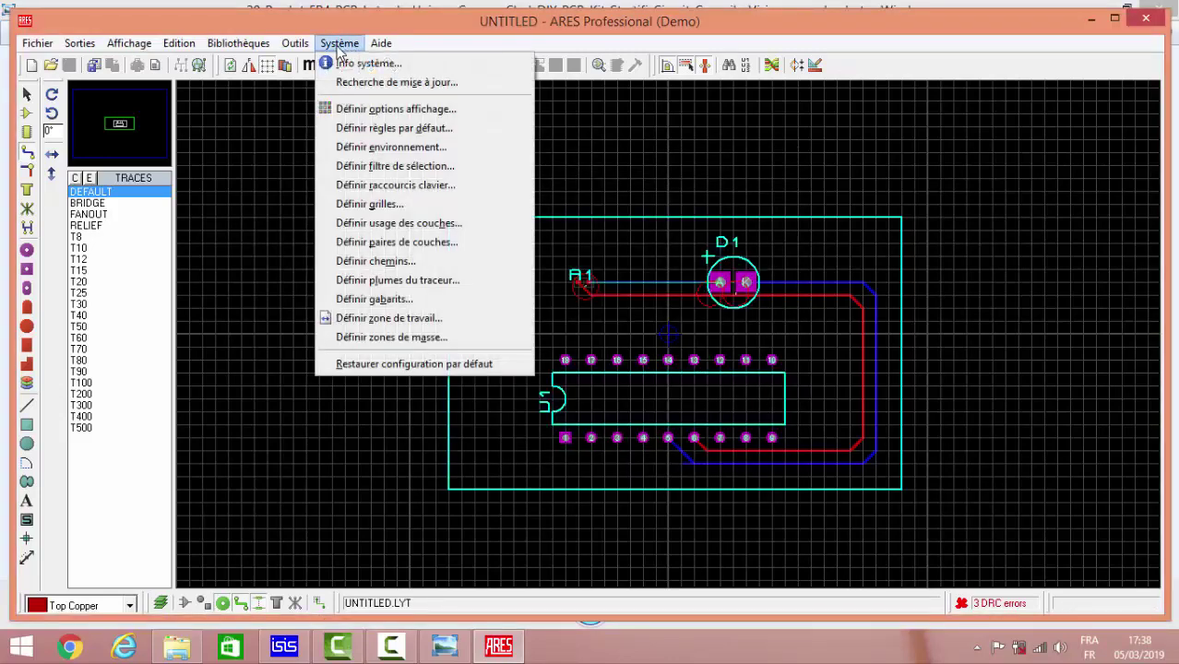
pyautogui.click(441, 228)
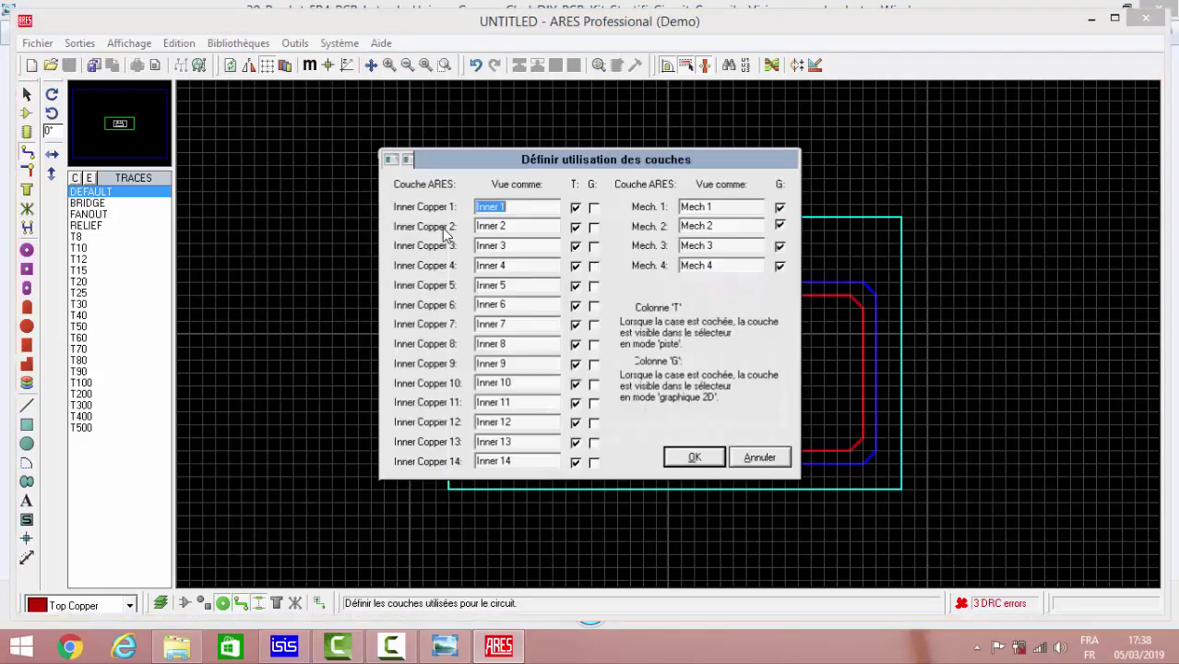
pyautogui.click(576, 209)
pyautogui.click(575, 227)
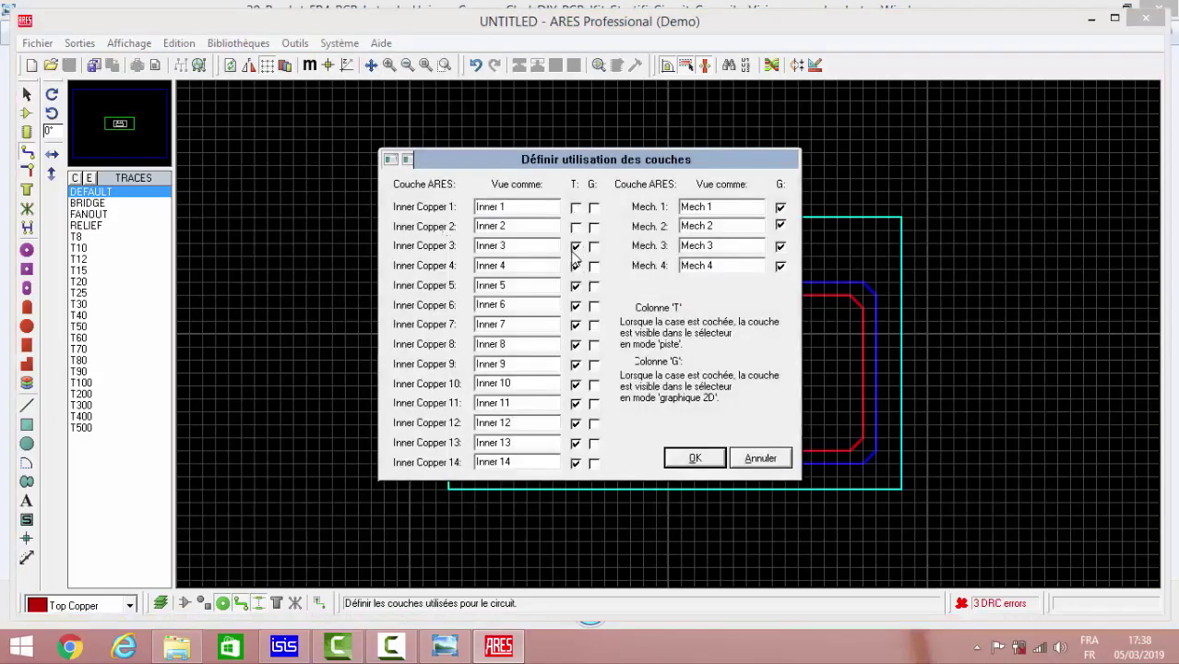
pyautogui.click(576, 247)
pyautogui.click(576, 265)
pyautogui.click(576, 286)
pyautogui.click(575, 305)
pyautogui.click(576, 325)
pyautogui.click(576, 344)
pyautogui.click(576, 364)
pyautogui.click(576, 384)
pyautogui.click(575, 404)
pyautogui.click(575, 423)
pyautogui.click(576, 444)
pyautogui.click(576, 463)
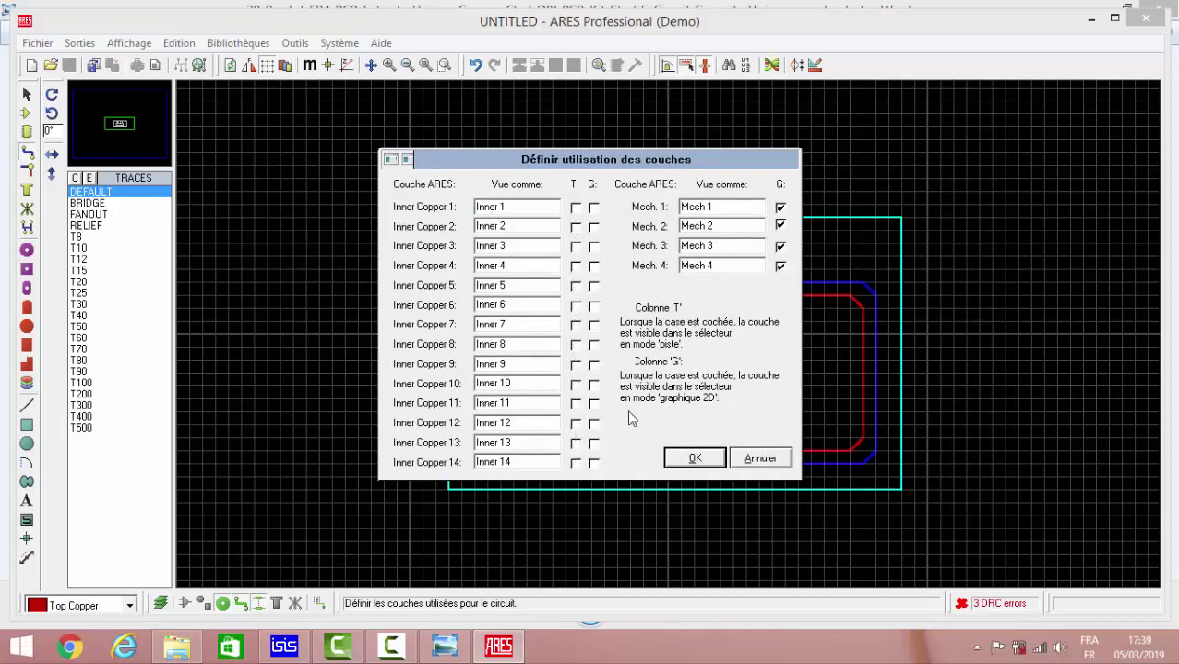
# Untick Mech 1–4 as 2D graphics layers and apply the layer usage changes
pyautogui.click(781, 207)
pyautogui.click(780, 226)
pyautogui.click(781, 246)
pyautogui.click(781, 265)
pyautogui.click(715, 465)
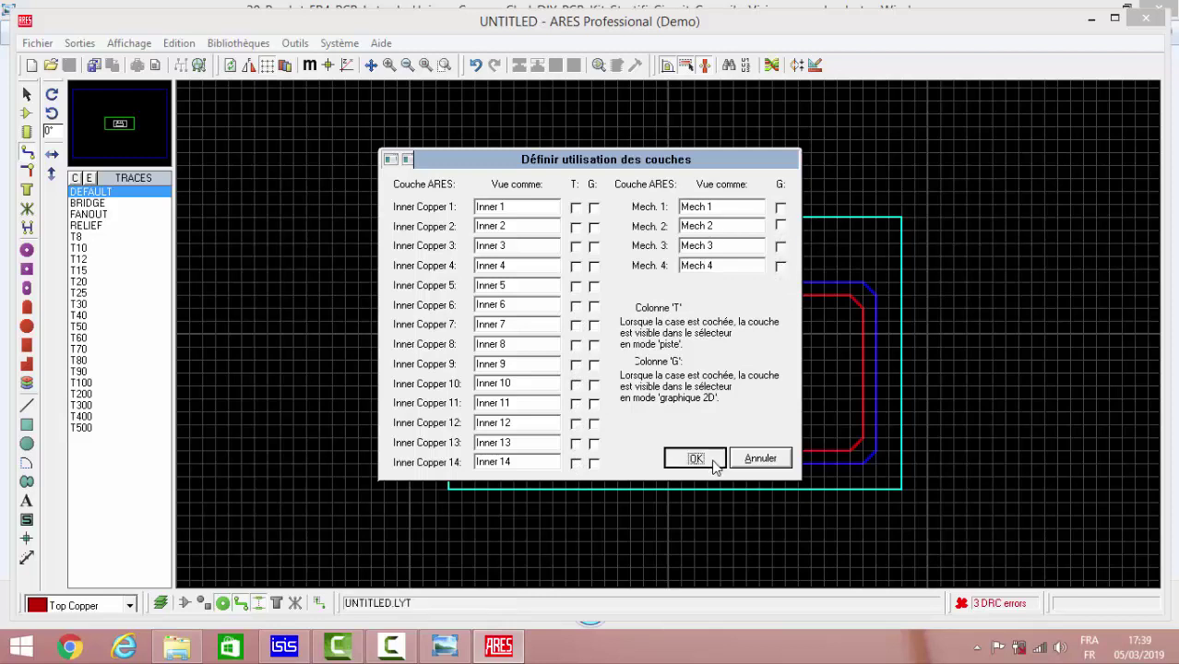
# Pair the Bottom layer and Inner 1–6 with Bottom Copper in the layer pairs settings
pyautogui.click(339, 46)
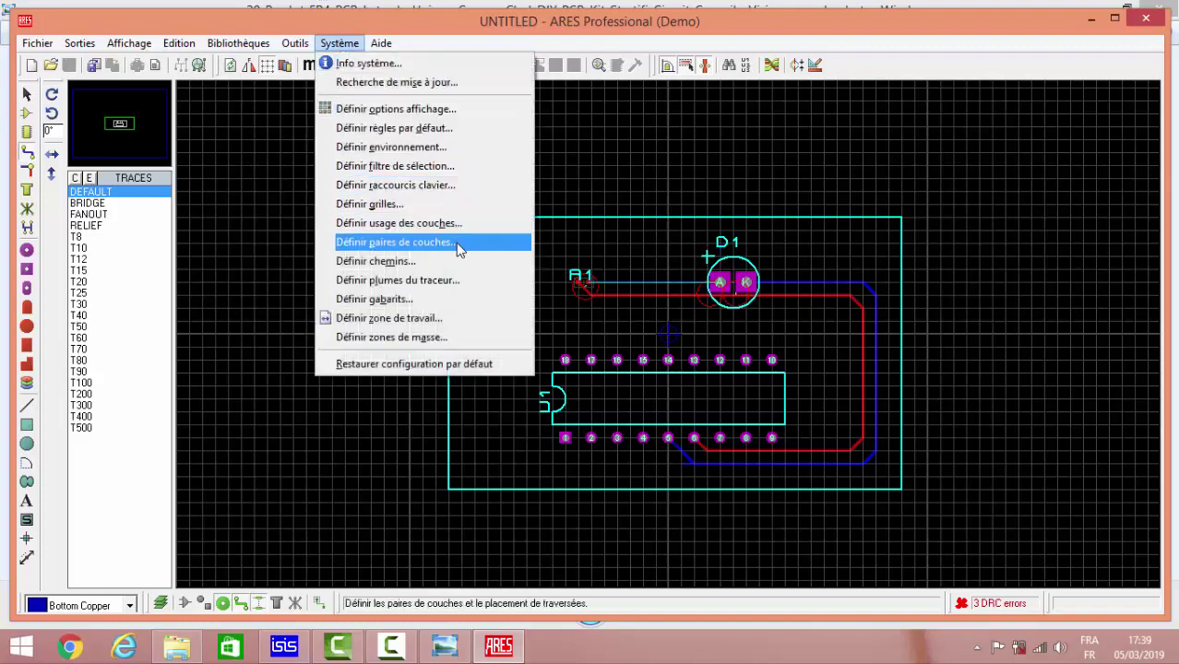
pyautogui.click(432, 250)
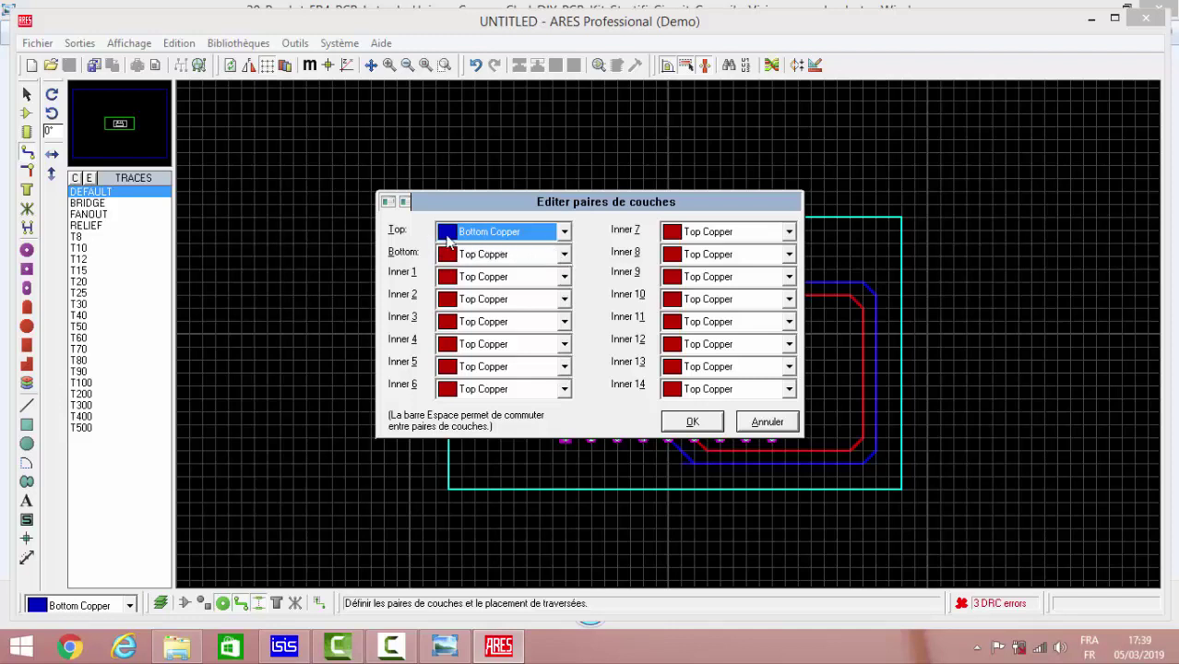
pyautogui.click(556, 259)
pyautogui.click(557, 287)
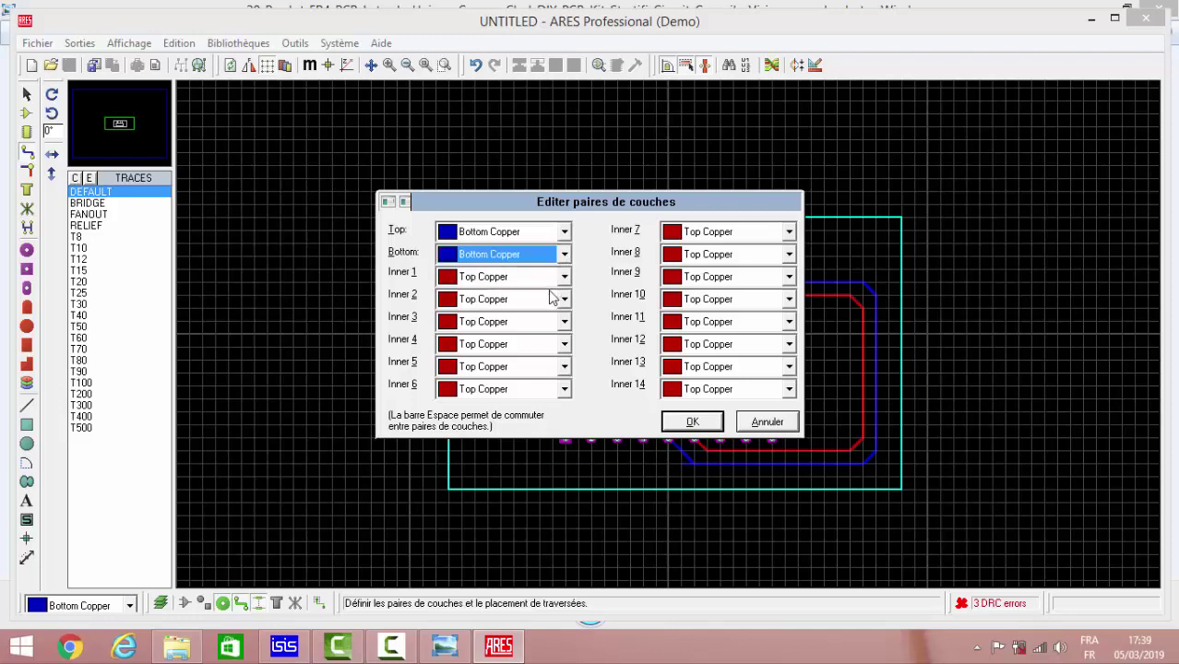
pyautogui.click(561, 277)
pyautogui.click(551, 308)
pyautogui.click(559, 299)
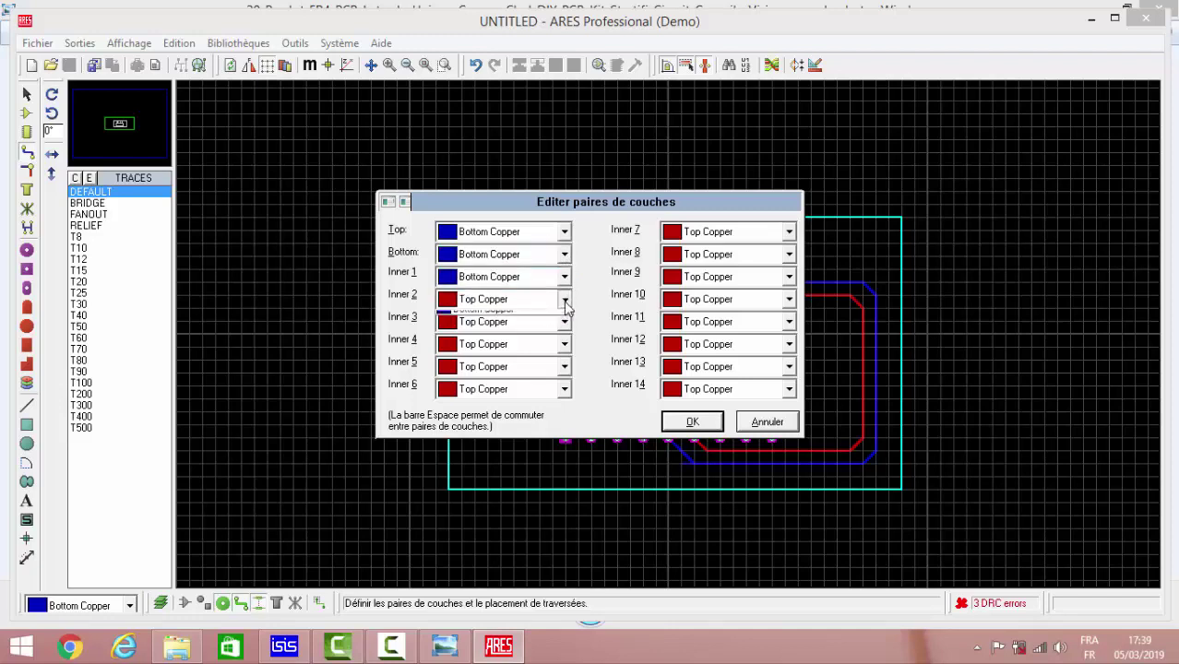
pyautogui.click(558, 331)
pyautogui.click(562, 321)
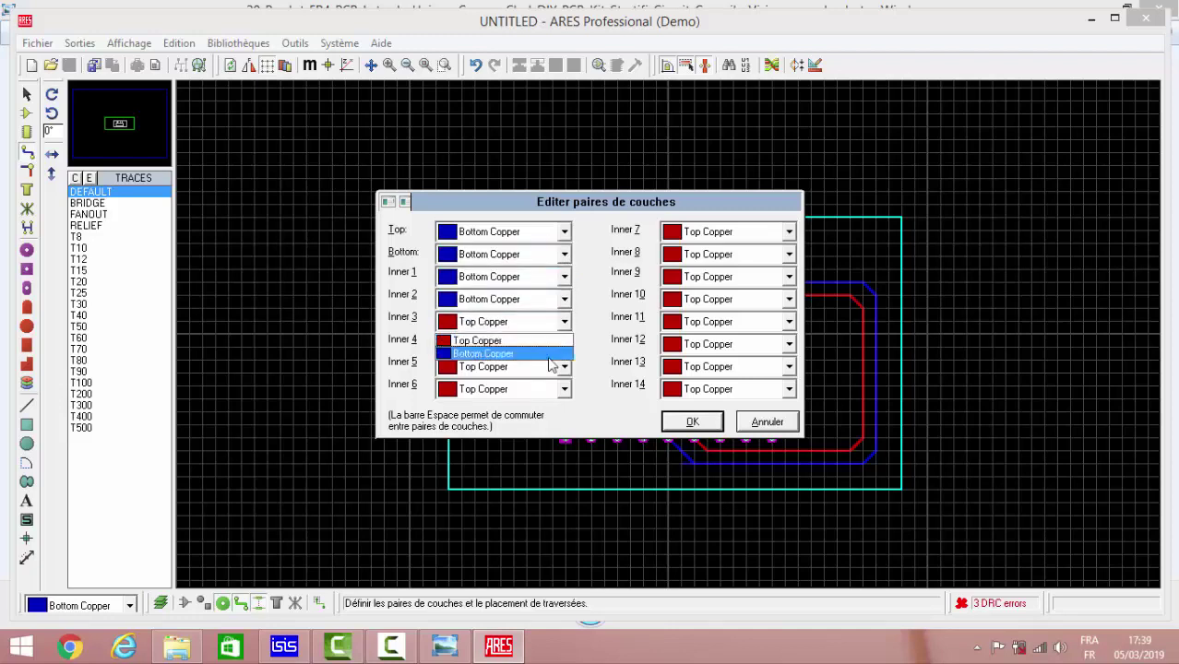
pyautogui.click(553, 354)
pyautogui.click(562, 344)
pyautogui.click(557, 376)
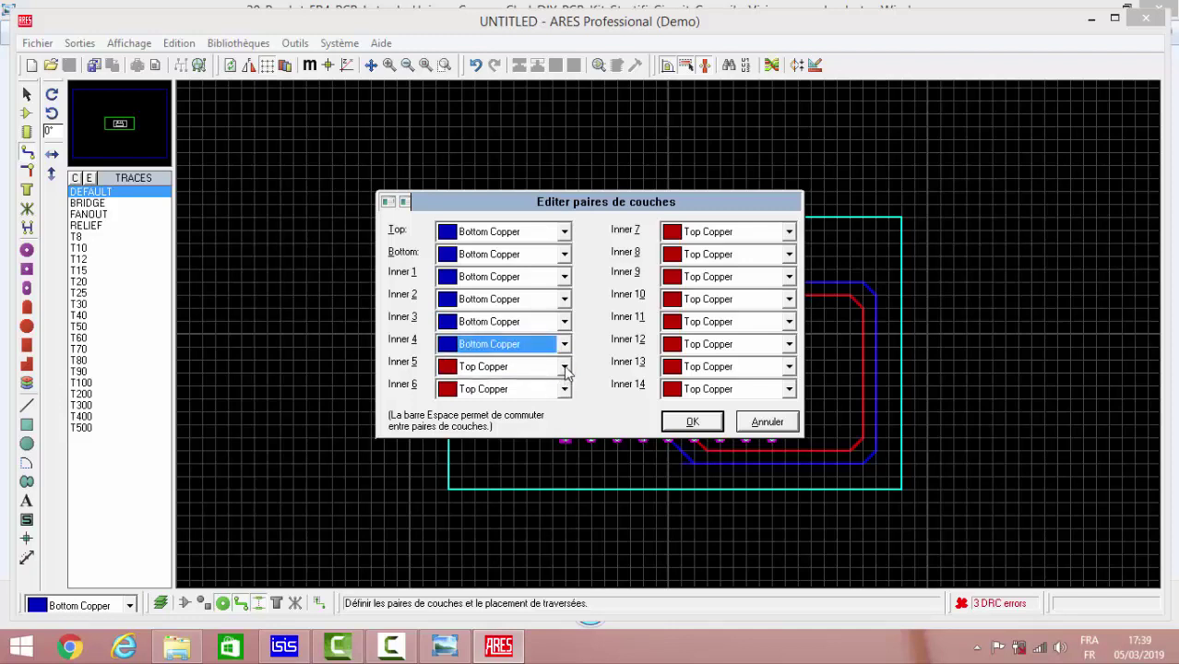
pyautogui.click(564, 366)
pyautogui.click(558, 399)
pyautogui.click(563, 389)
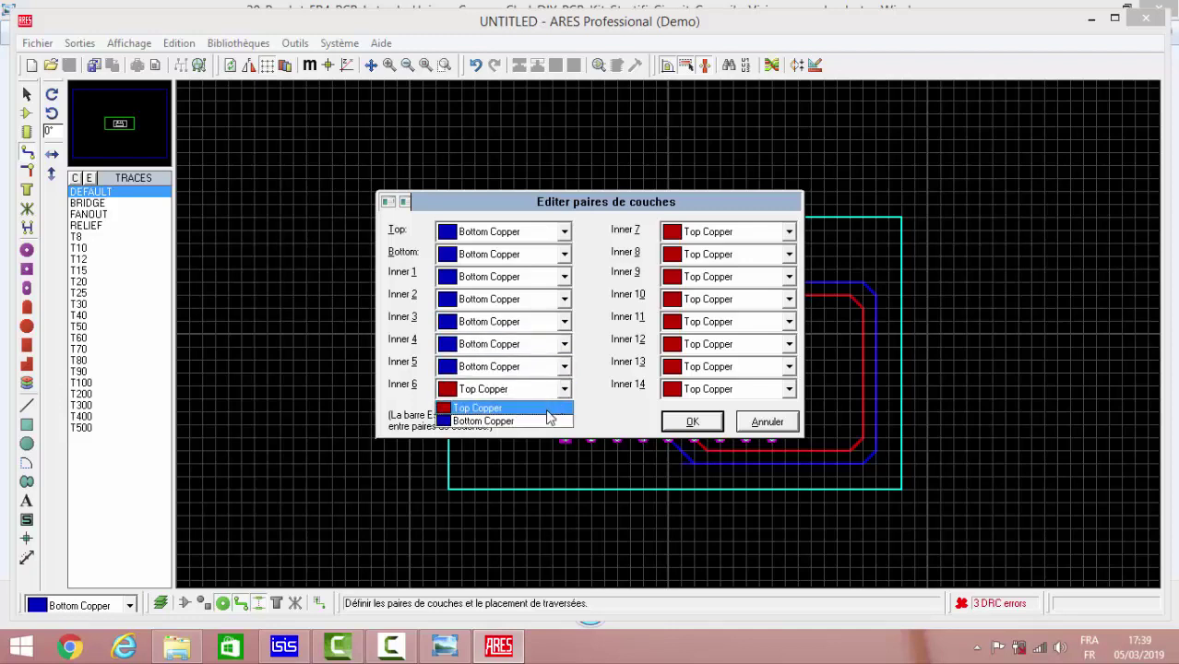
pyautogui.click(553, 420)
# Pair Inner 7–14 with Bottom Copper and confirm the layer pairs
pyautogui.click(790, 232)
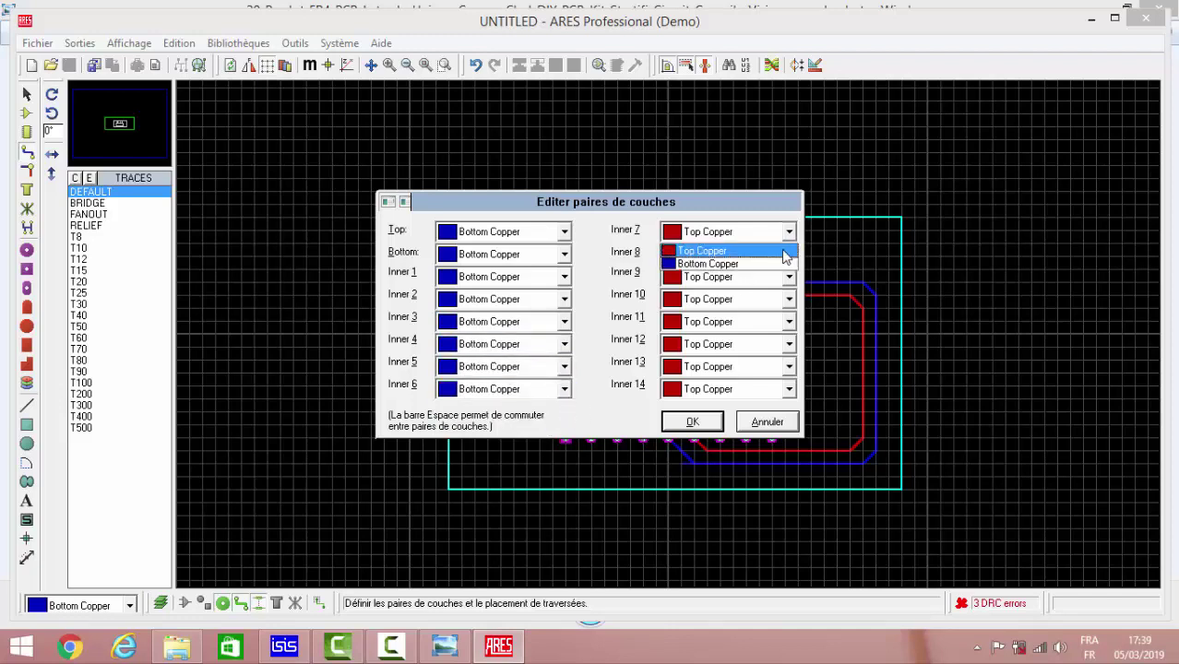
pyautogui.click(779, 263)
pyautogui.click(789, 254)
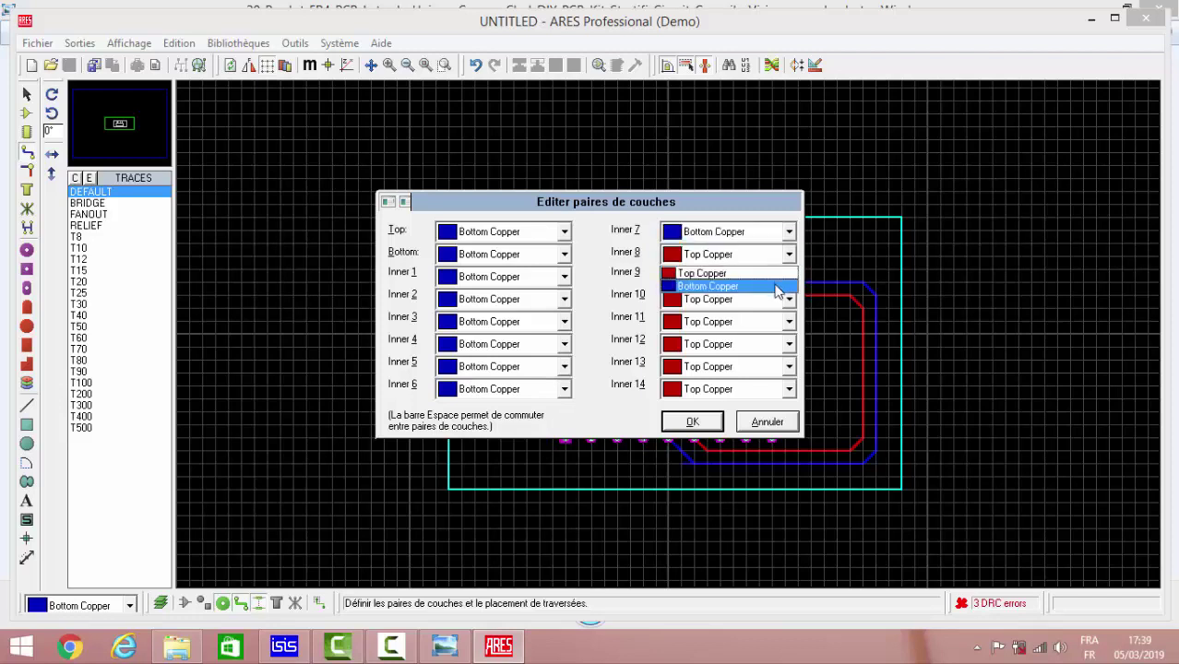
pyautogui.click(778, 286)
pyautogui.click(788, 277)
pyautogui.click(773, 319)
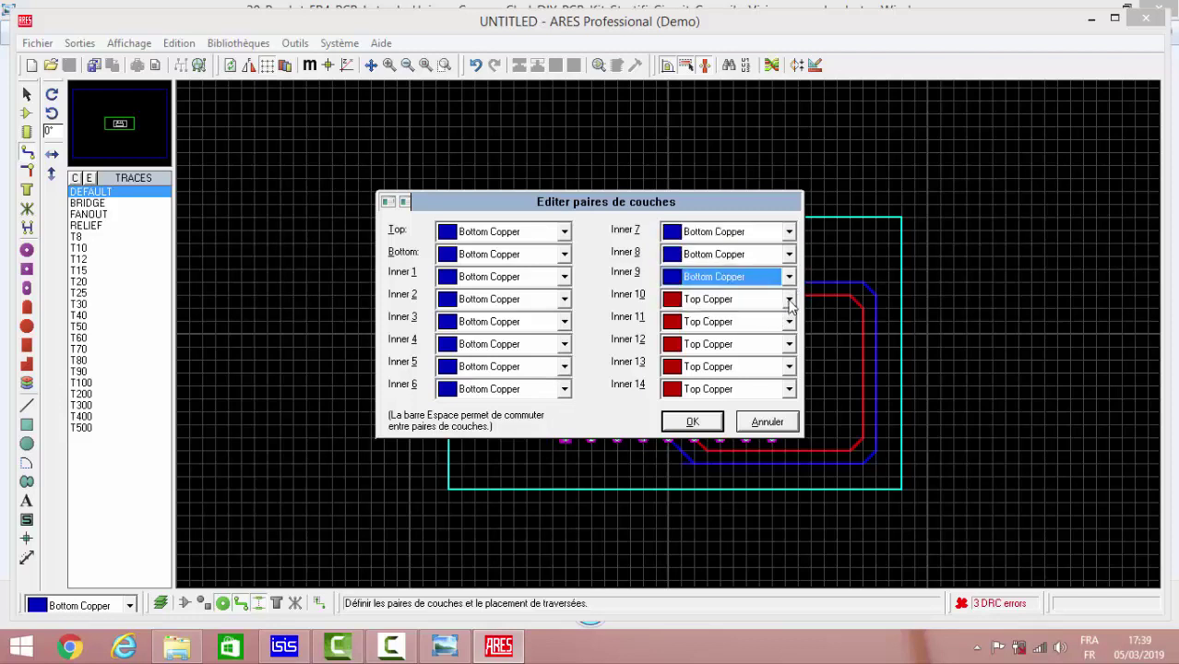
pyautogui.click(788, 299)
pyautogui.click(771, 330)
pyautogui.click(789, 323)
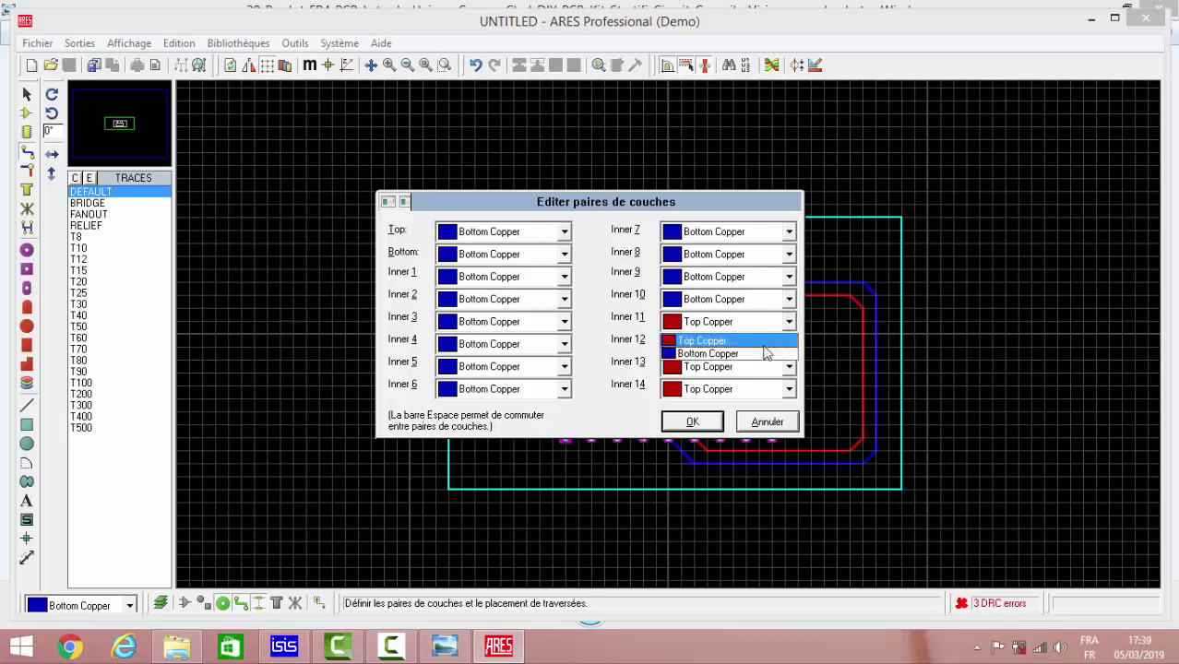
pyautogui.click(770, 353)
pyautogui.click(788, 344)
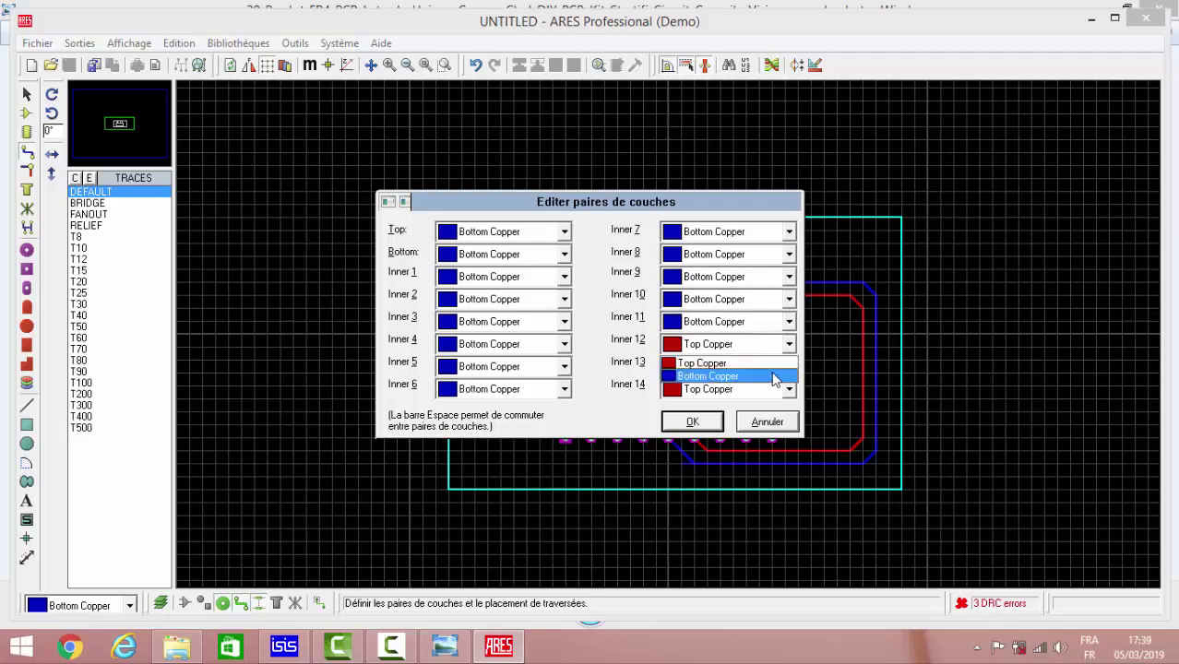
pyautogui.click(765, 376)
pyautogui.click(788, 366)
pyautogui.click(779, 398)
pyautogui.click(785, 391)
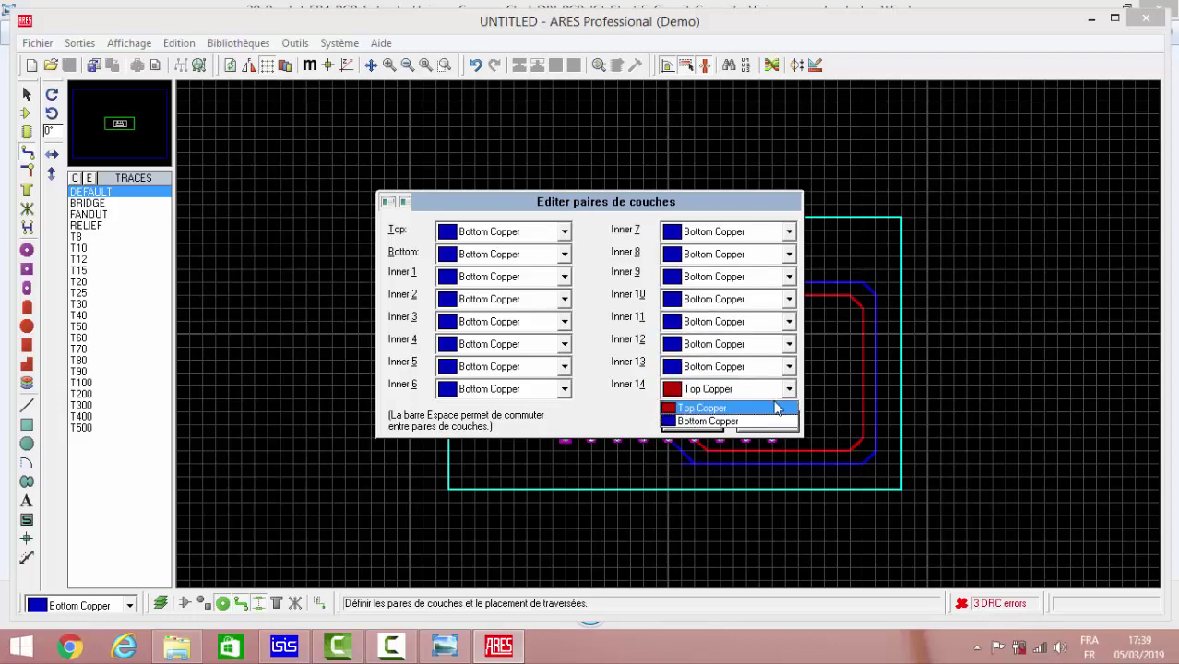
pyautogui.click(767, 420)
pyautogui.click(693, 423)
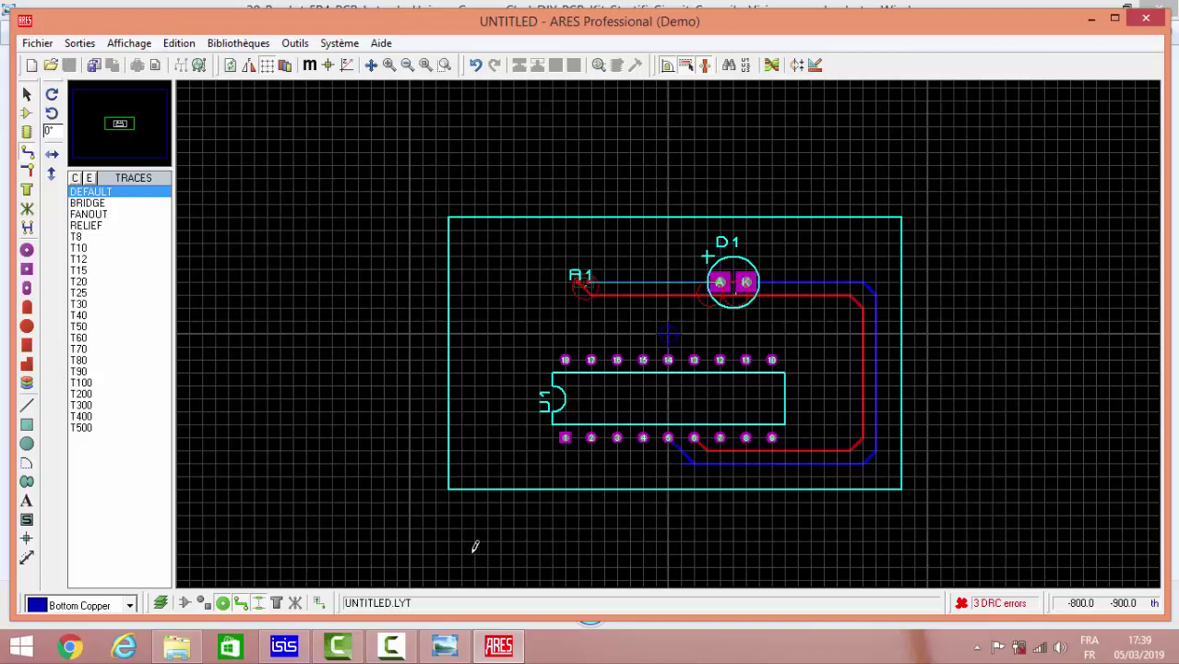
pyautogui.click(391, 646)
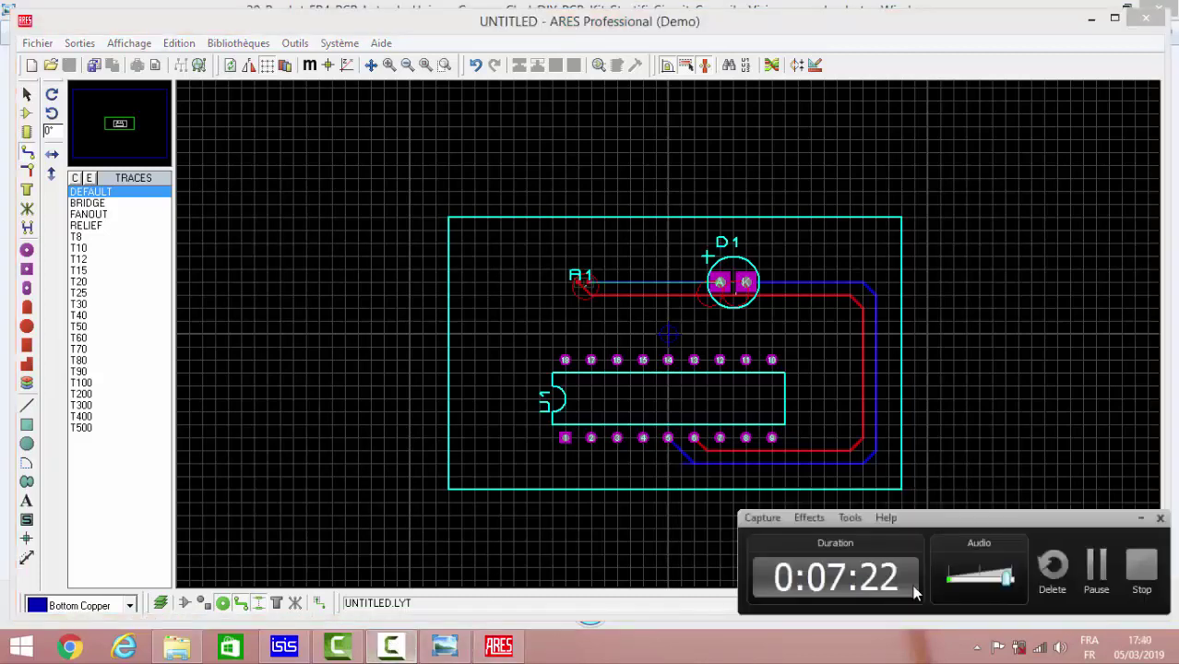
pyautogui.click(1096, 567)
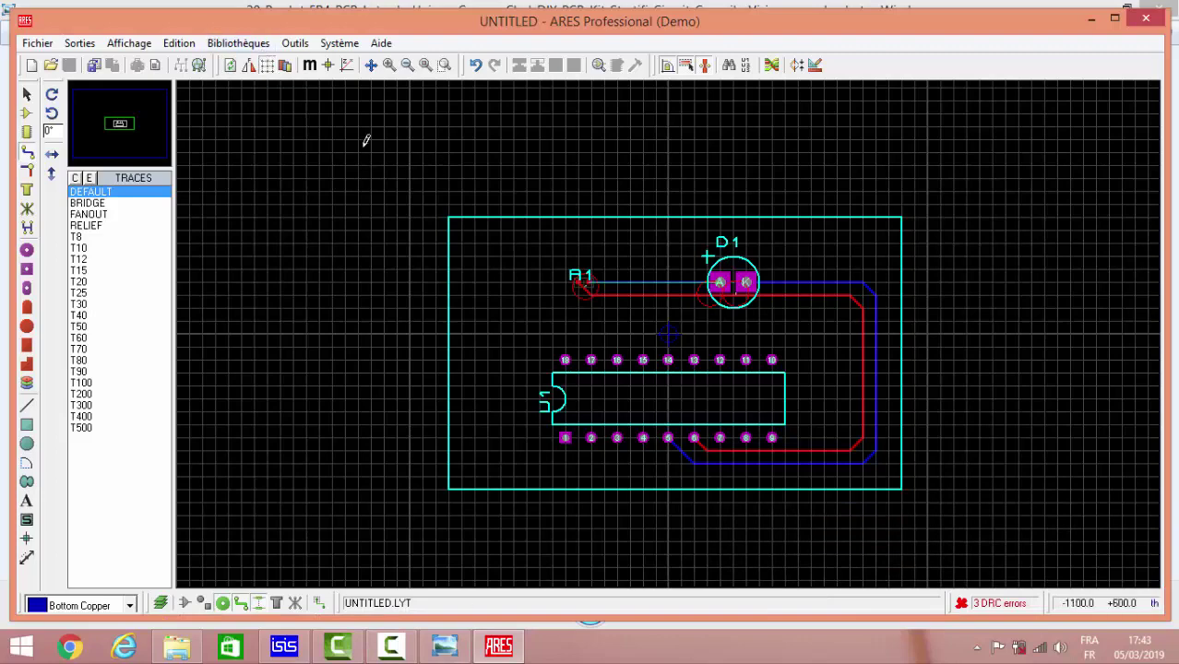
# In the design rules manager, set the POWER net class's first horizontal pair to Bottom Copper
pyautogui.click(295, 43)
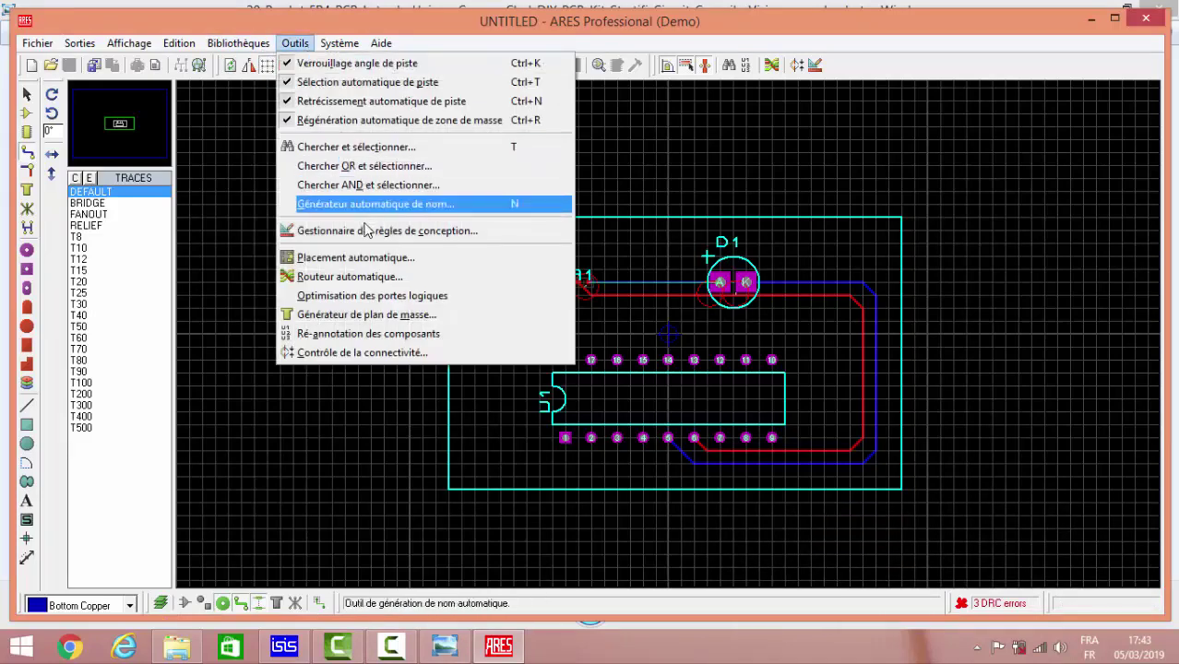
pyautogui.click(367, 236)
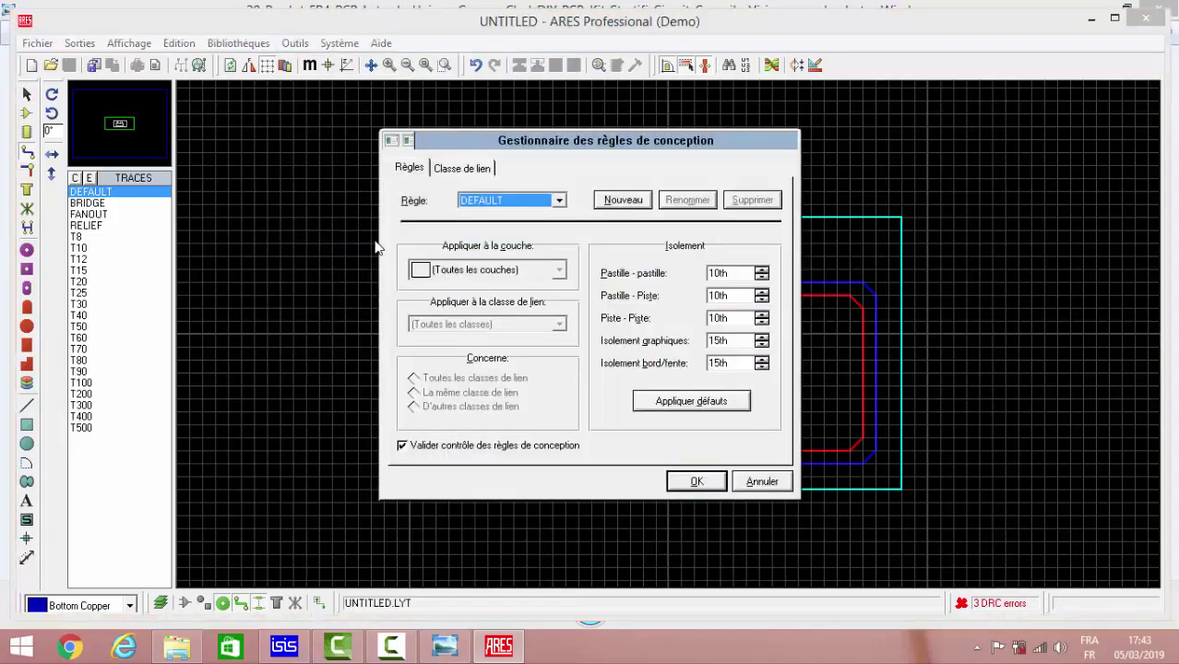
pyautogui.click(471, 170)
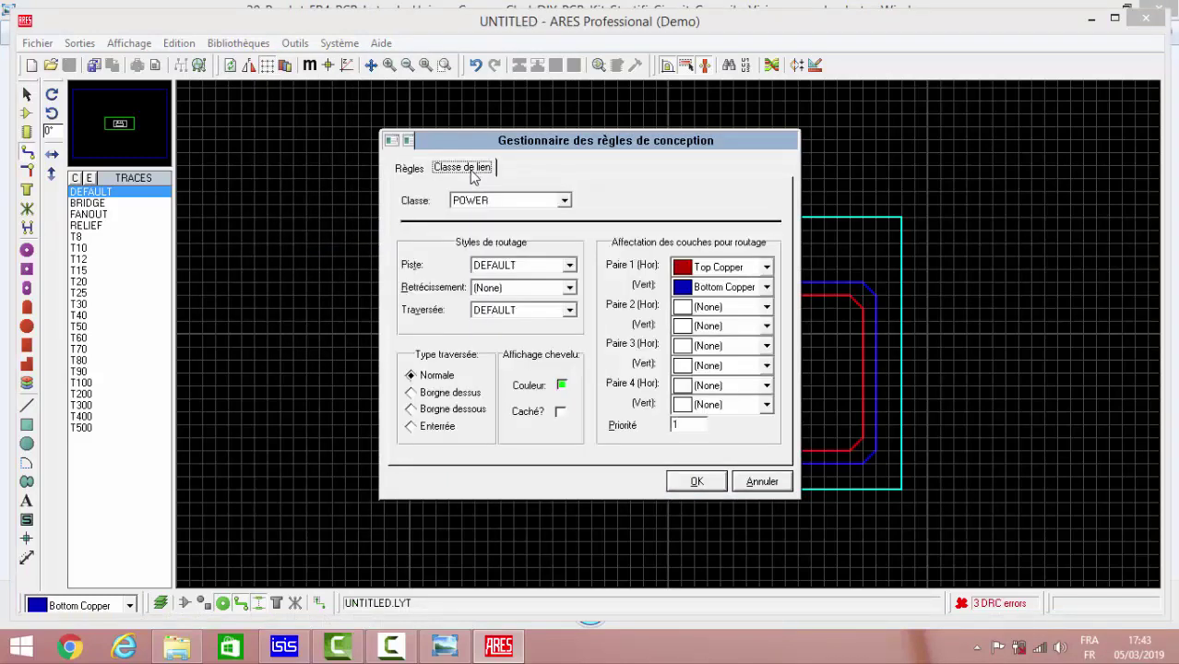
pyautogui.click(564, 201)
pyautogui.click(550, 215)
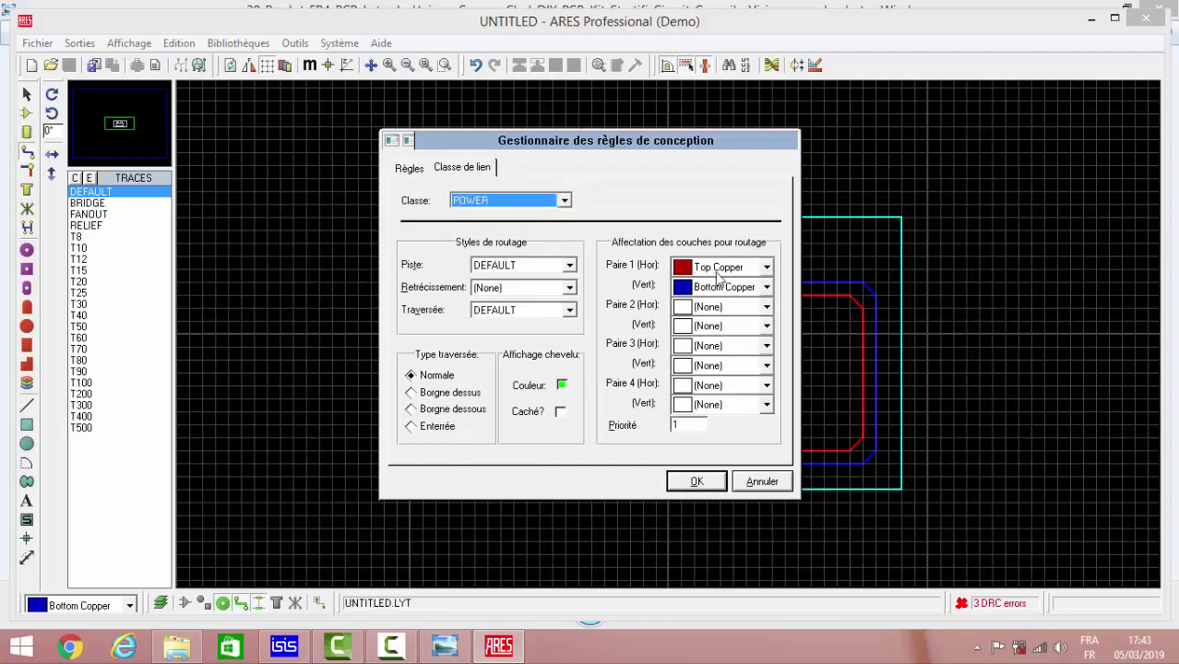
pyautogui.click(766, 268)
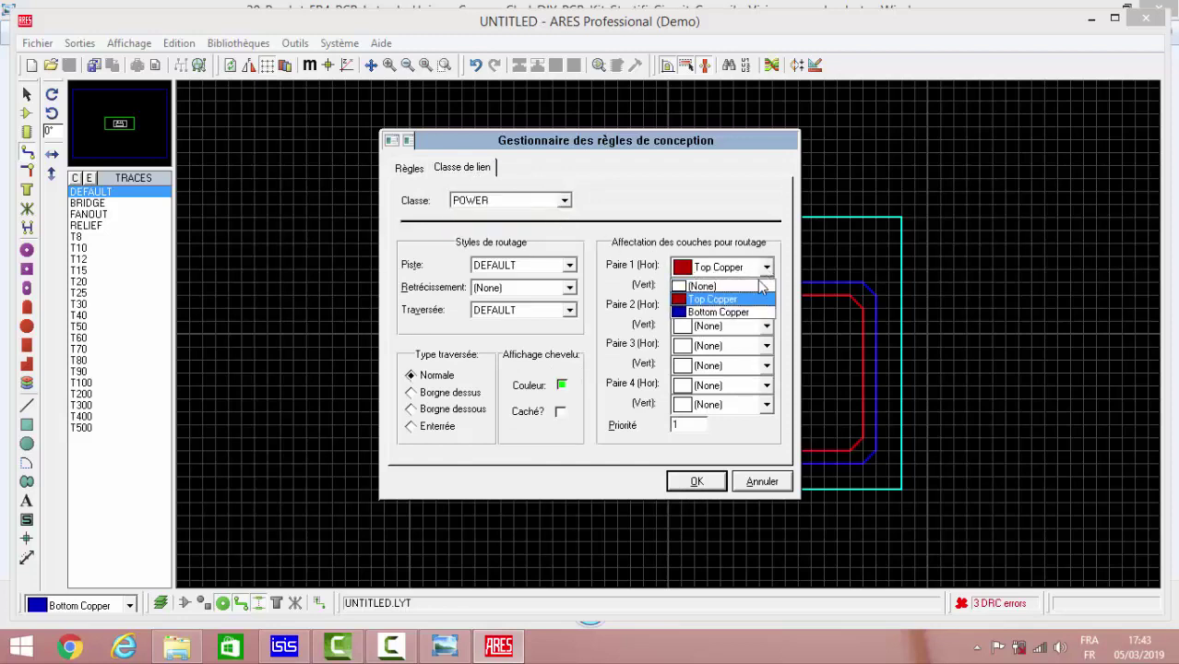
pyautogui.click(748, 314)
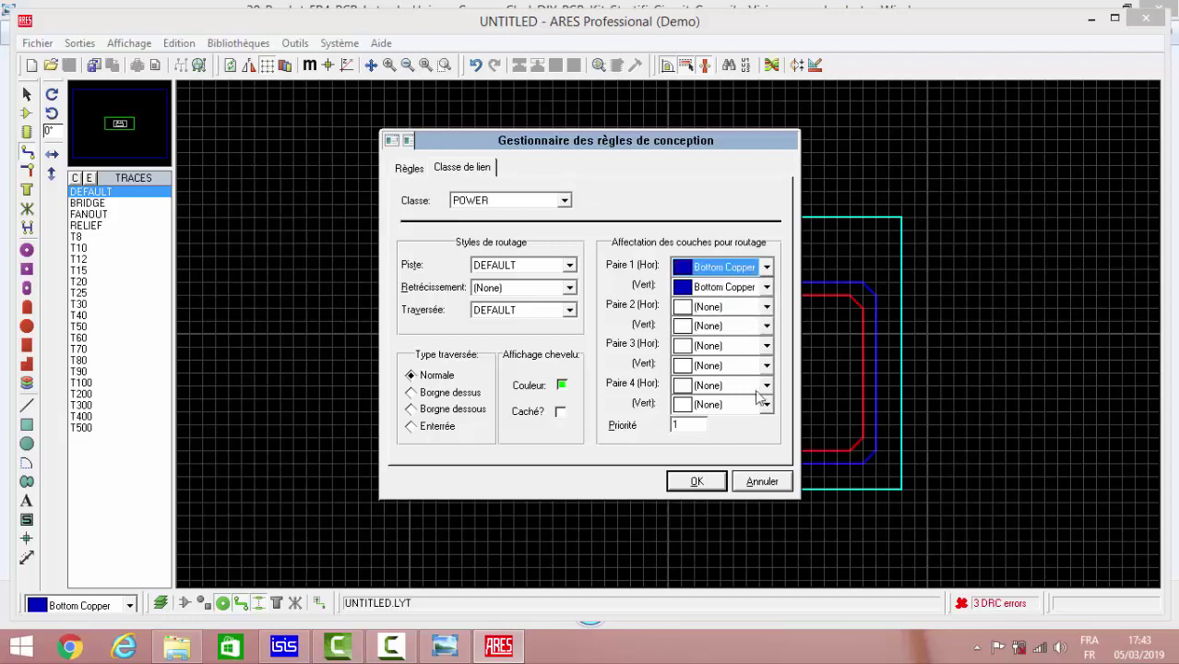
pyautogui.click(694, 482)
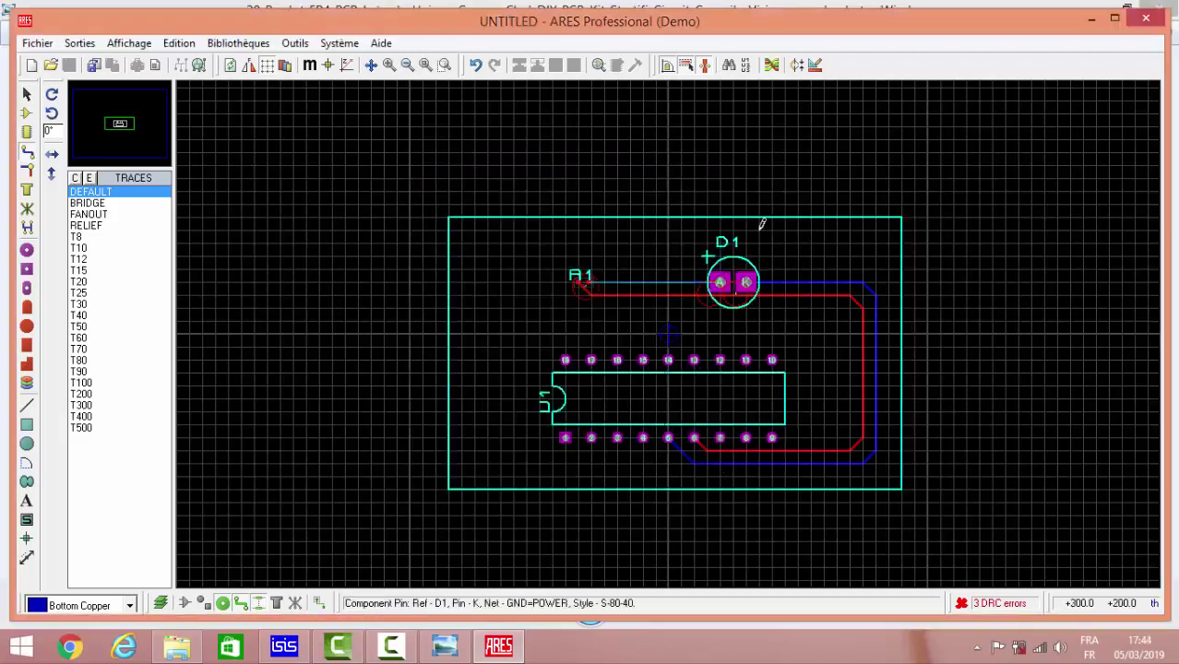
# Autoroute the board's connections, reaching 67% completion with 0 conflicts
pyautogui.click(772, 72)
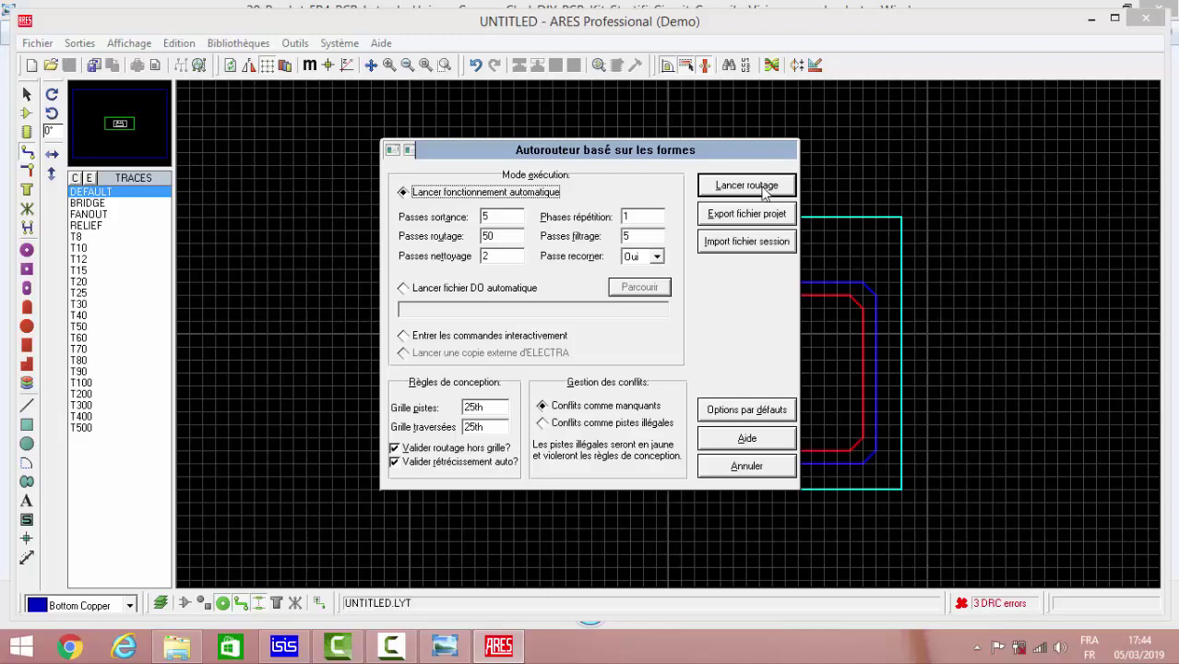
pyautogui.click(756, 188)
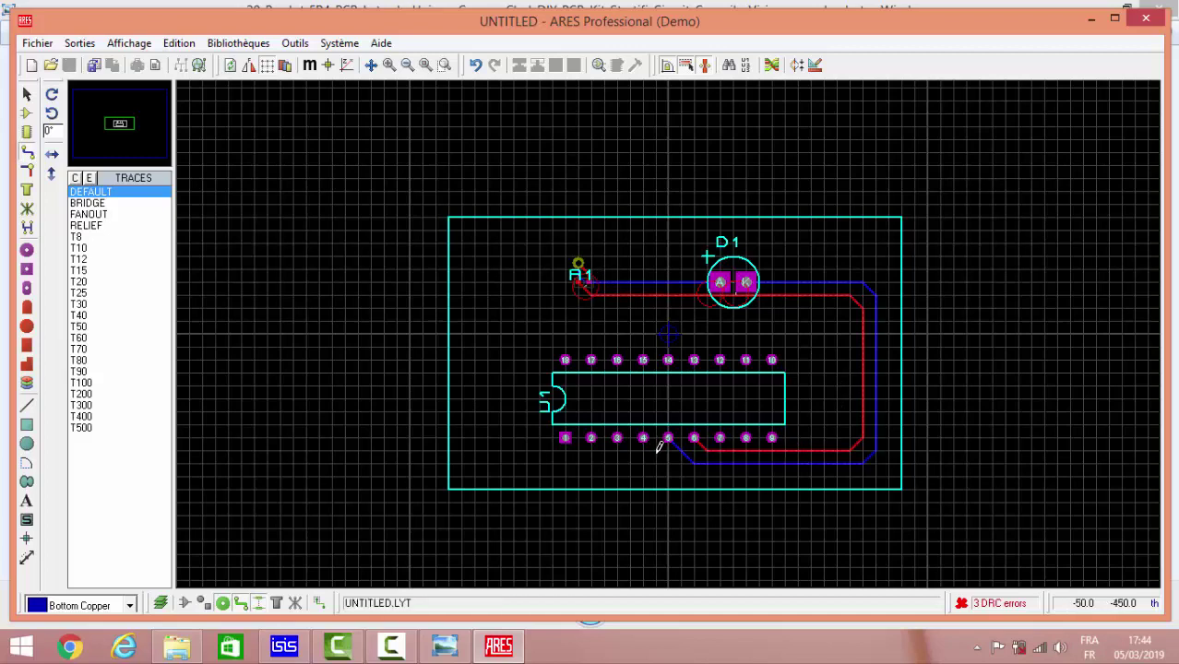
# Change the blue GND track from D1 to U1 to T40, then settle on the T30 style
pyautogui.rightClick(711, 458)
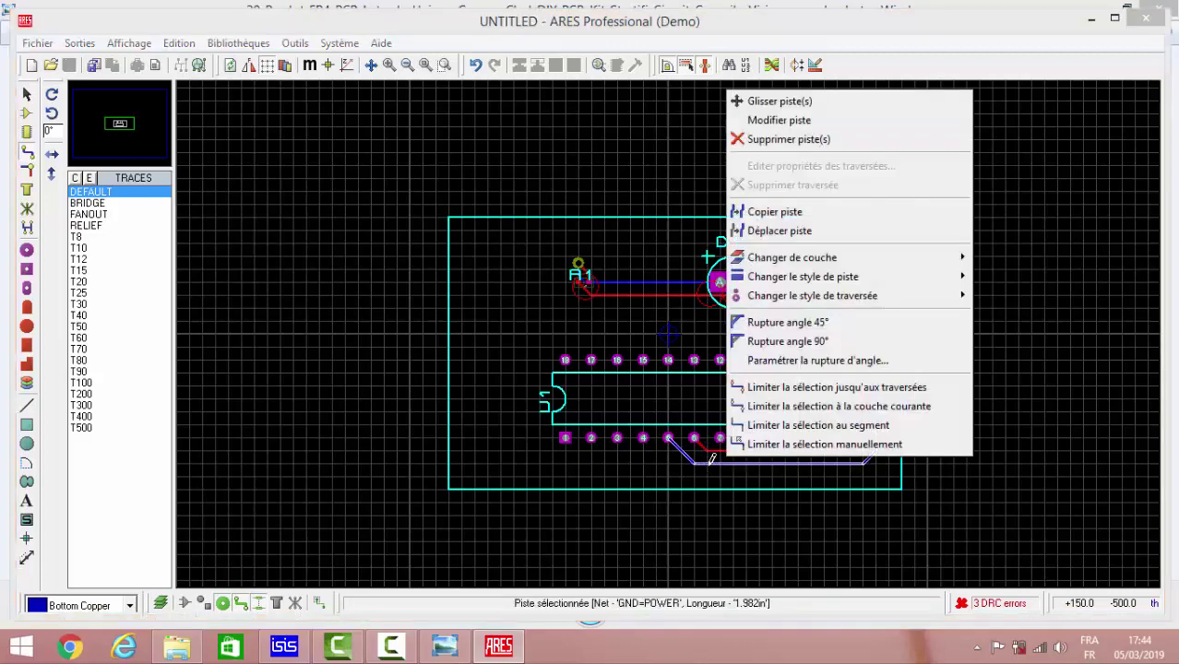
pyautogui.click(707, 458)
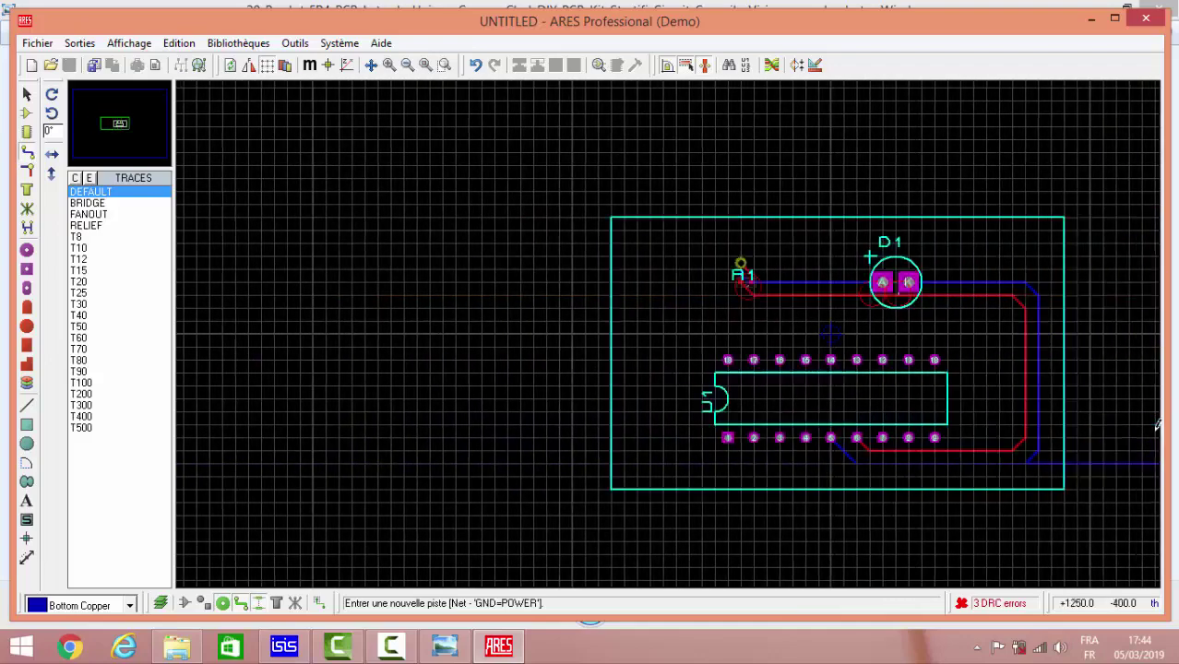
pyautogui.rightClick(946, 456)
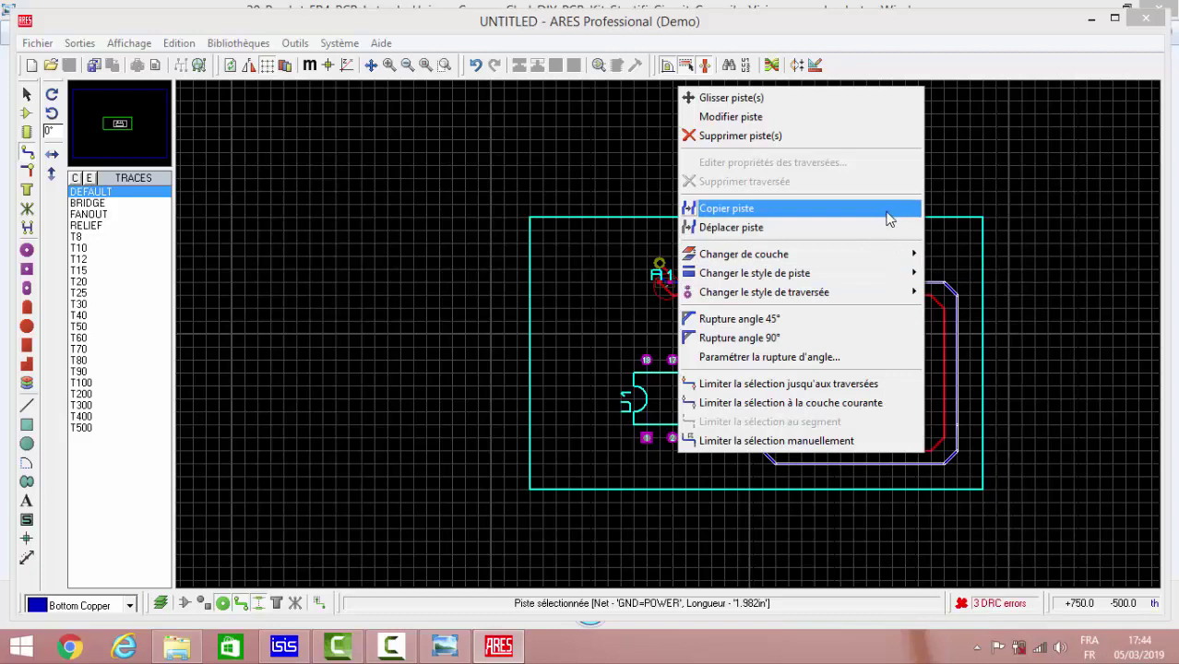
pyautogui.moveTo(754, 273)
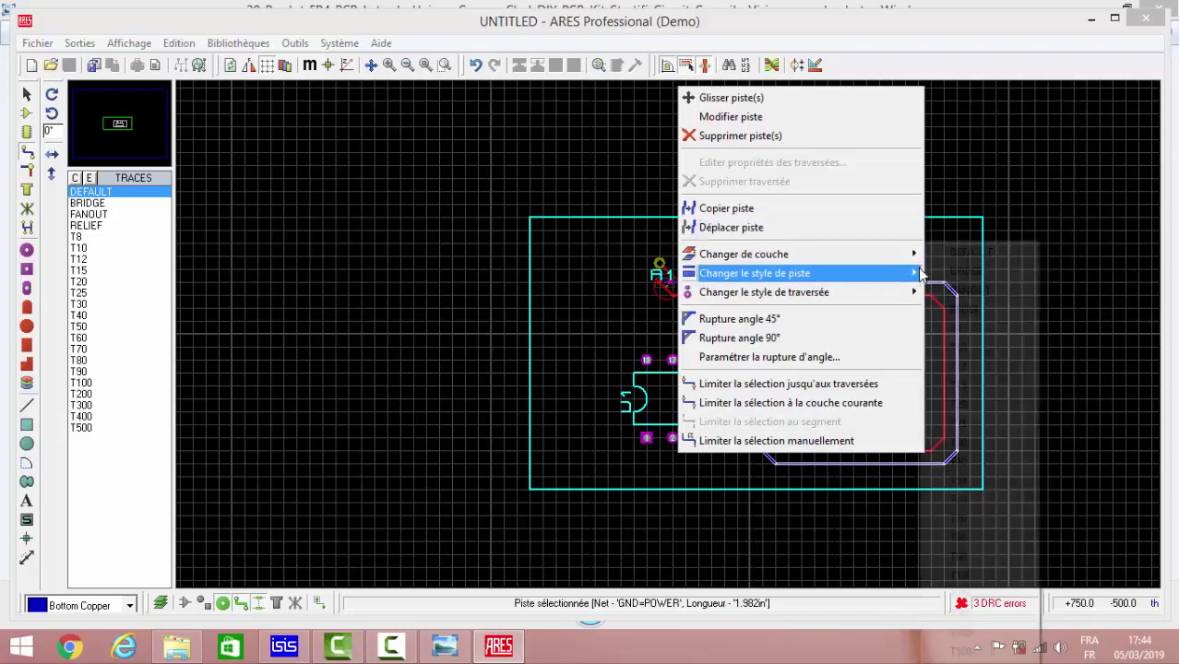
pyautogui.click(983, 469)
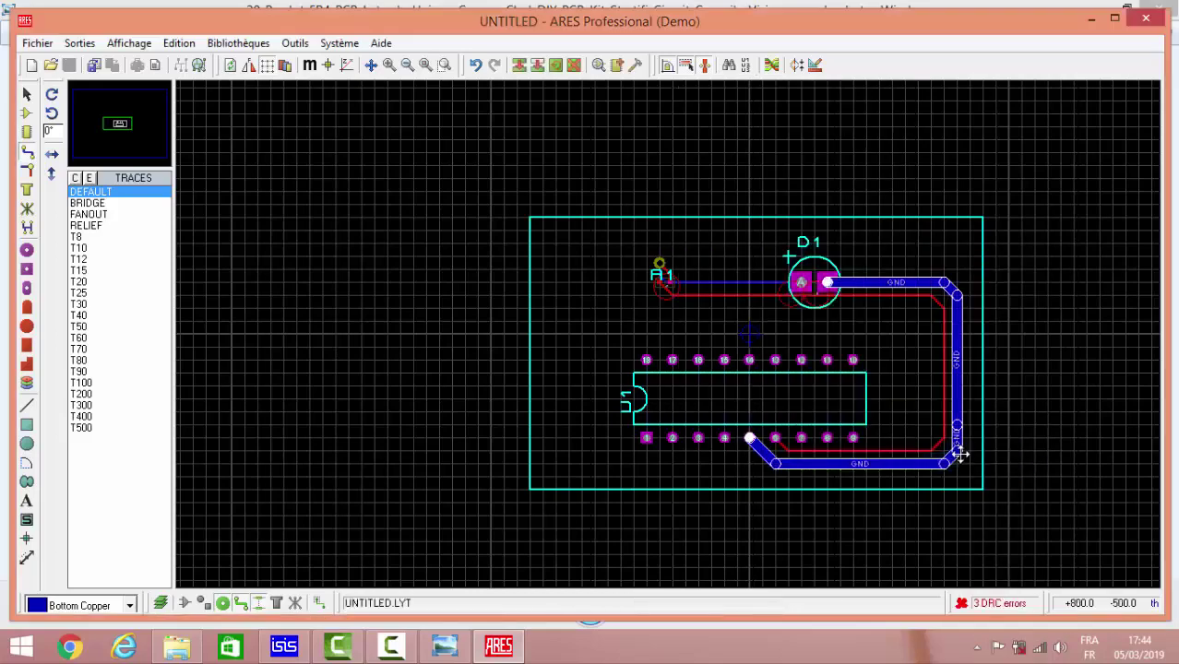
pyautogui.rightClick(930, 461)
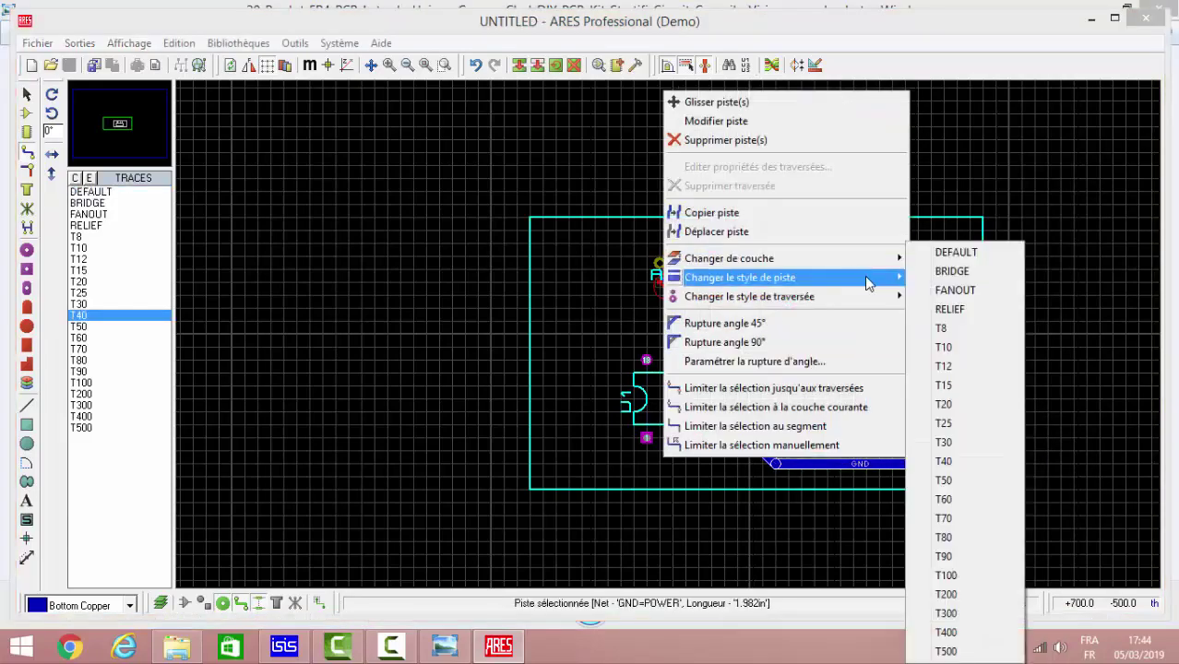
pyautogui.moveTo(740, 277)
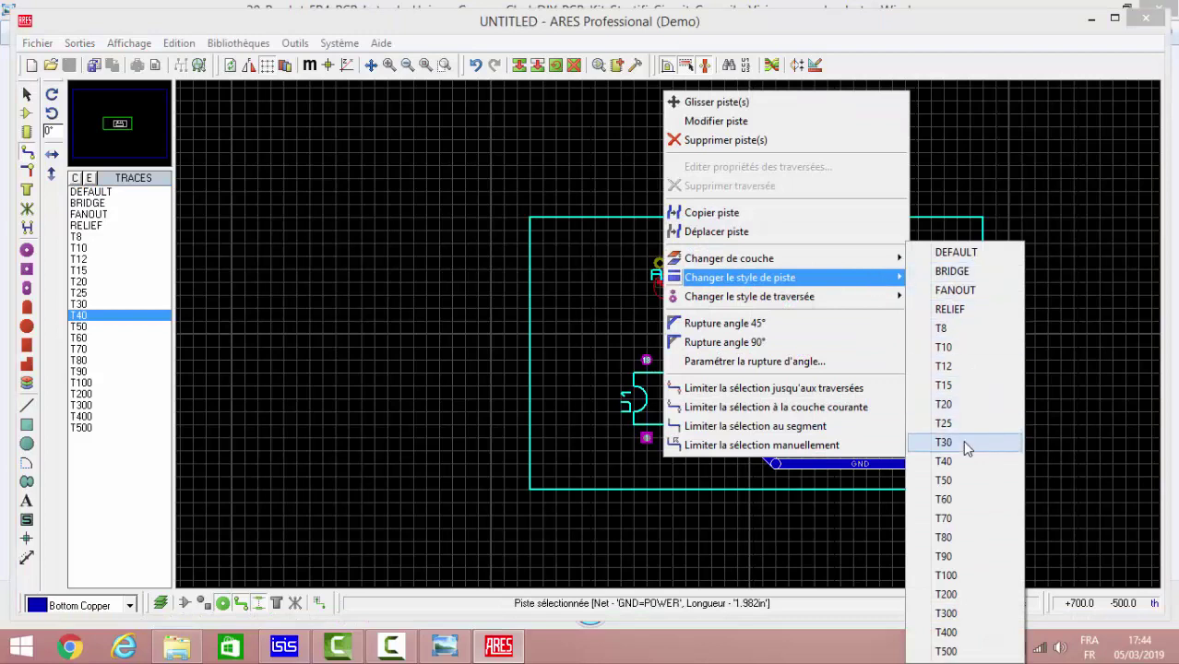
pyautogui.click(967, 444)
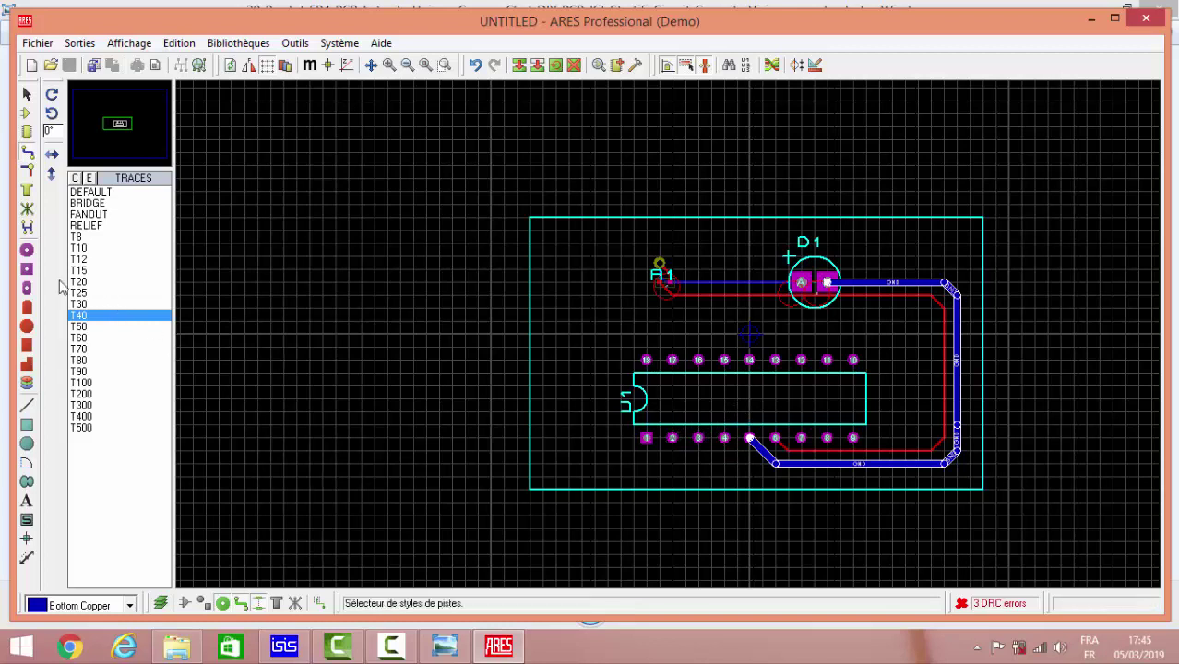
pyautogui.click(27, 252)
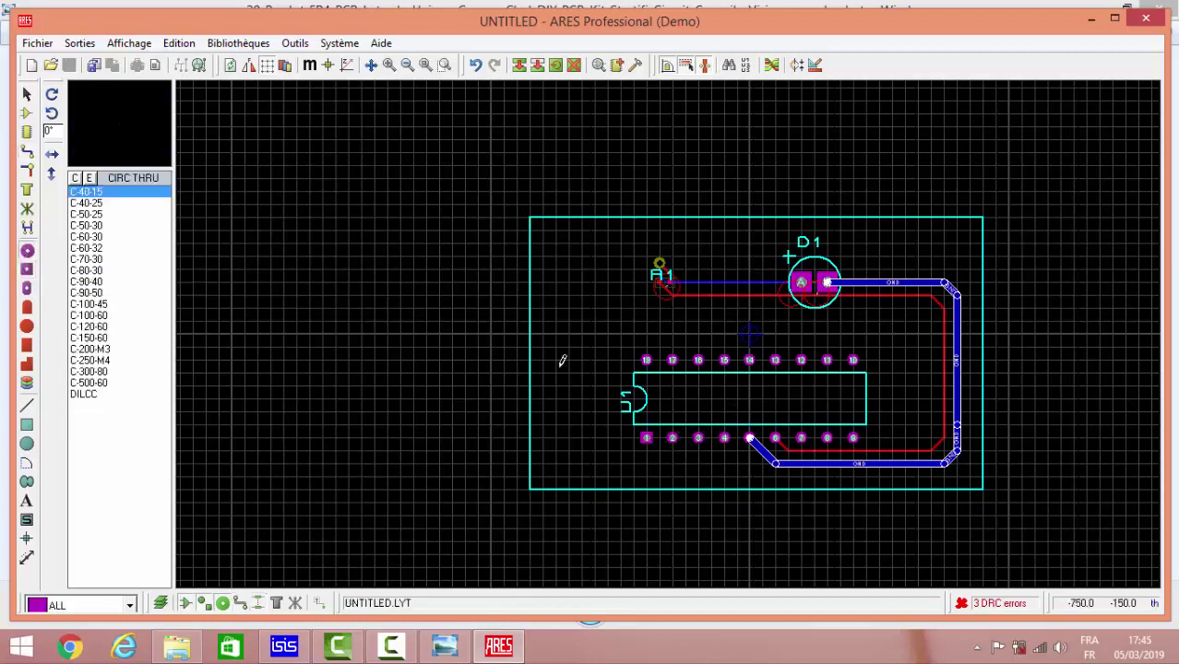
# Place two round C-40-15 pads left of U1, then show the copper-clad sheets photo
pyautogui.press('Escape')
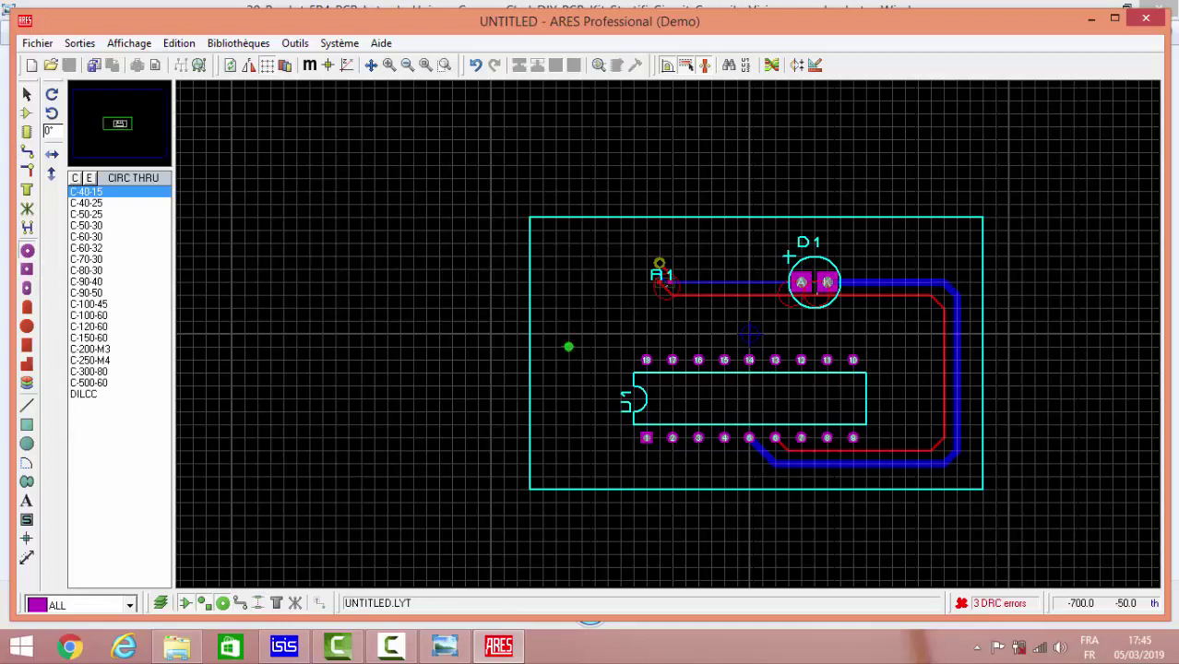
pyautogui.click(555, 347)
pyautogui.click(555, 385)
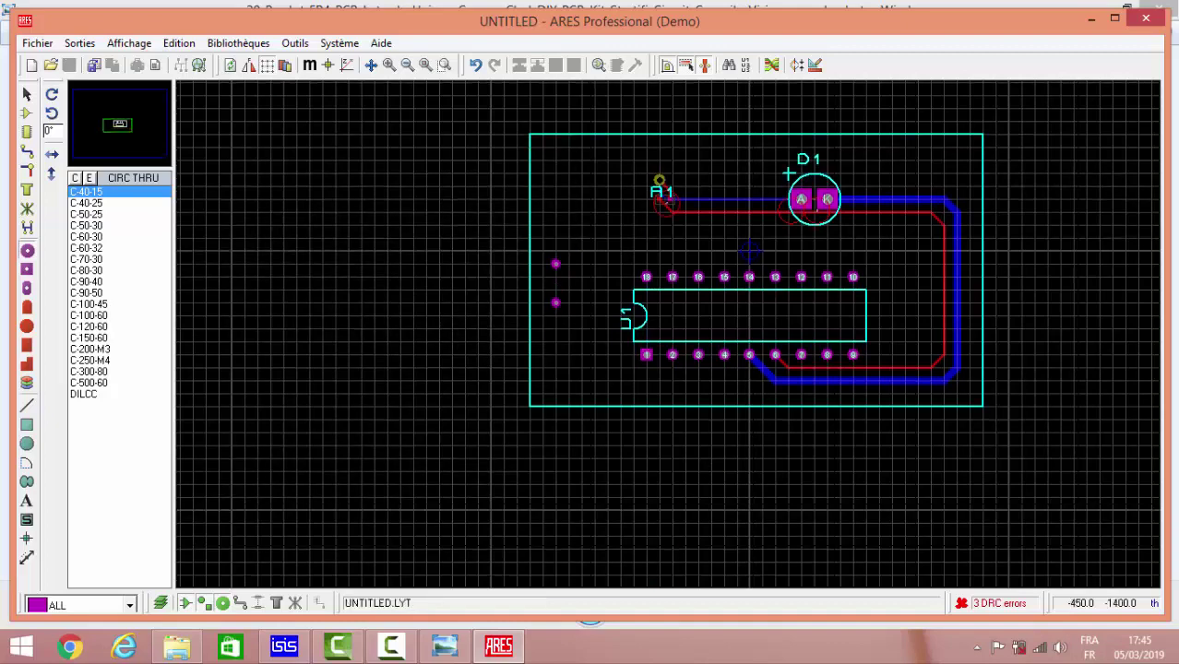
pyautogui.press('shift')
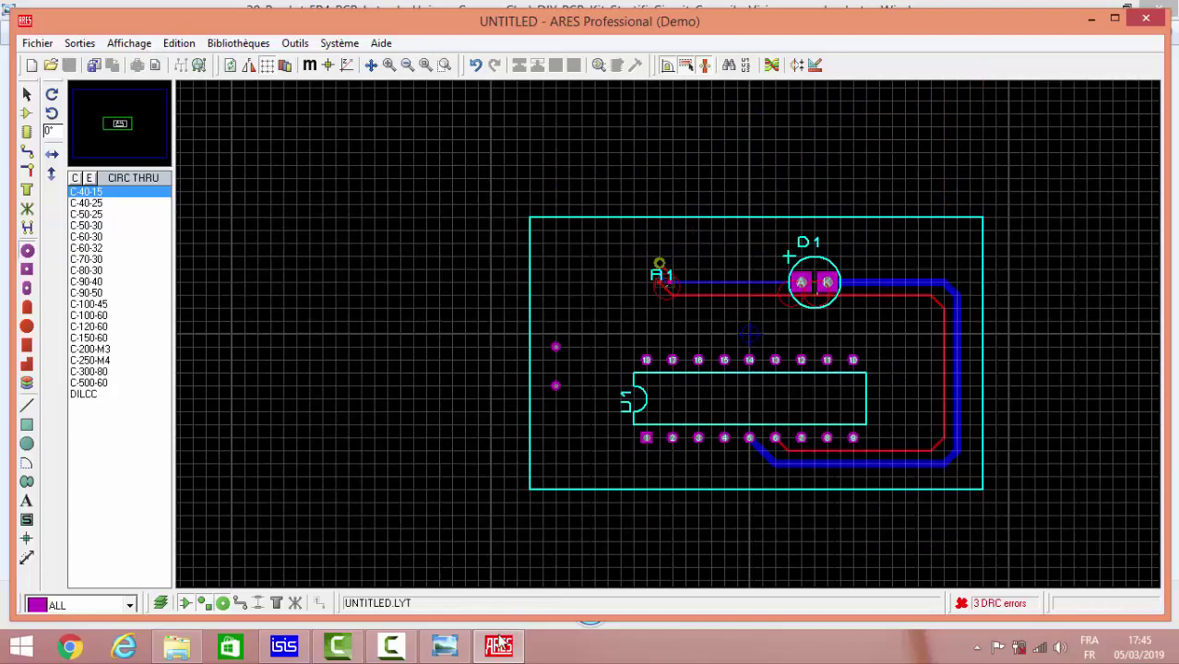
pyautogui.click(452, 651)
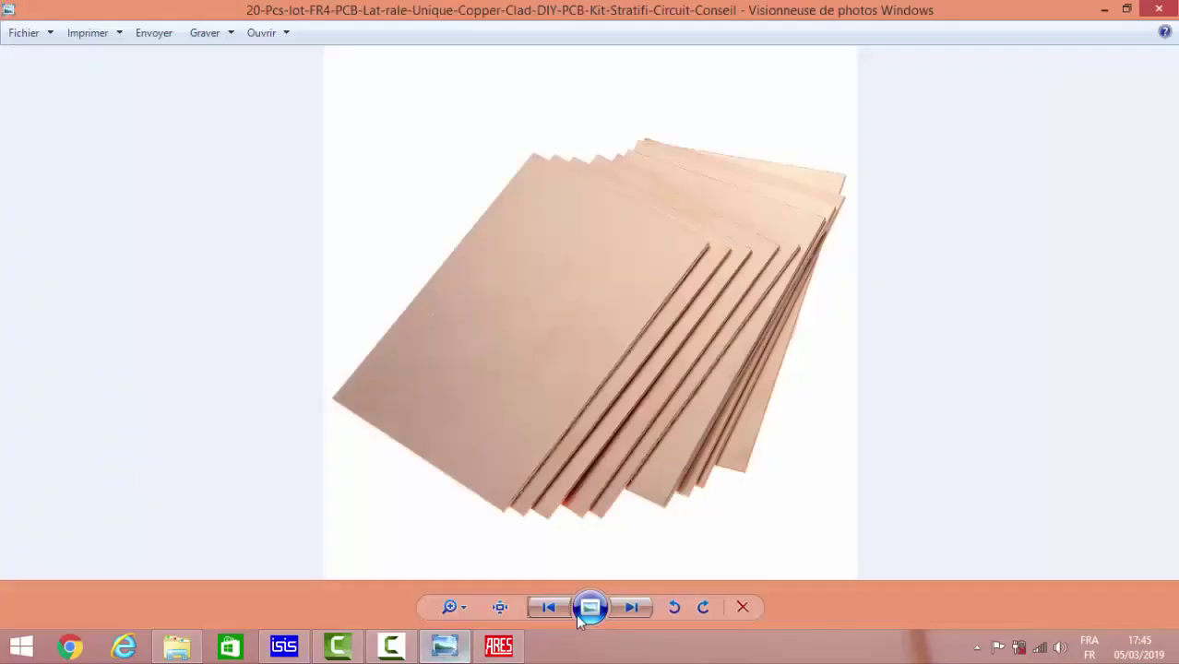
# Page forward to the PIC16F84A pinout diagram, then return to the ARES board
pyautogui.click(640, 612)
pyautogui.click(631, 607)
pyautogui.click(631, 607)
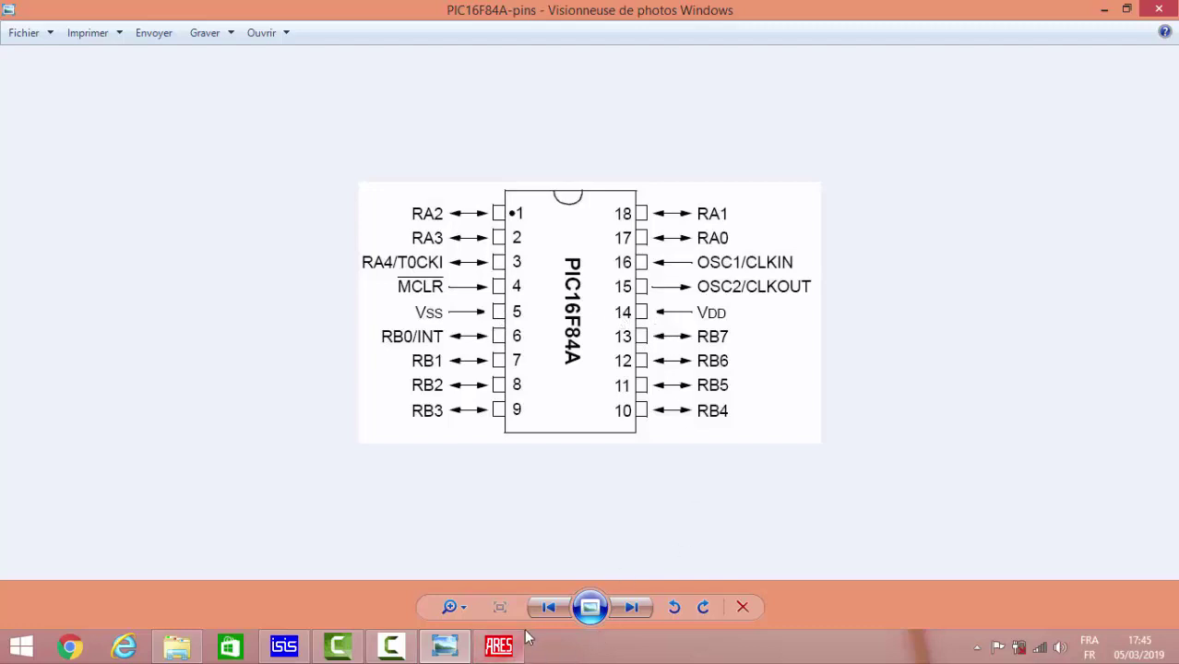
pyautogui.click(497, 651)
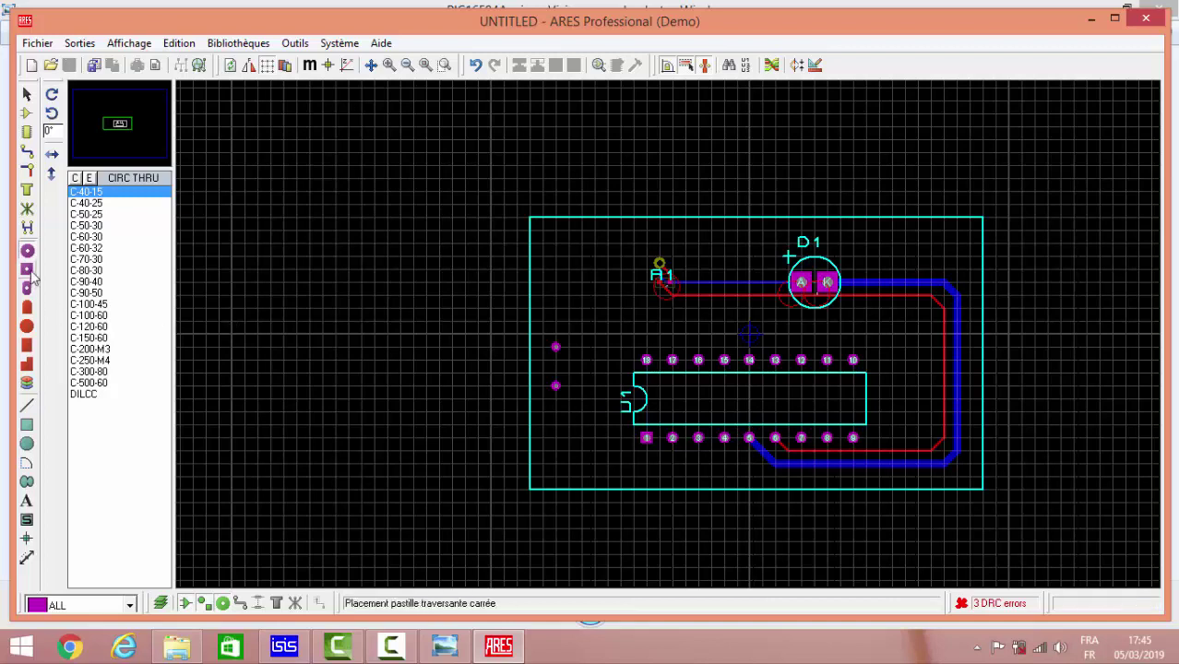
# Run a GND track from U1 pin 5 to the lower new pad, then recheck the pinout
pyautogui.click(28, 155)
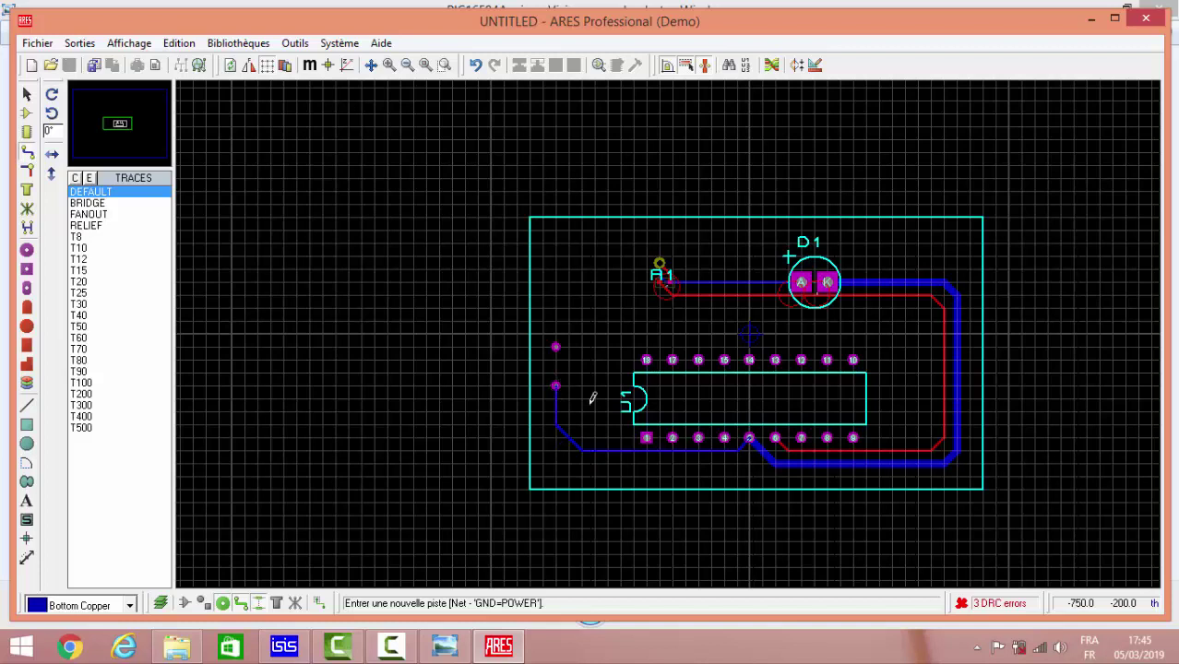
pyautogui.scroll(-1, 593, 398)
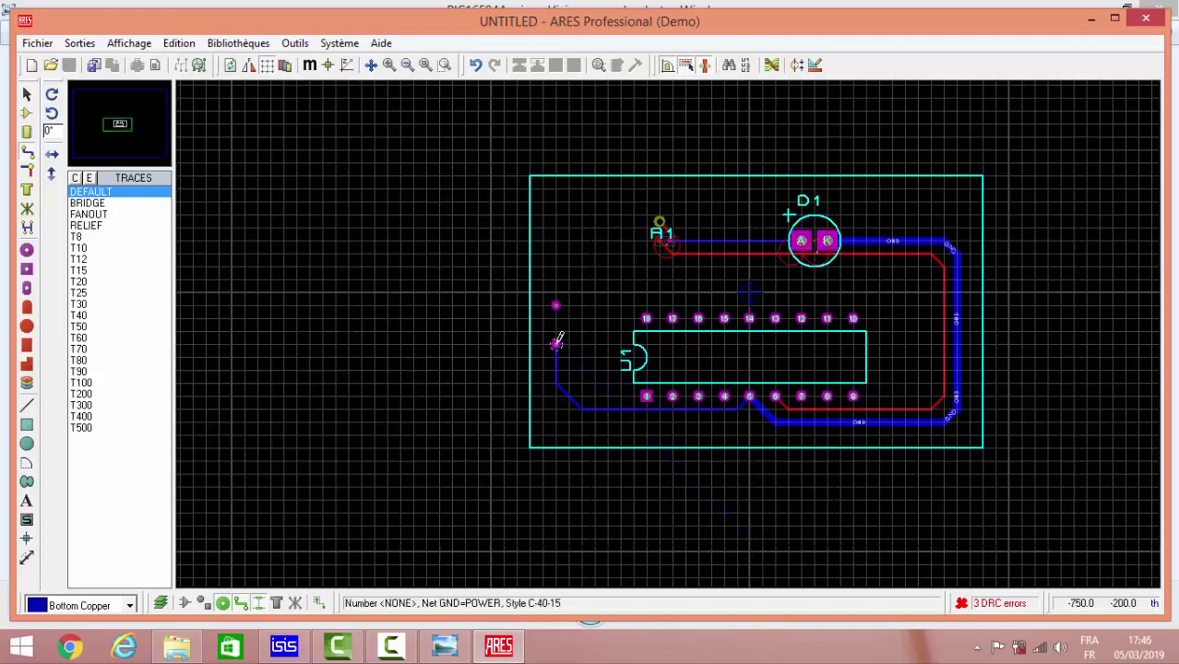
pyautogui.click(464, 651)
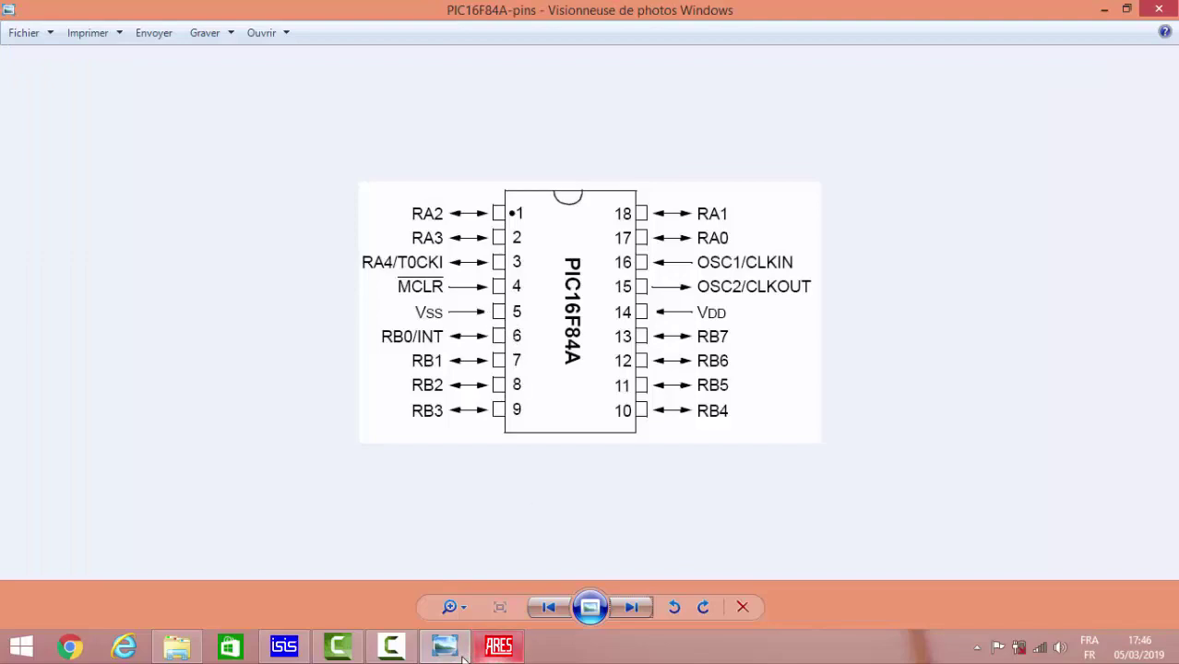
# Back in the layout, delete the stray via beside the left pads
pyautogui.click(498, 649)
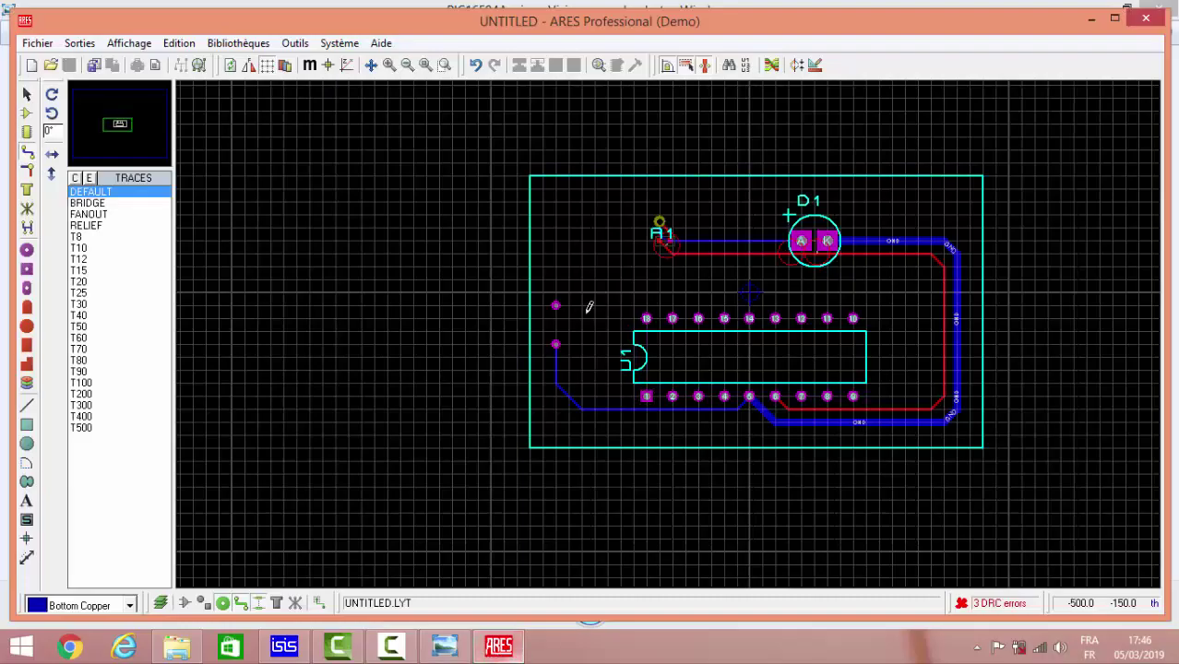
pyautogui.rightClick(548, 348)
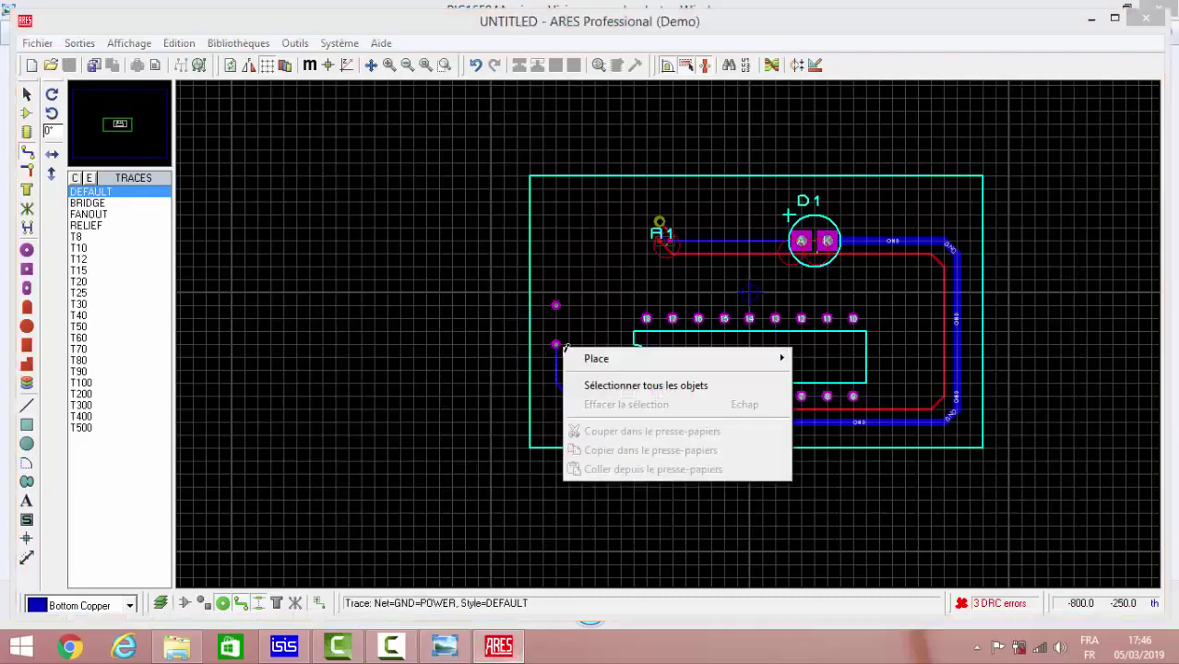
pyautogui.click(550, 349)
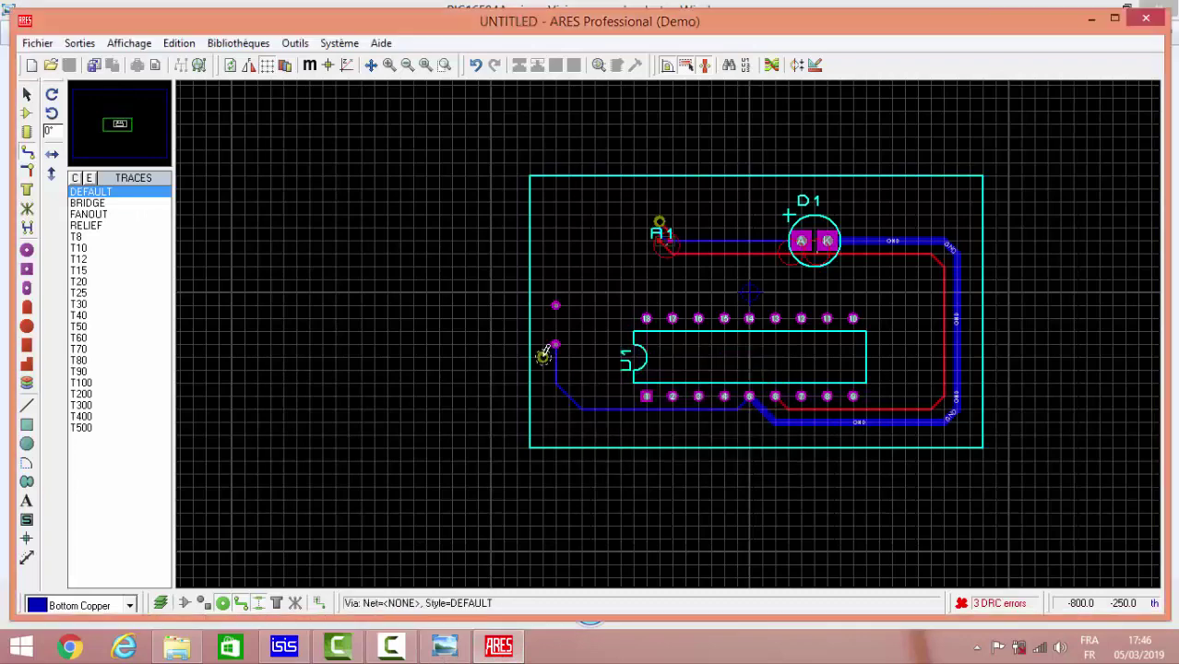
pyautogui.rightClick(544, 356)
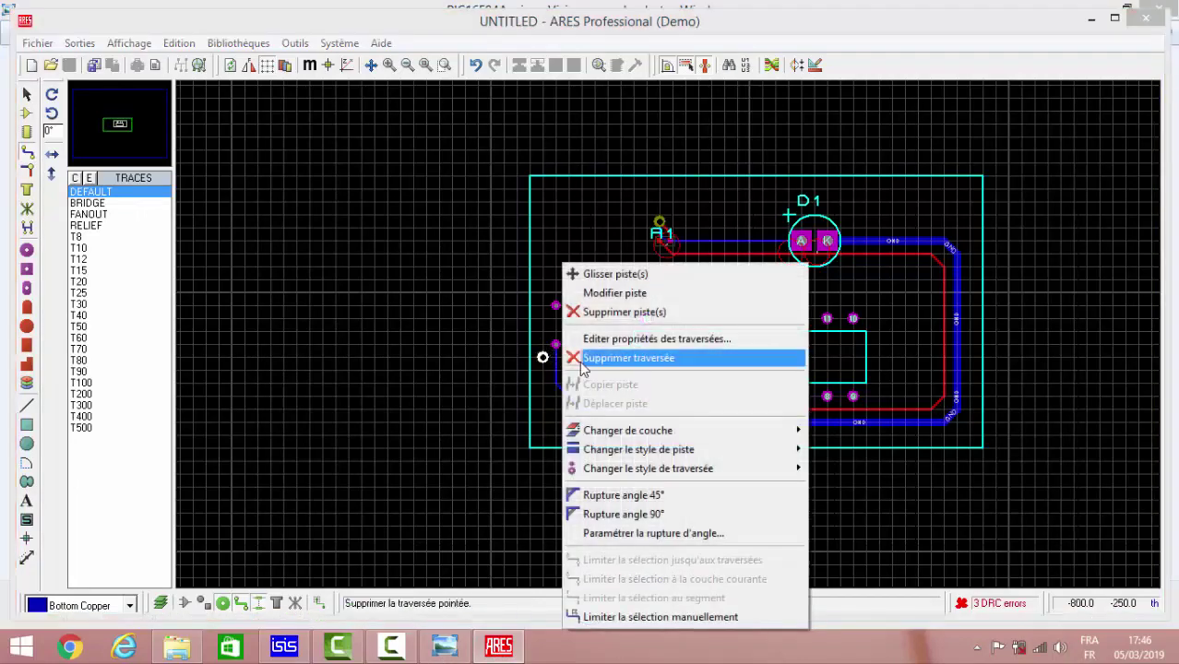
pyautogui.click(609, 358)
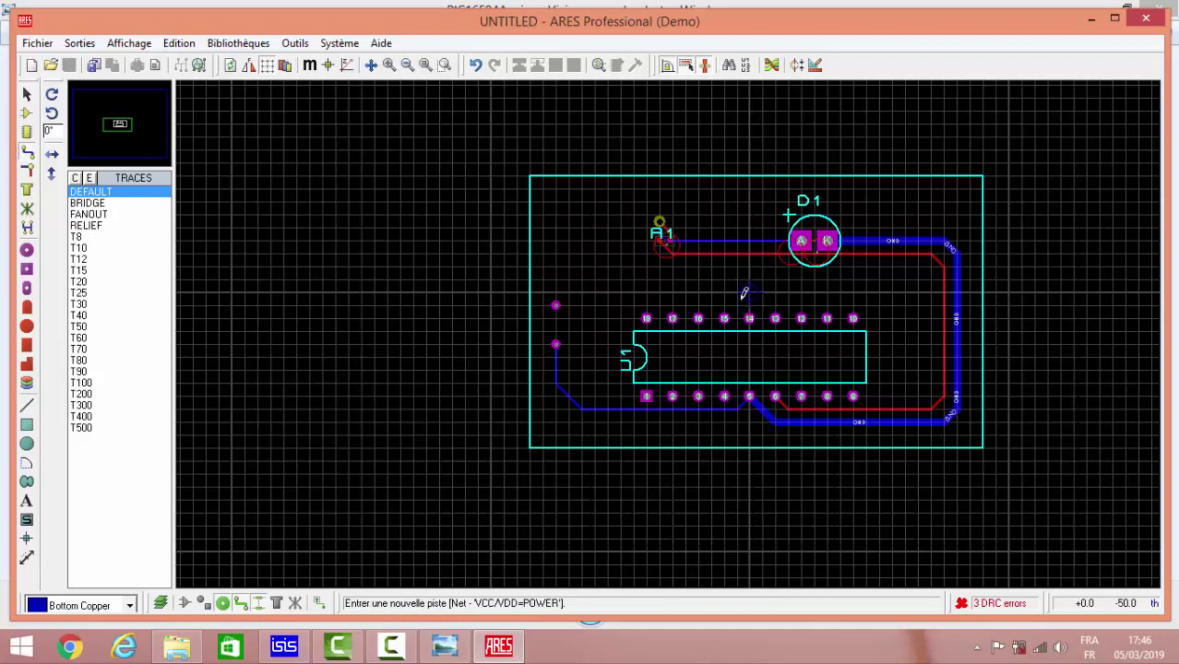
# Route a track from U1 pin 14 to the upper left pad and undo an accidental via
pyautogui.click(738, 303)
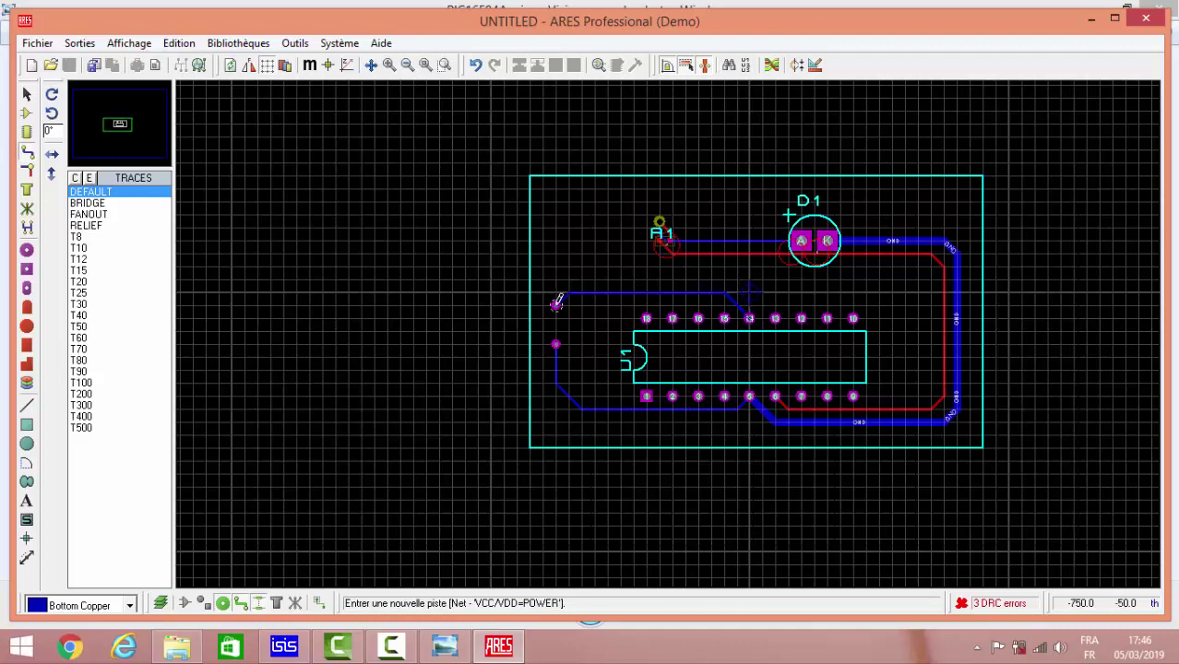
pyautogui.click(556, 305)
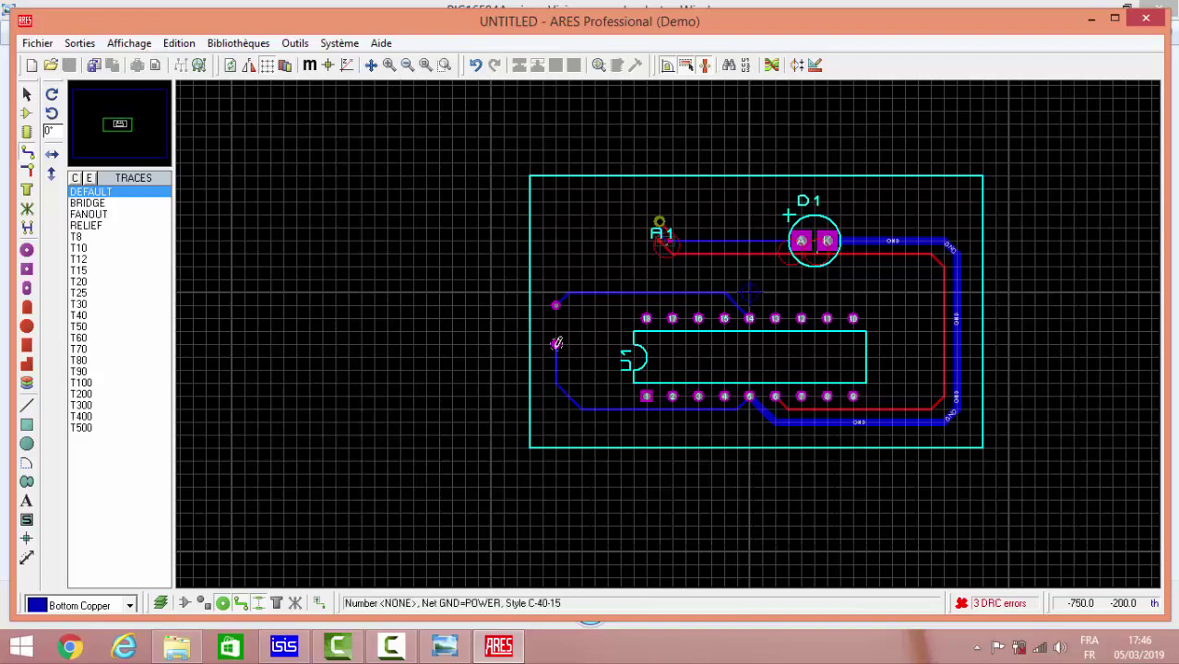
pyautogui.rightClick(549, 289)
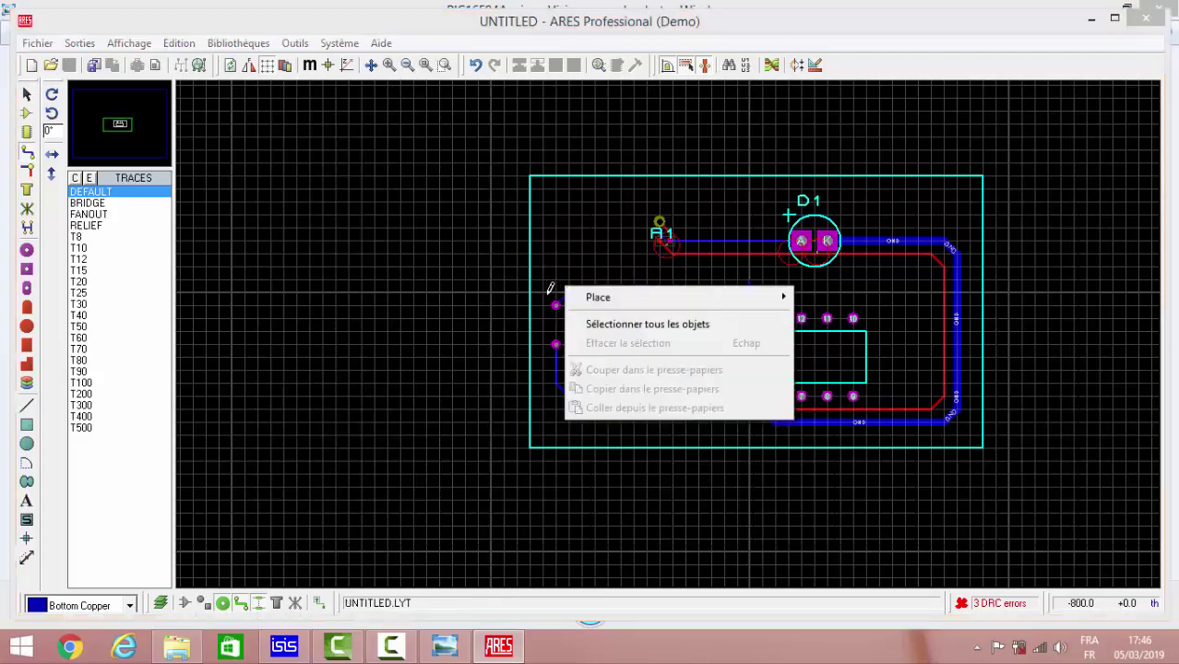
pyautogui.click(544, 277)
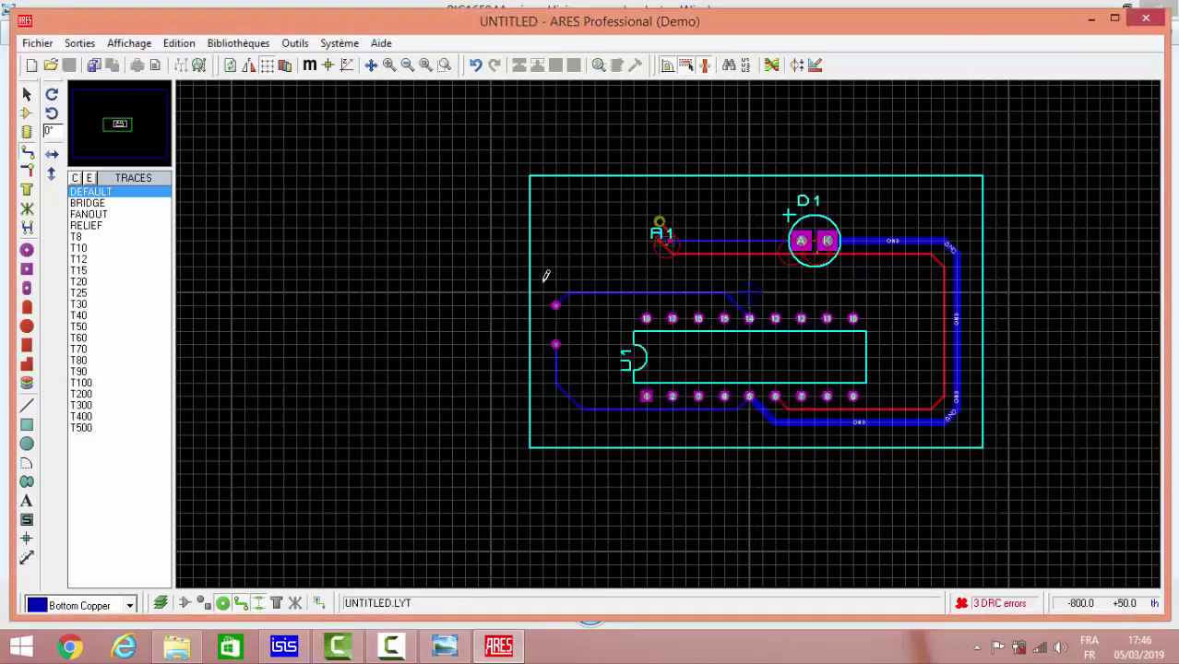
pyautogui.doubleClick(555, 290)
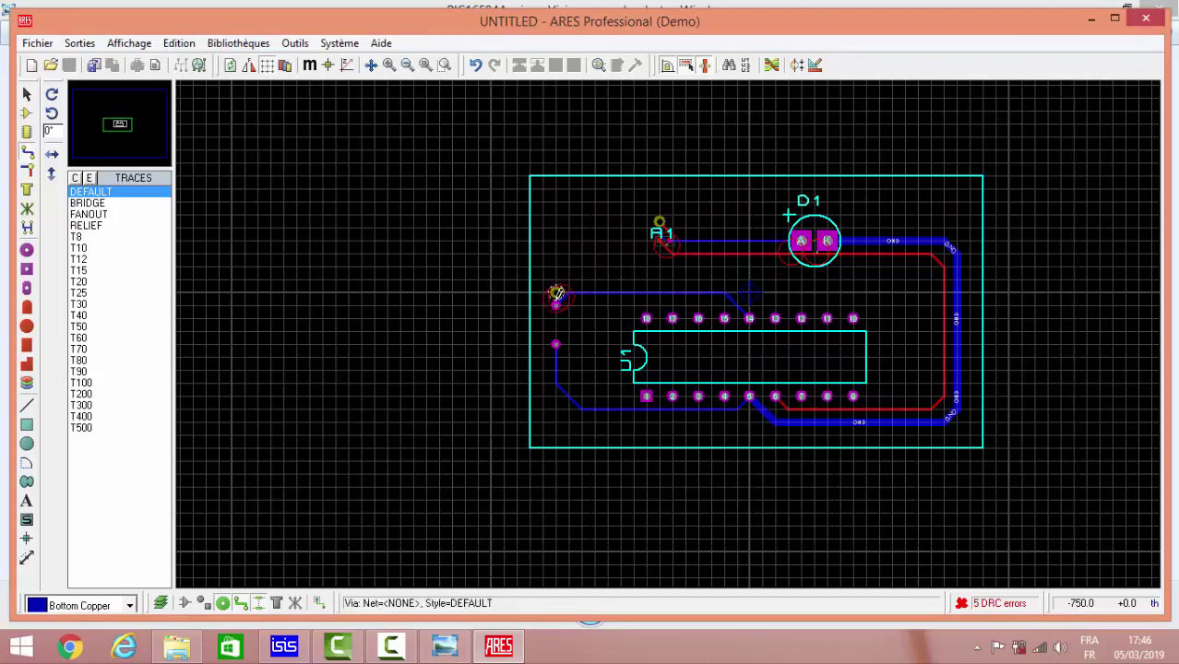
pyautogui.click(475, 65)
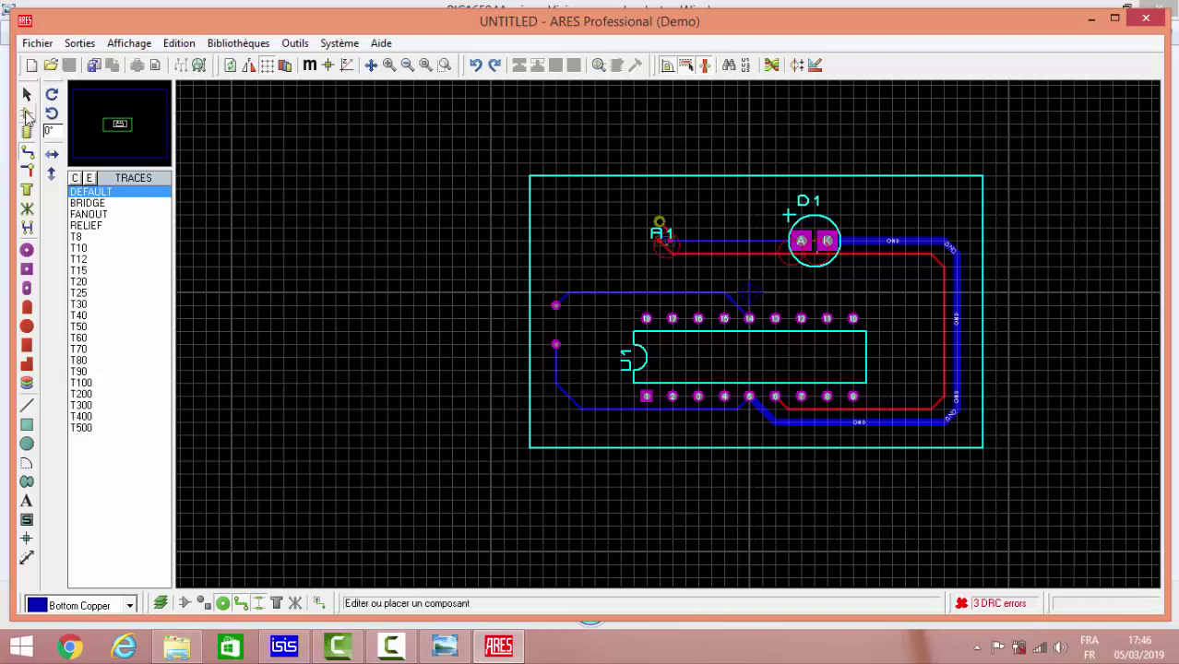
# Select the GND track running from the lower left pad under U1 and give it a thicker style
pyautogui.click(27, 112)
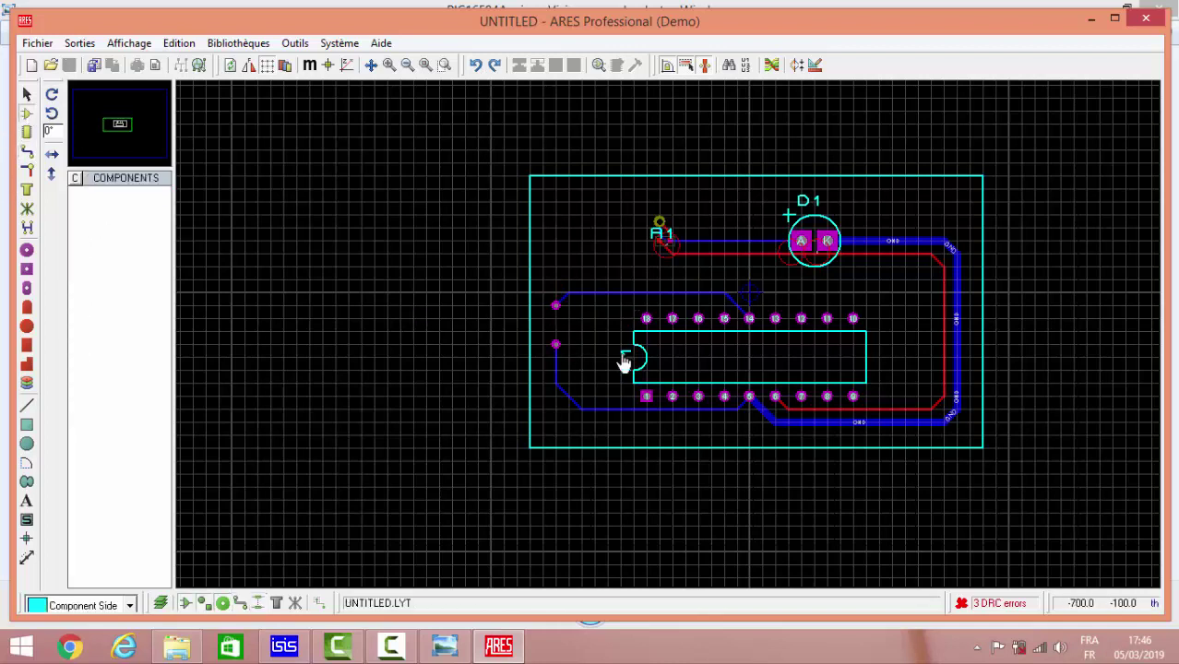
pyautogui.rightClick(561, 277)
pyautogui.press('Escape')
pyautogui.rightClick(599, 405)
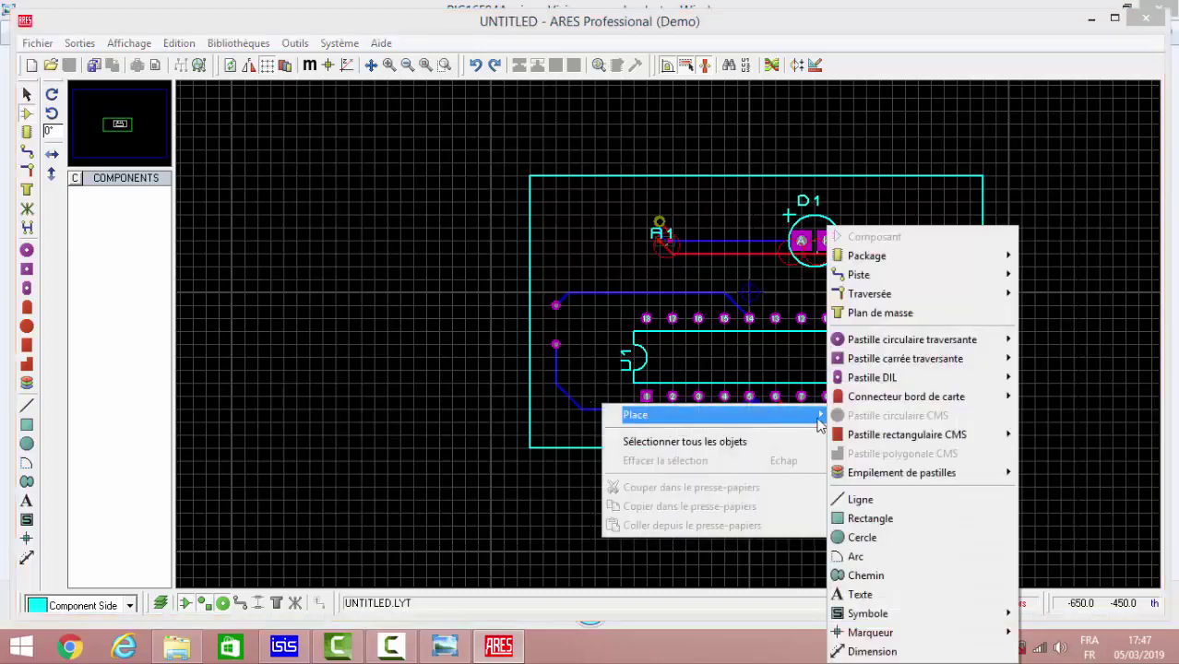
pyautogui.click(583, 403)
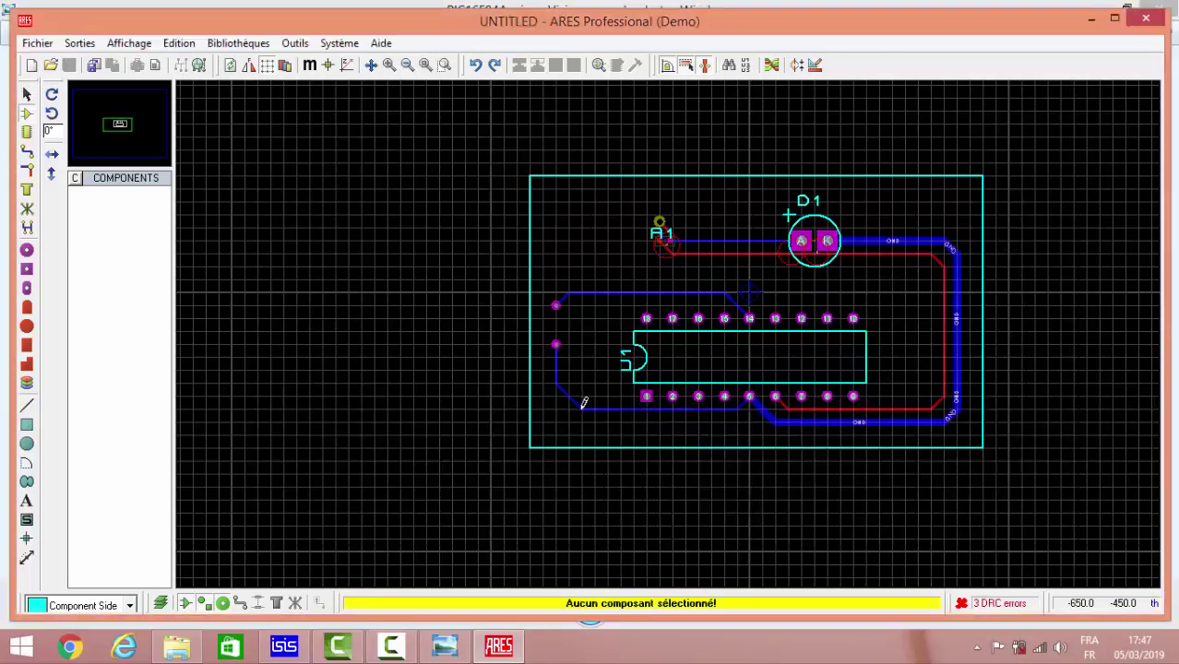
pyautogui.rightClick(597, 402)
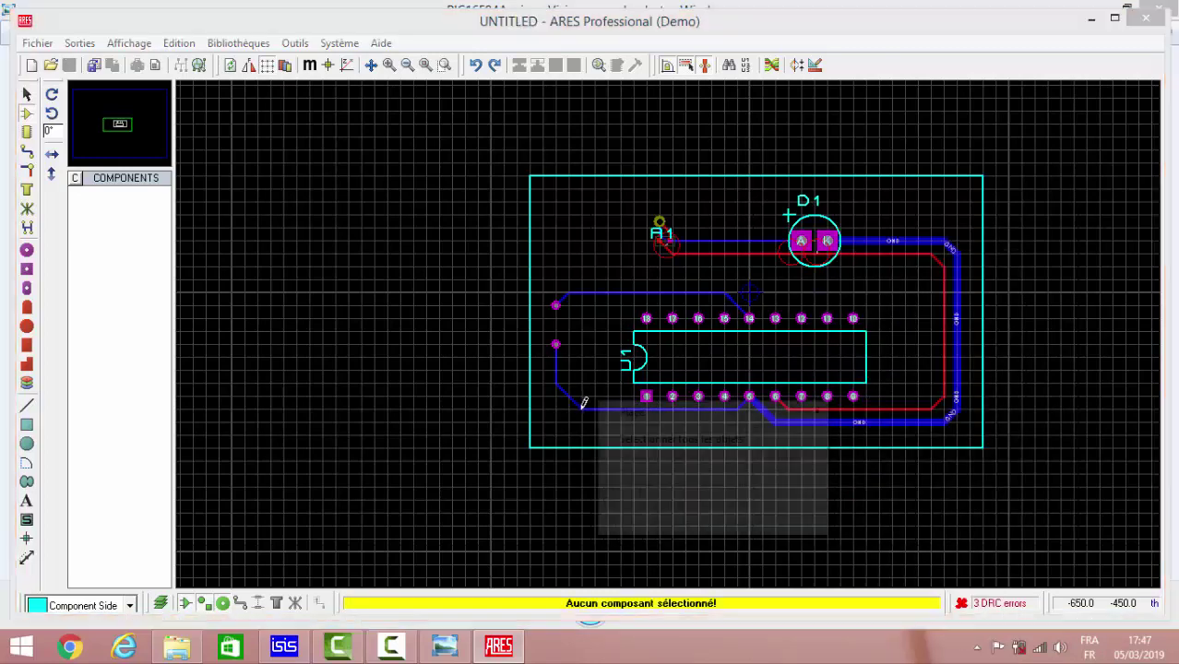
pyautogui.click(25, 93)
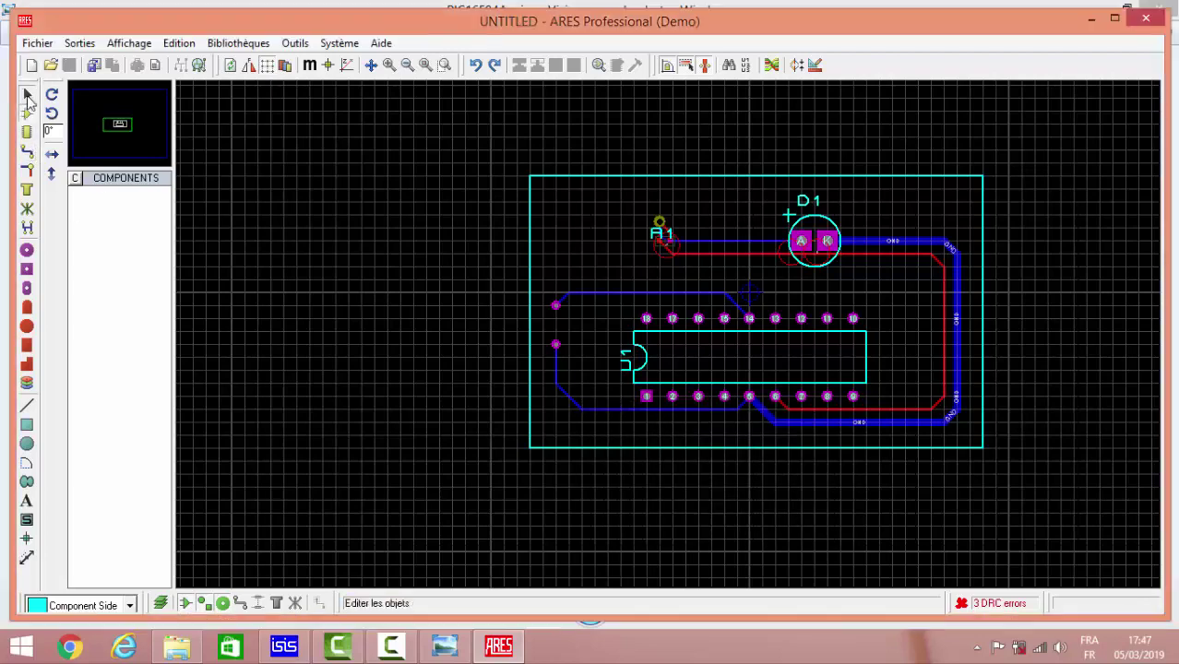
pyautogui.click(590, 418)
pyautogui.rightClick(590, 418)
pyautogui.moveTo(672, 202)
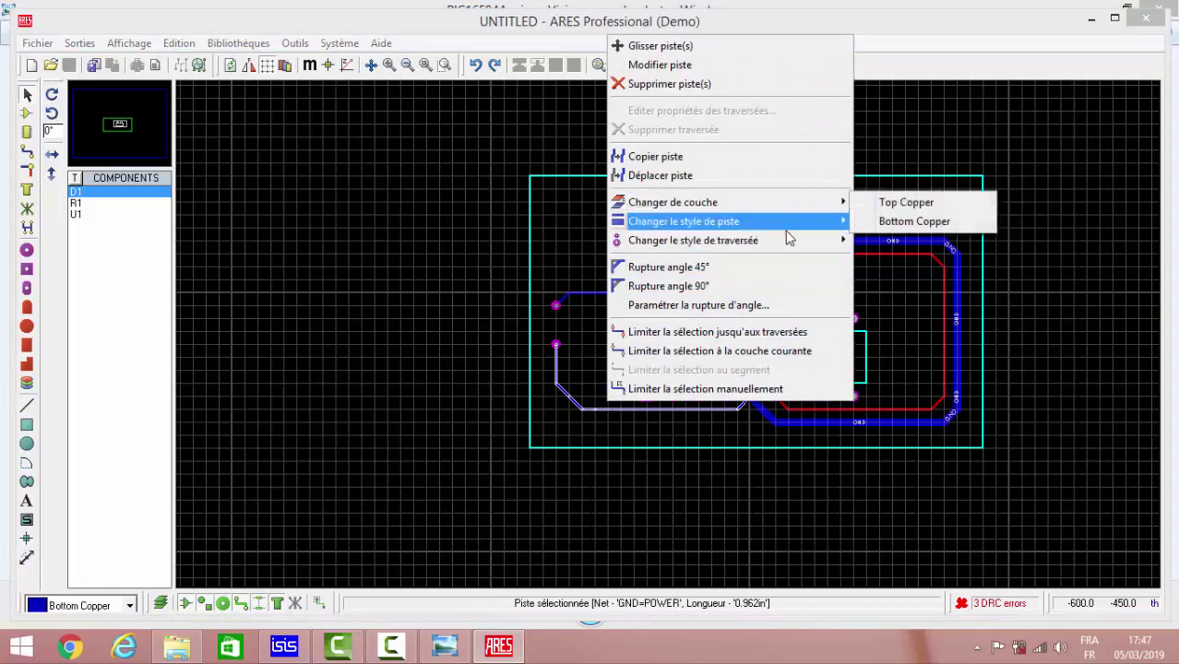
pyautogui.moveTo(683, 221)
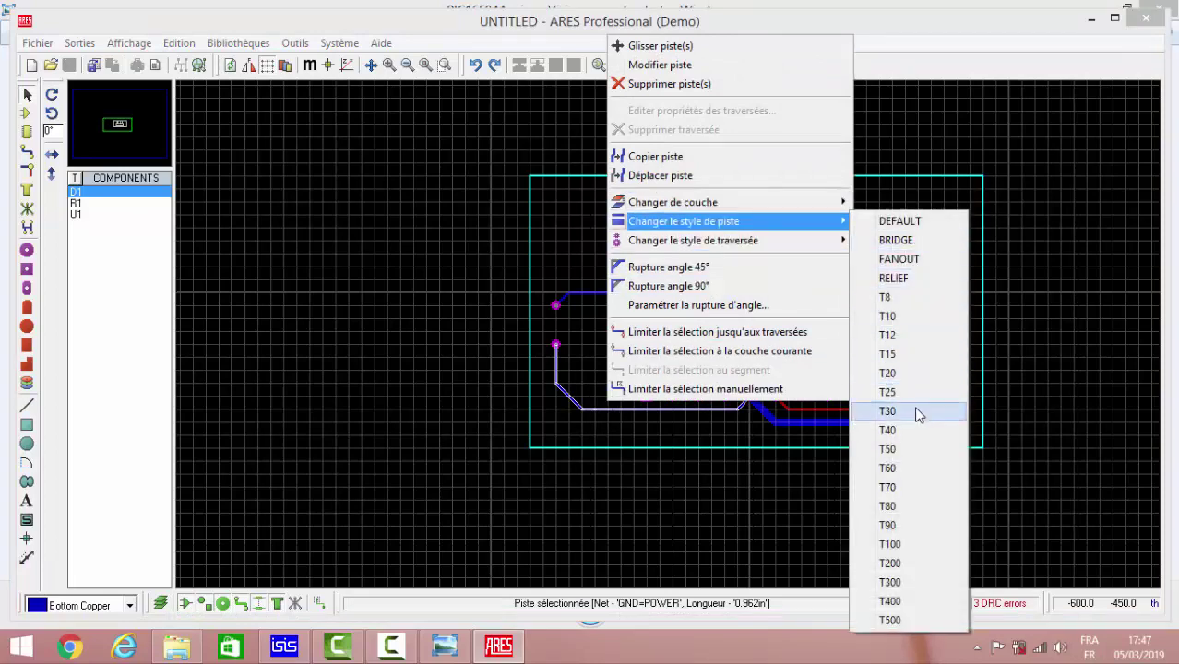
pyautogui.click(914, 393)
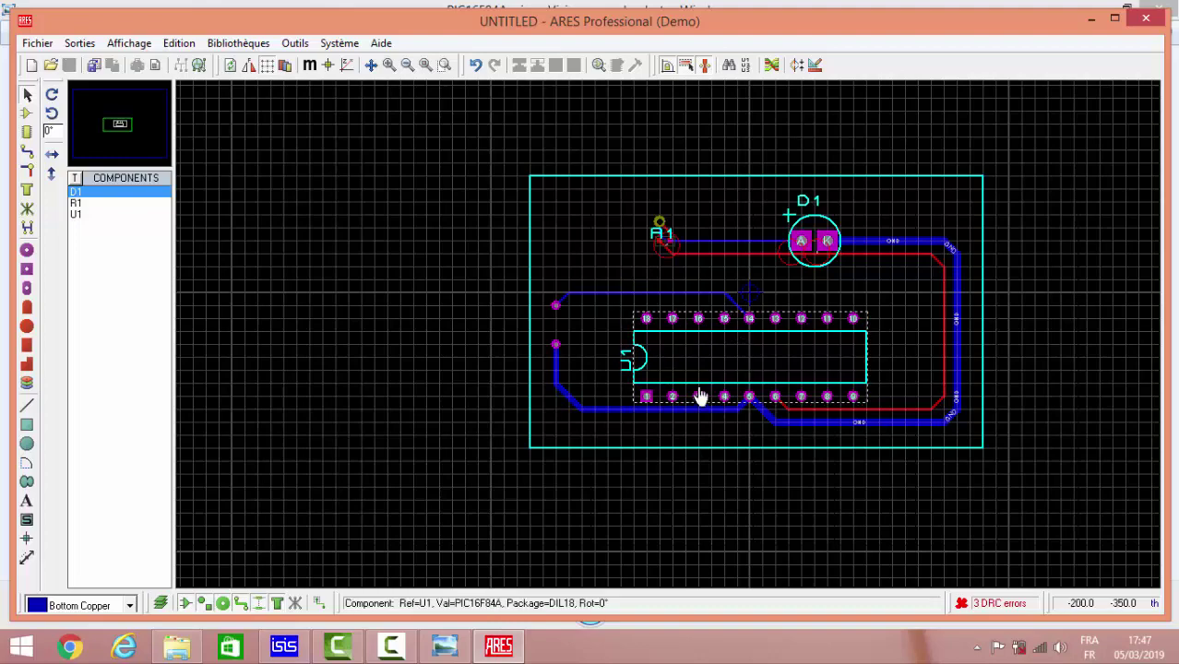
# Move from the PIC16F84A pinout to the plaque4 photo of the real etched board
pyautogui.click(445, 645)
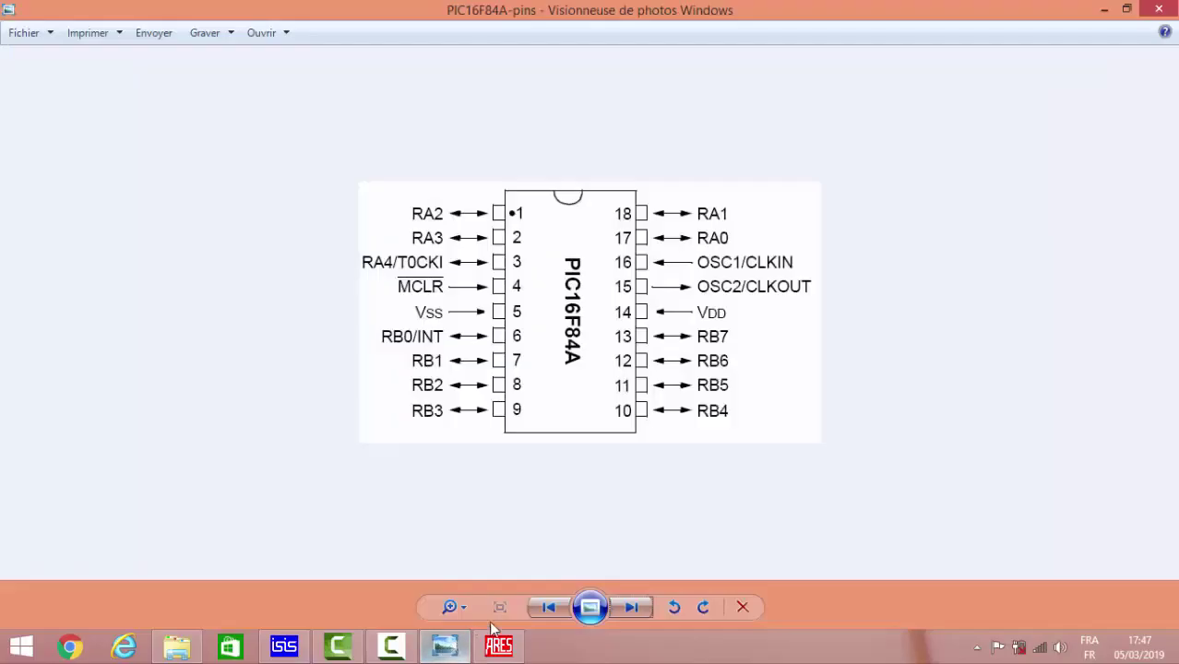
pyautogui.click(631, 607)
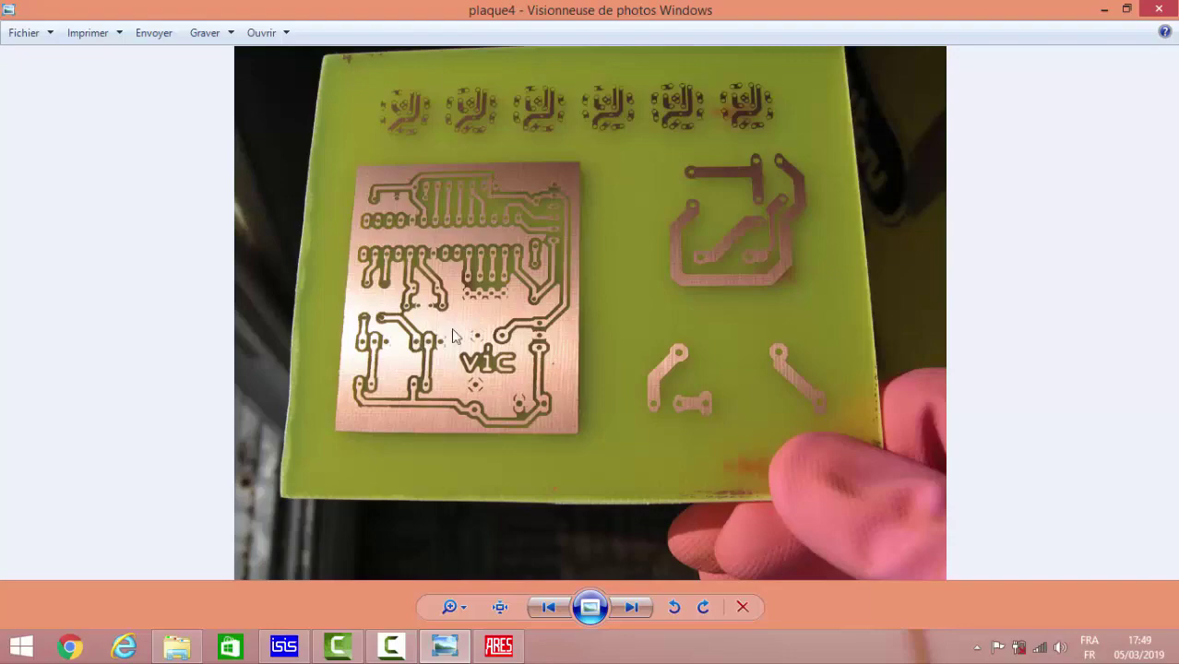
# Return to the ARES layout showing U1, R1, D1 and their copper tracks
pyautogui.click(499, 646)
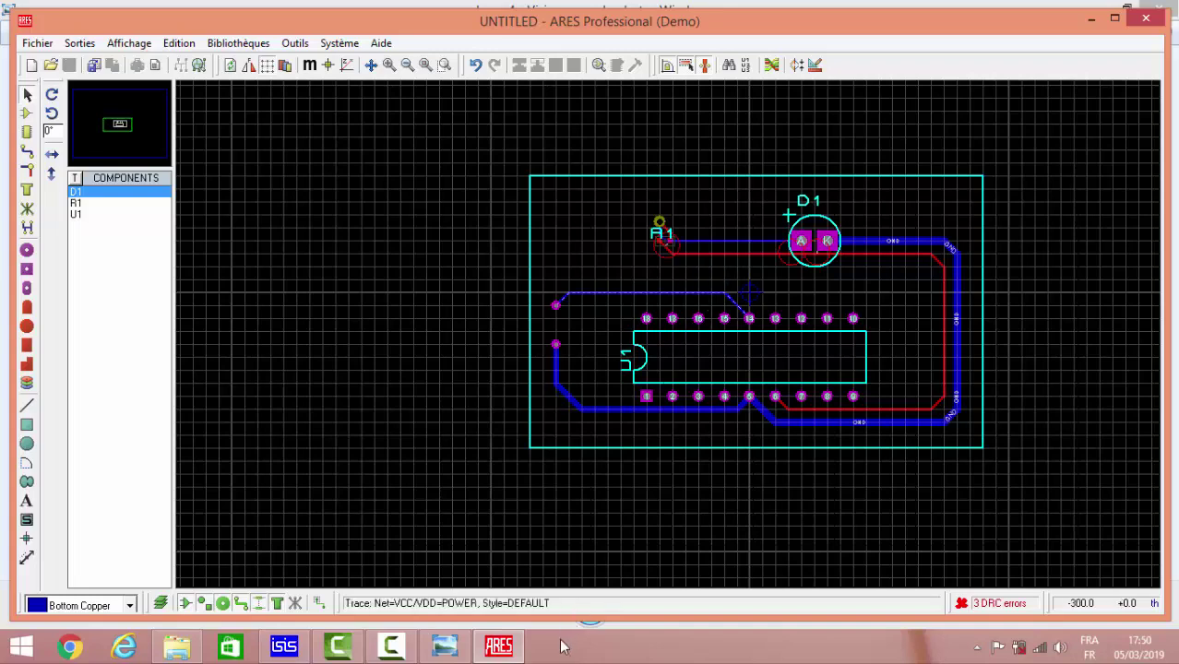
# Bring the plaque4 etched board photo marked "vic" back into view
pyautogui.click(444, 646)
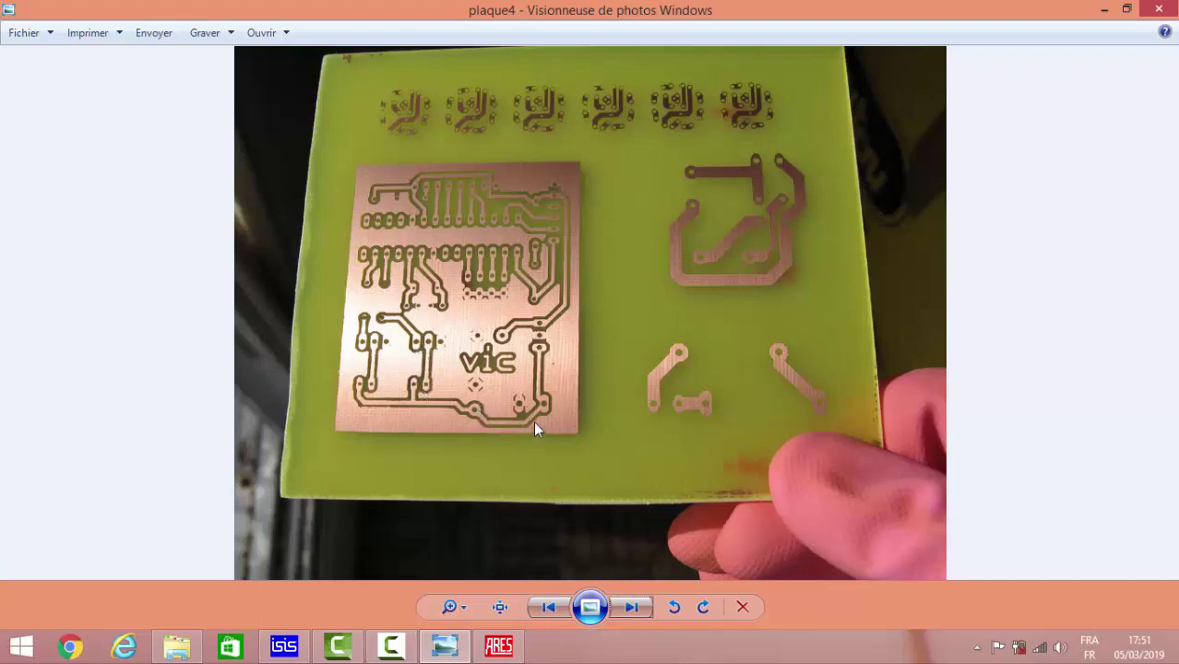
# Bring the ARES board layout with U1, R1, D1 and their copper tracks back in front
pyautogui.click(498, 645)
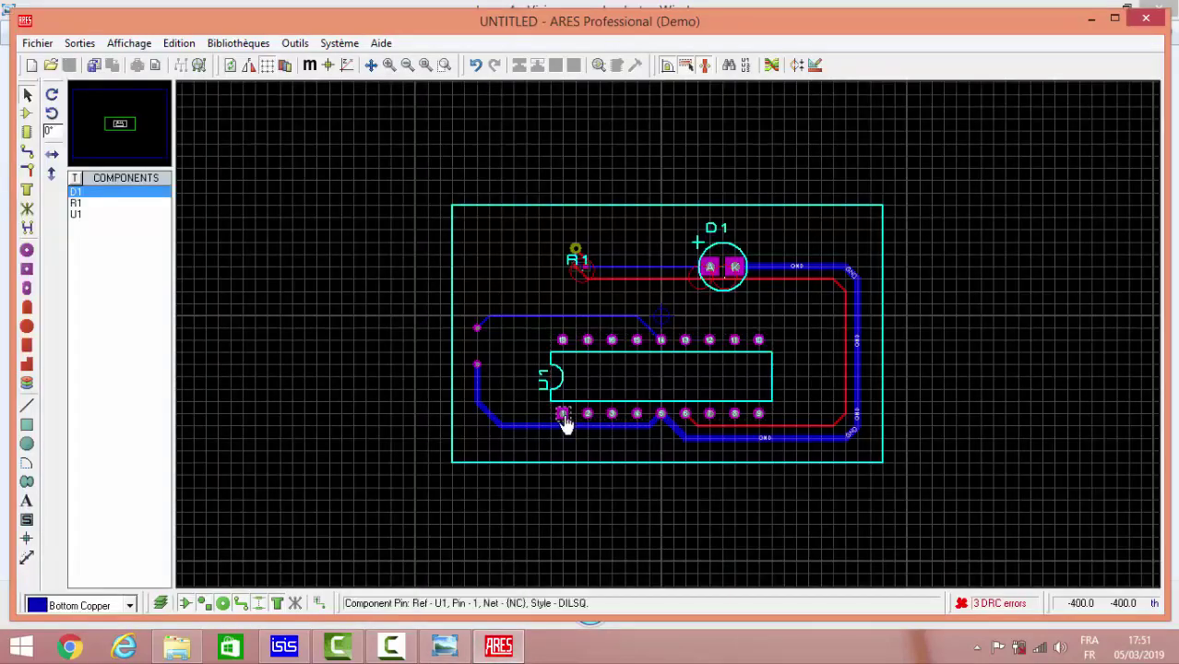
# Show the plaque4 etched-board photo again, leaving the ARES layout open behind it
pyautogui.click(506, 658)
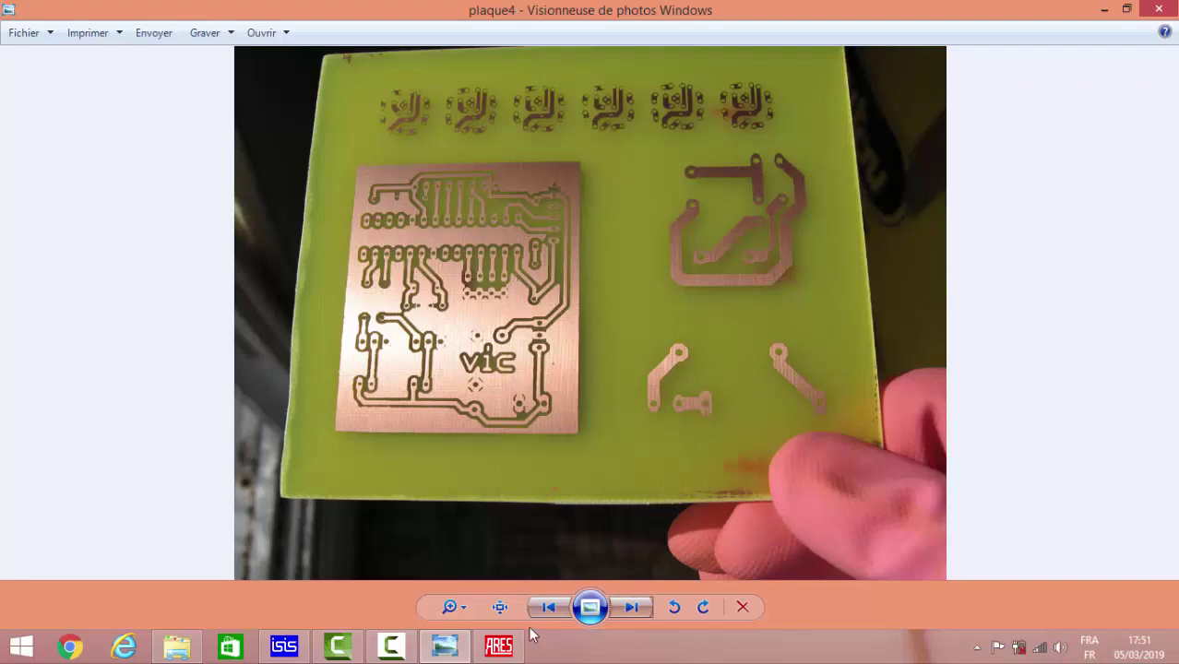
pyautogui.click(498, 646)
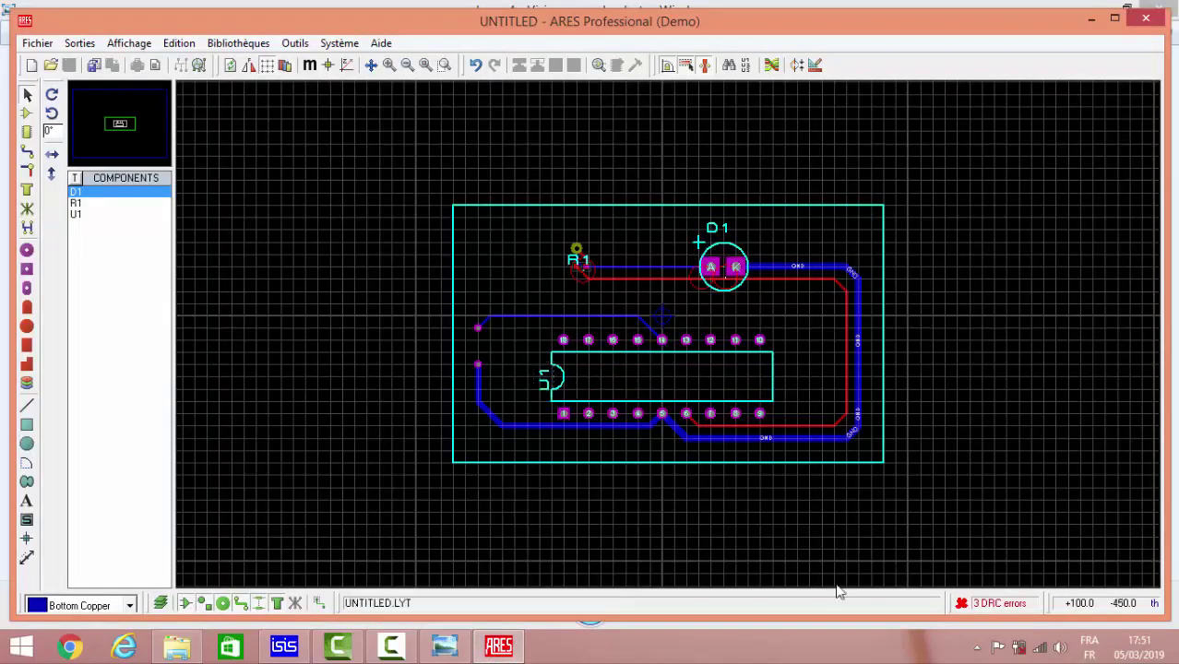
pyautogui.click(501, 650)
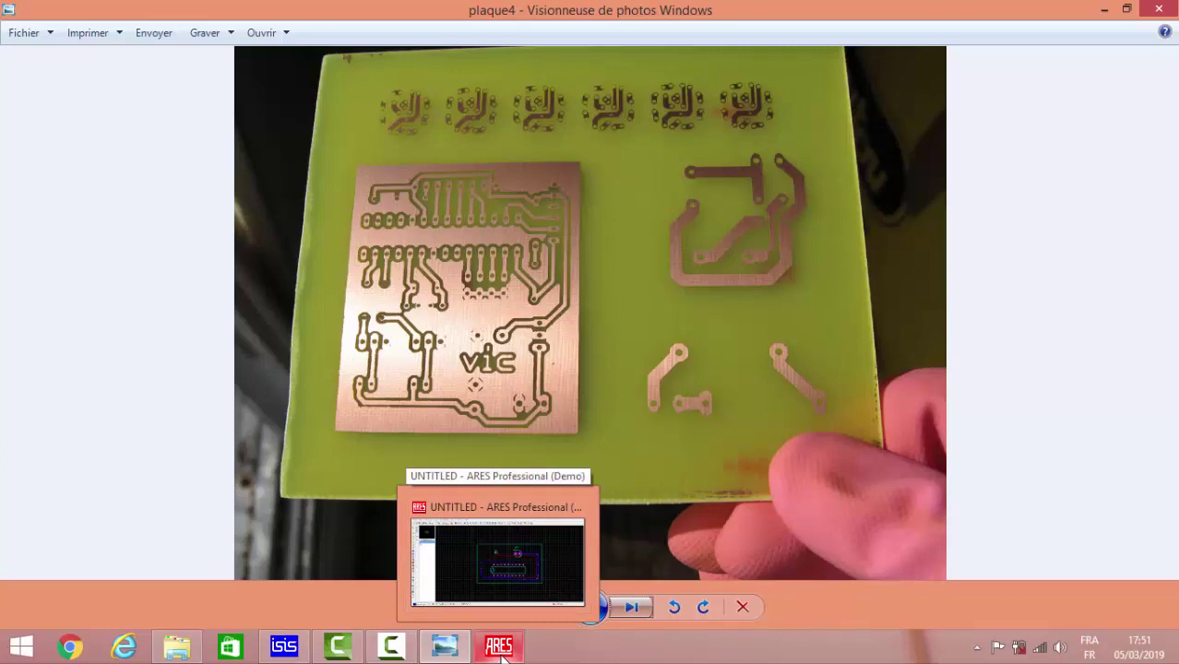
pyautogui.moveTo(445, 646)
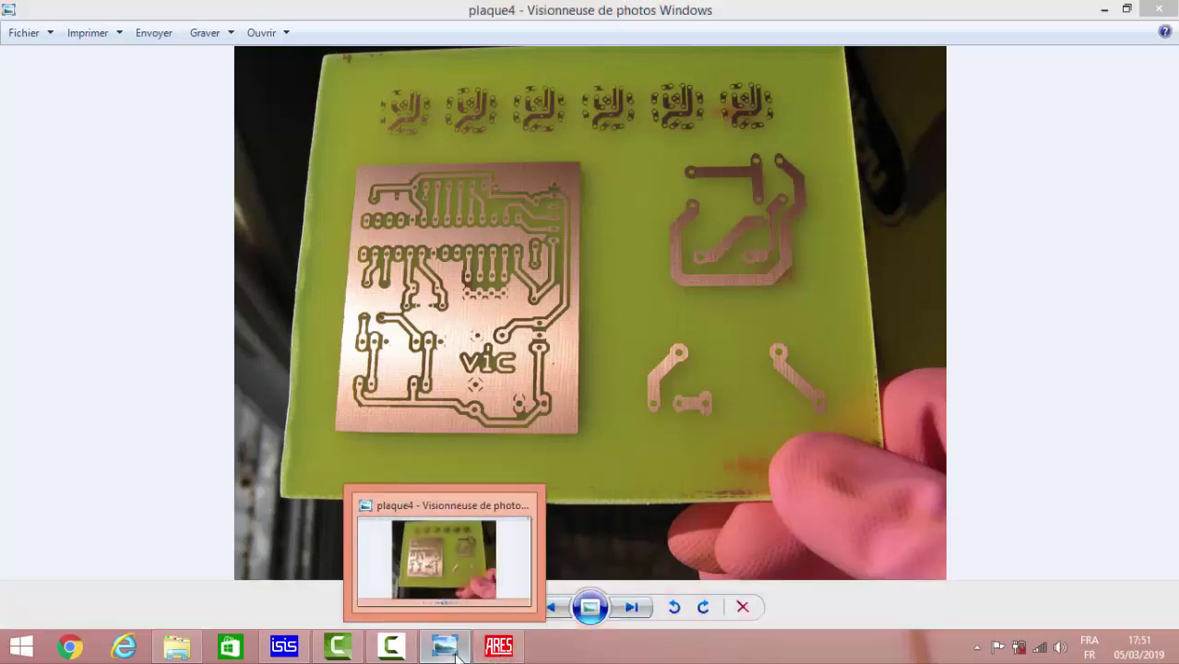
# Reveal the PIC16F84A schematic in ISIS, deselect U1, and switch to another taskbar program
pyautogui.click(459, 655)
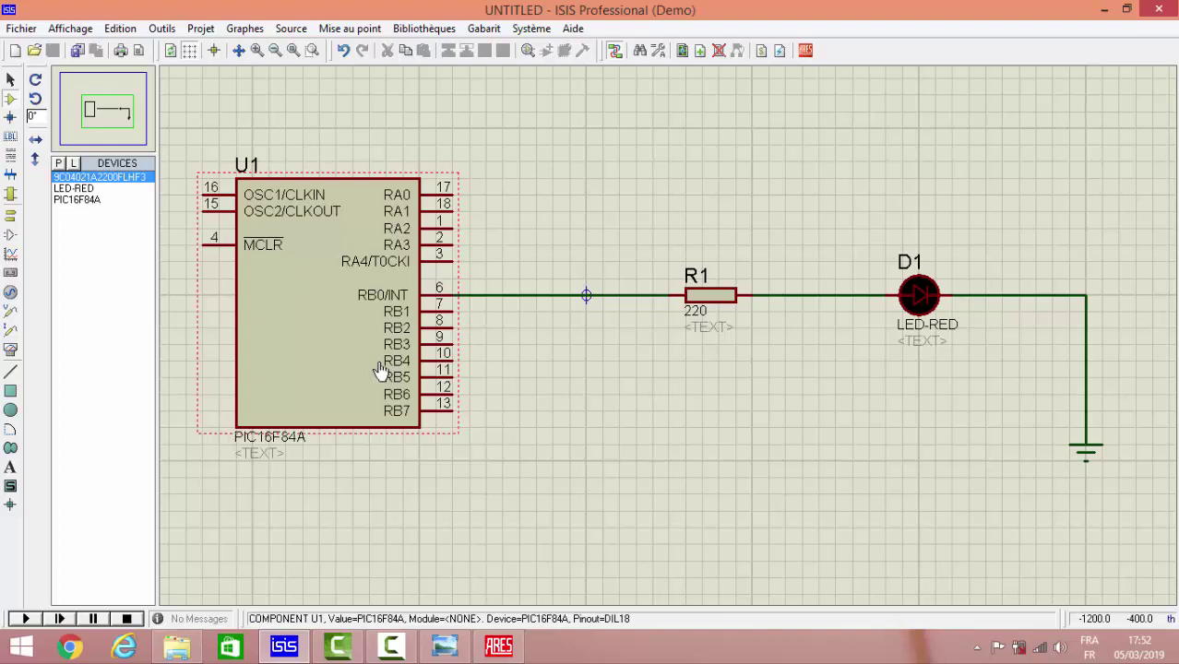
pyautogui.click(498, 337)
pyautogui.click(380, 651)
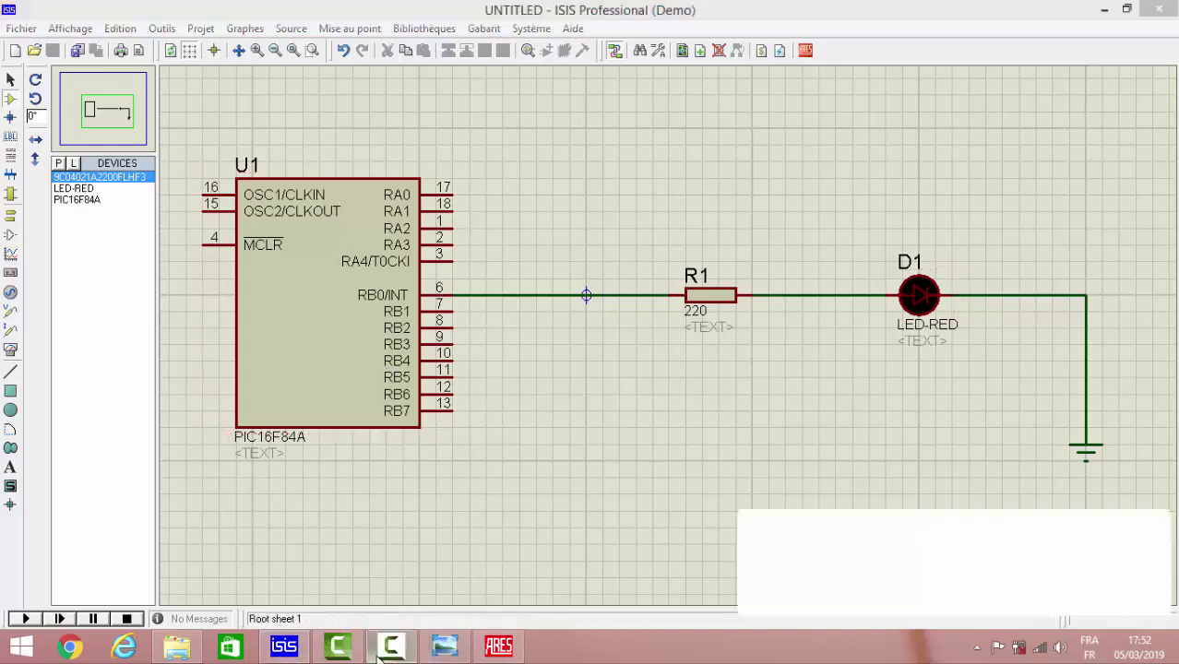